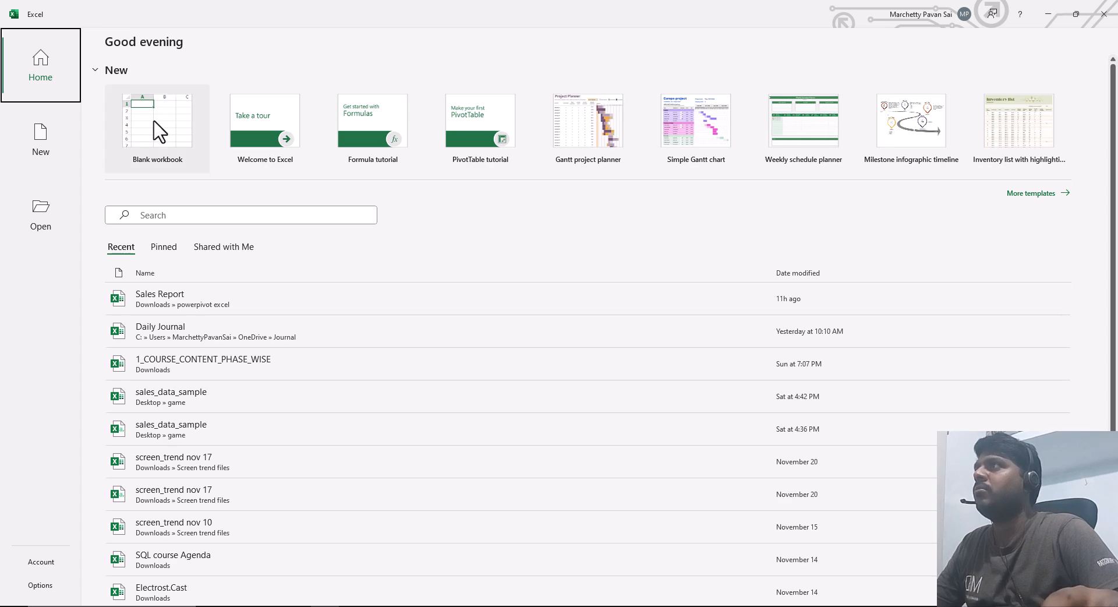
# Step: Create a blank workbook and open the add-ins section of the program options
pyautogui.click(169, 135)
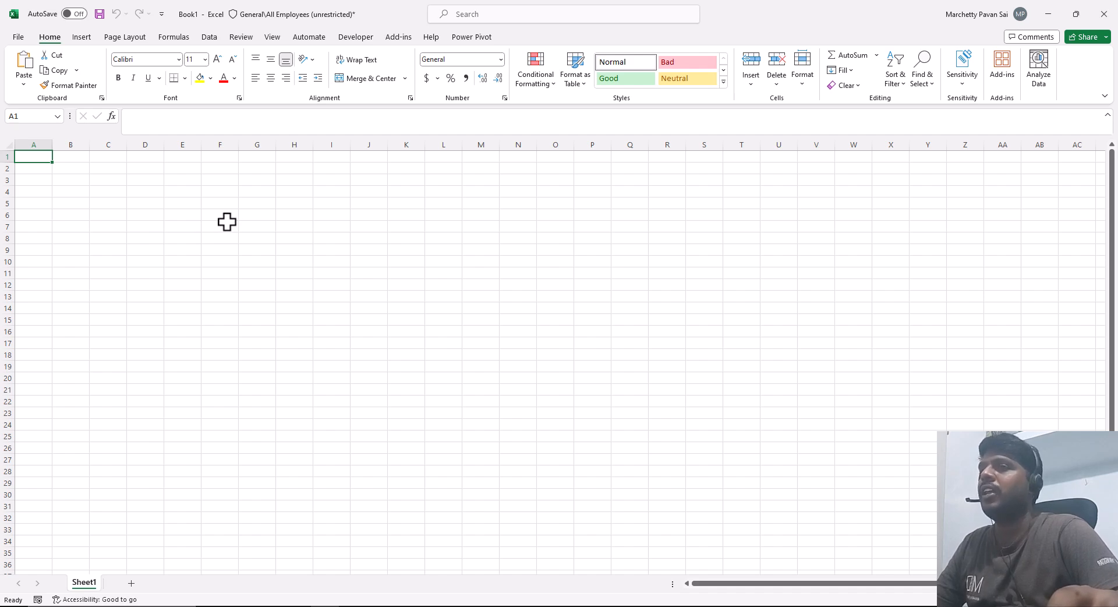
pyautogui.click(17, 37)
pyautogui.click(39, 584)
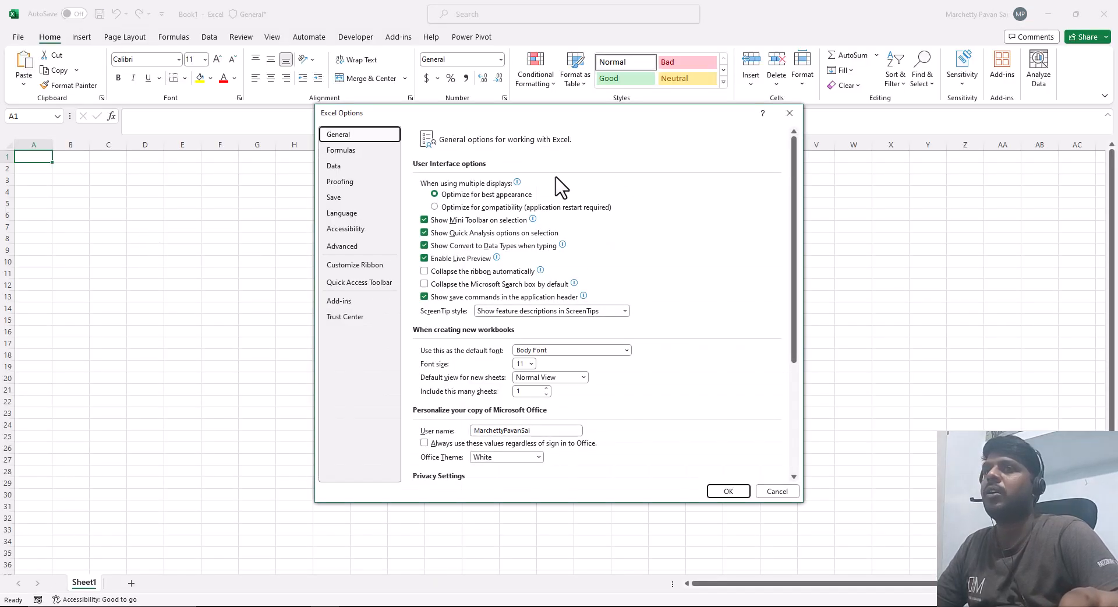
pyautogui.click(356, 302)
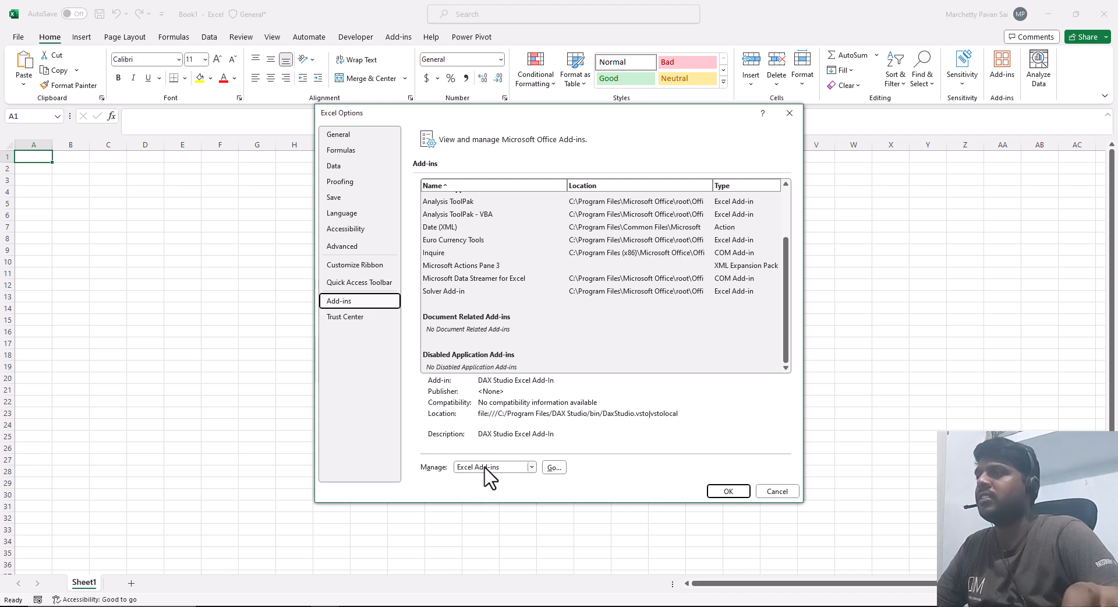
# Step: Open the COM Add-ins list and accept it with Microsoft Power Pivot for Excel enabled
pyautogui.moveTo(395, 449); pyautogui.dragTo(582, 484)
pyautogui.press('Escape')
pyautogui.click(531, 467)
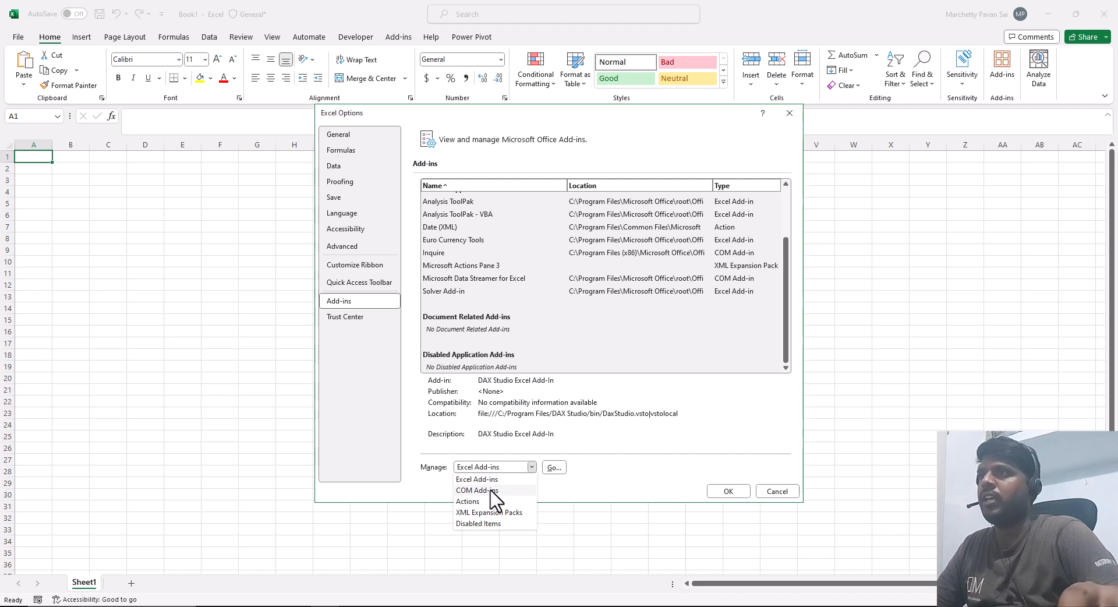
pyautogui.click(486, 491)
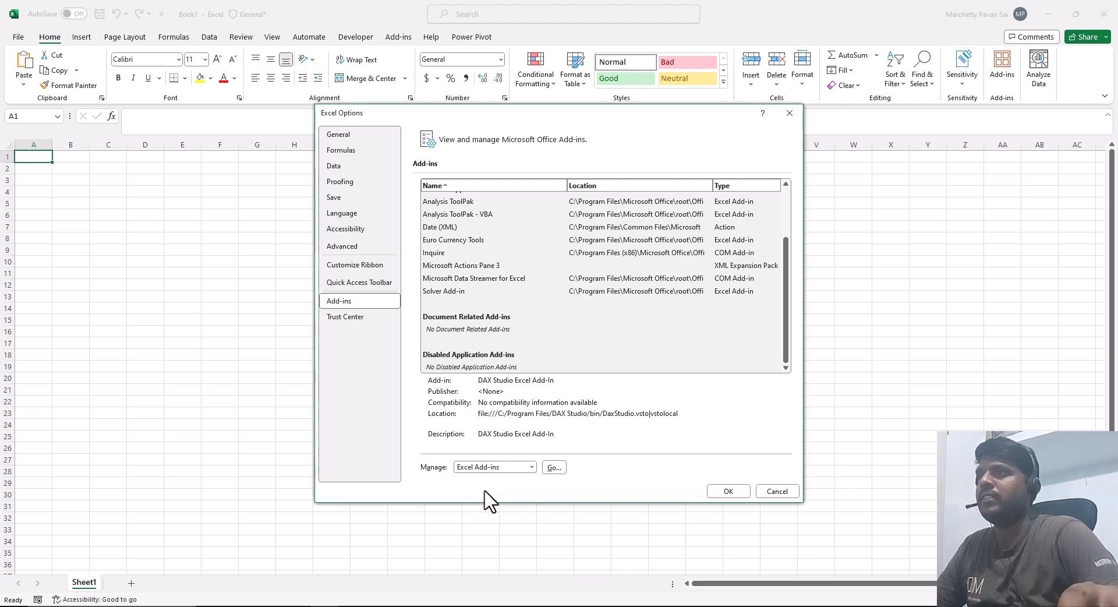
pyautogui.click(554, 468)
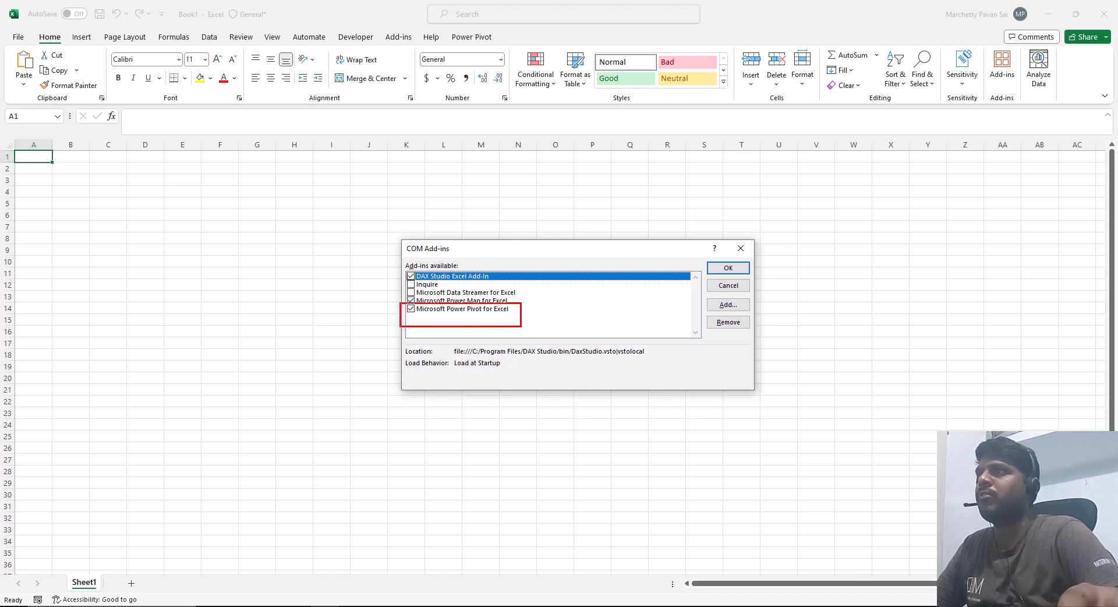
pyautogui.click(727, 268)
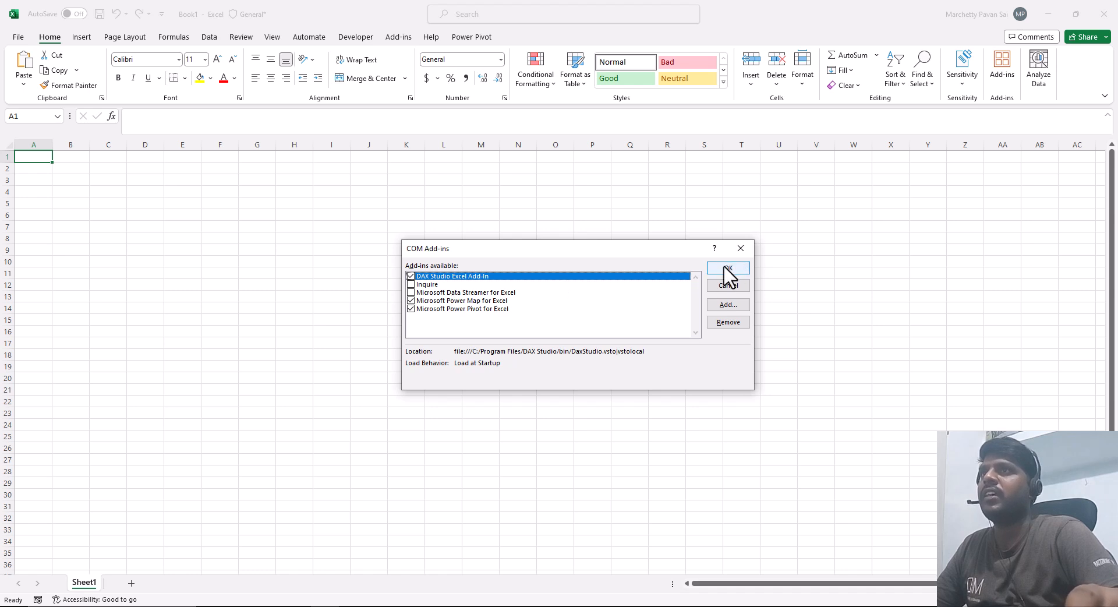
pyautogui.click(726, 267)
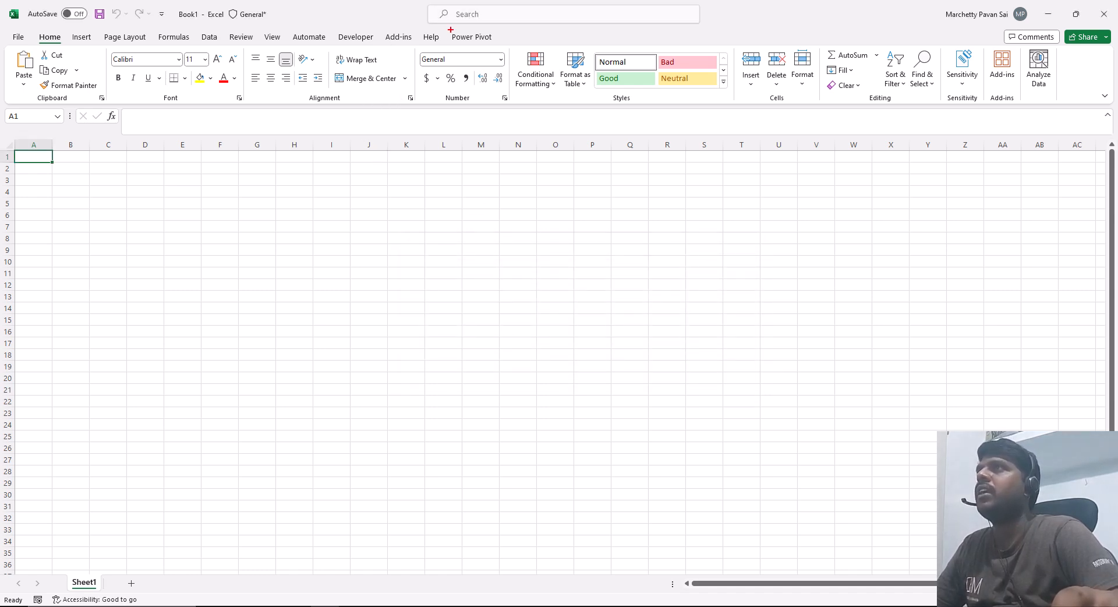
# Step: Open the Power Pivot window to manage the workbook's data model
pyautogui.moveTo(441, 25); pyautogui.dragTo(528, 88)
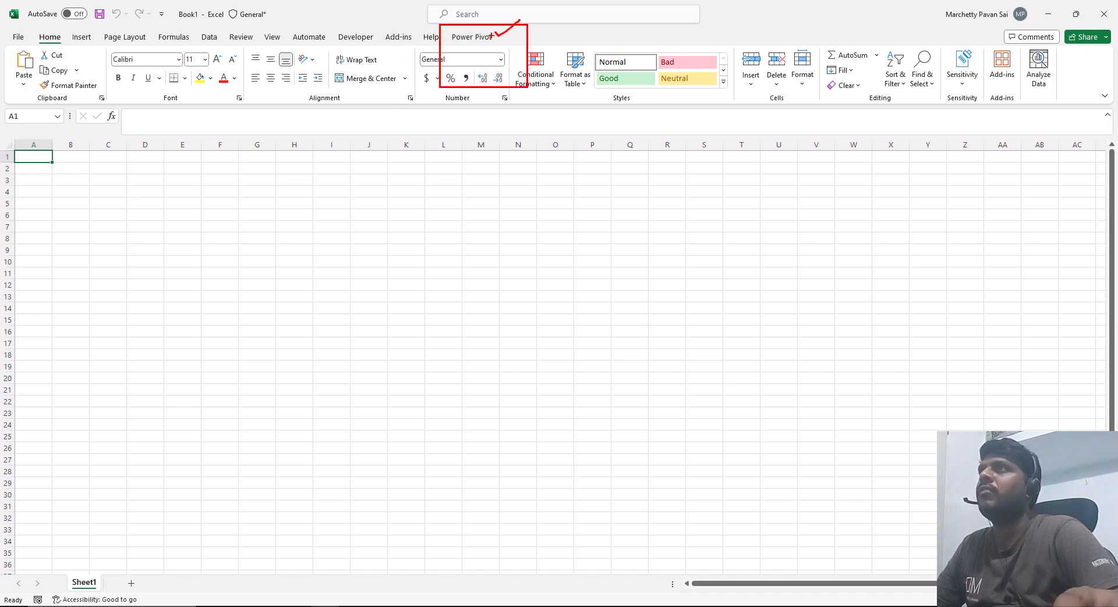
pyautogui.press('Escape')
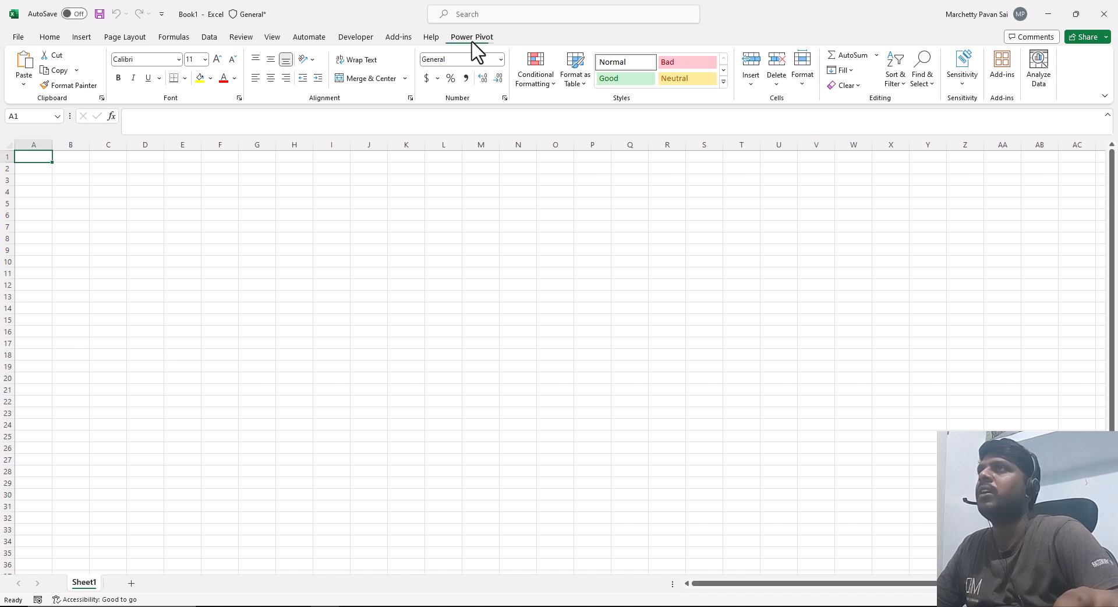
pyautogui.click(472, 42)
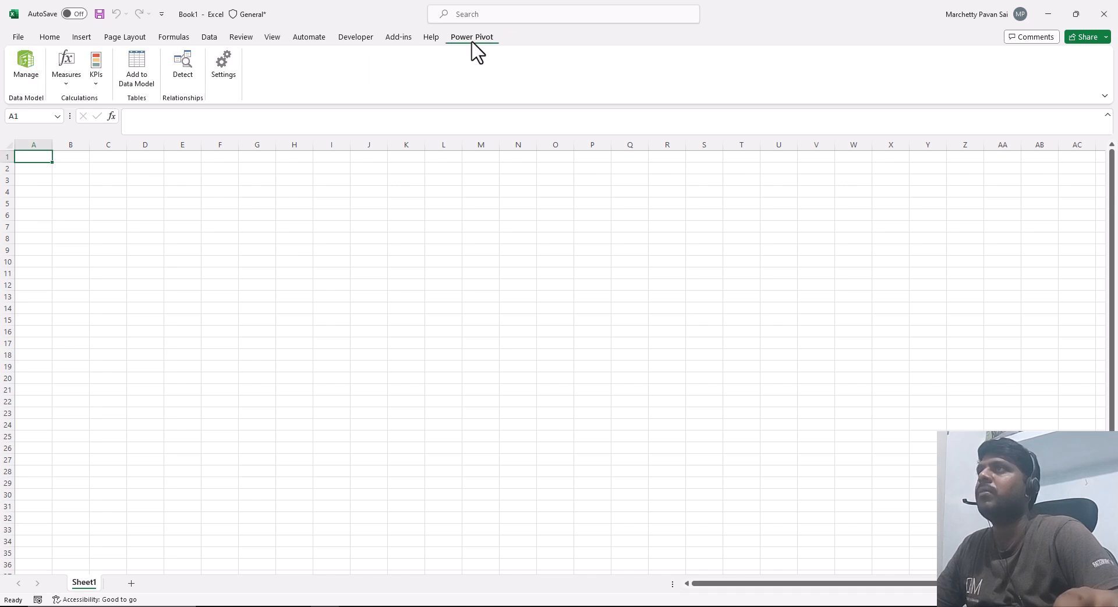
pyautogui.click(23, 69)
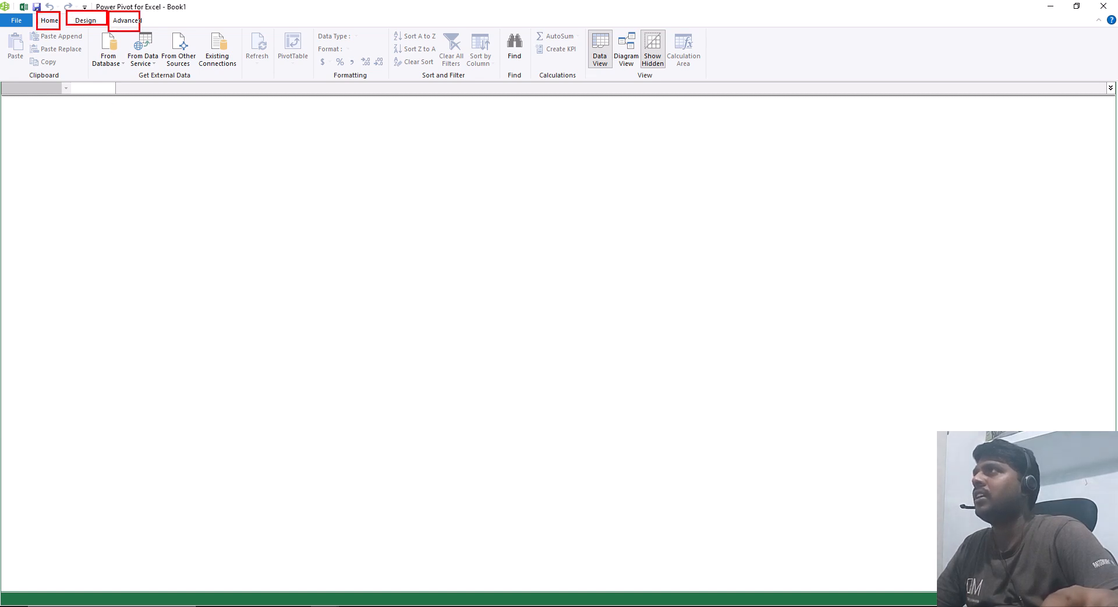
# Step: Switch the Power Pivot window to normal mode and back to advanced mode, and look over the advanced commands
pyautogui.click(10, 22)
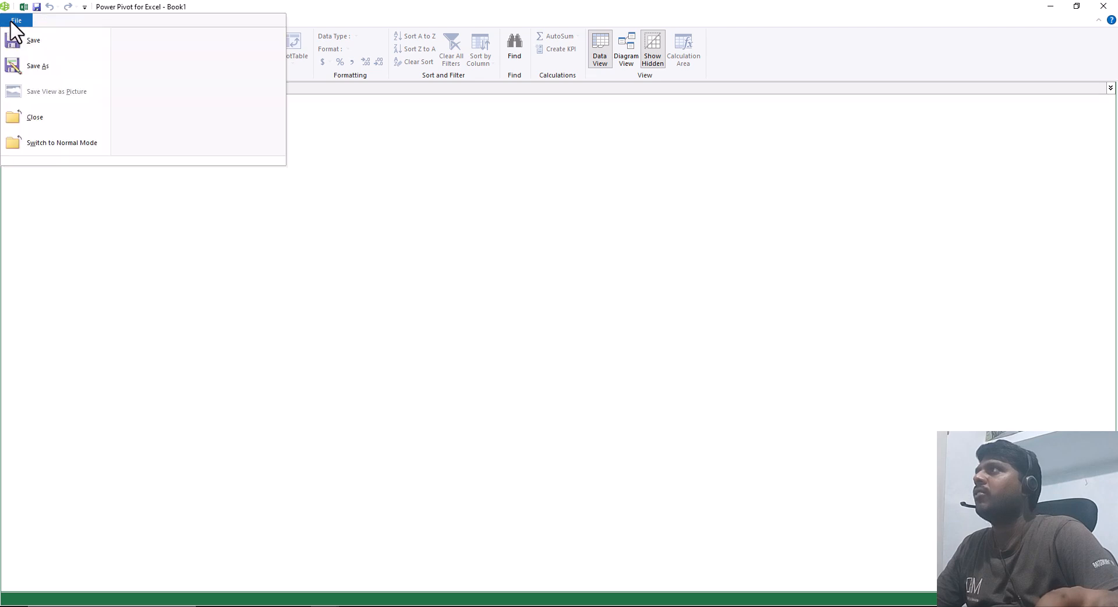
pyautogui.click(58, 144)
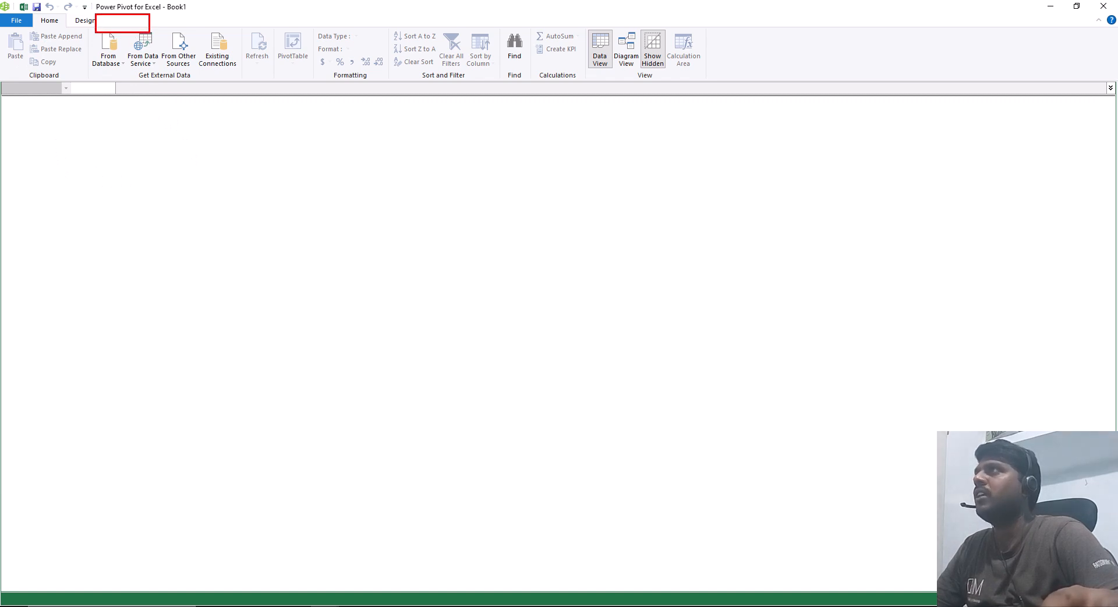
pyautogui.click(16, 21)
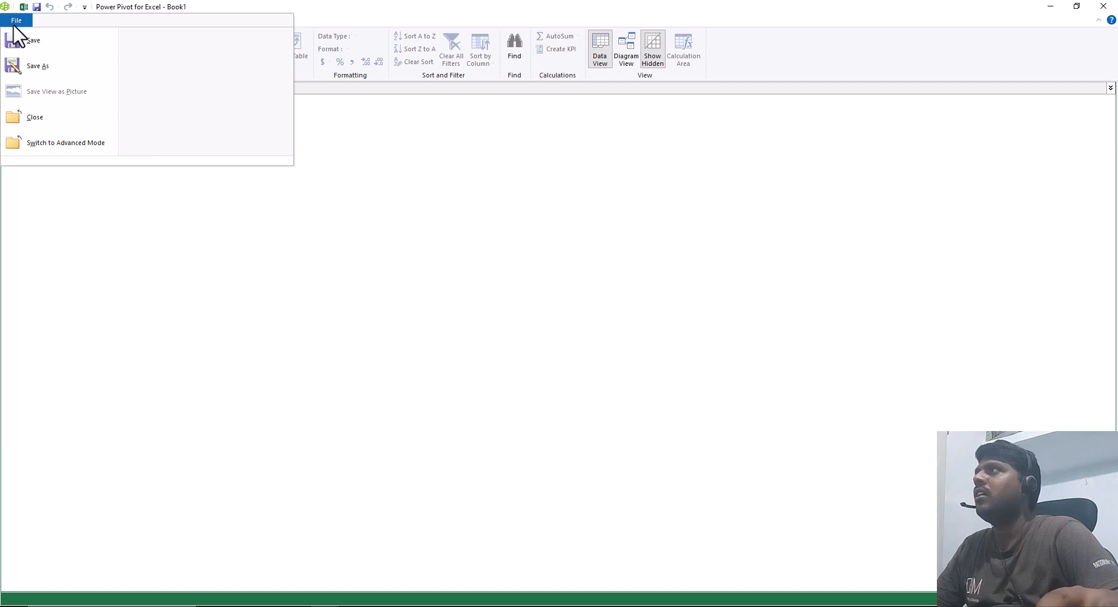
pyautogui.click(54, 144)
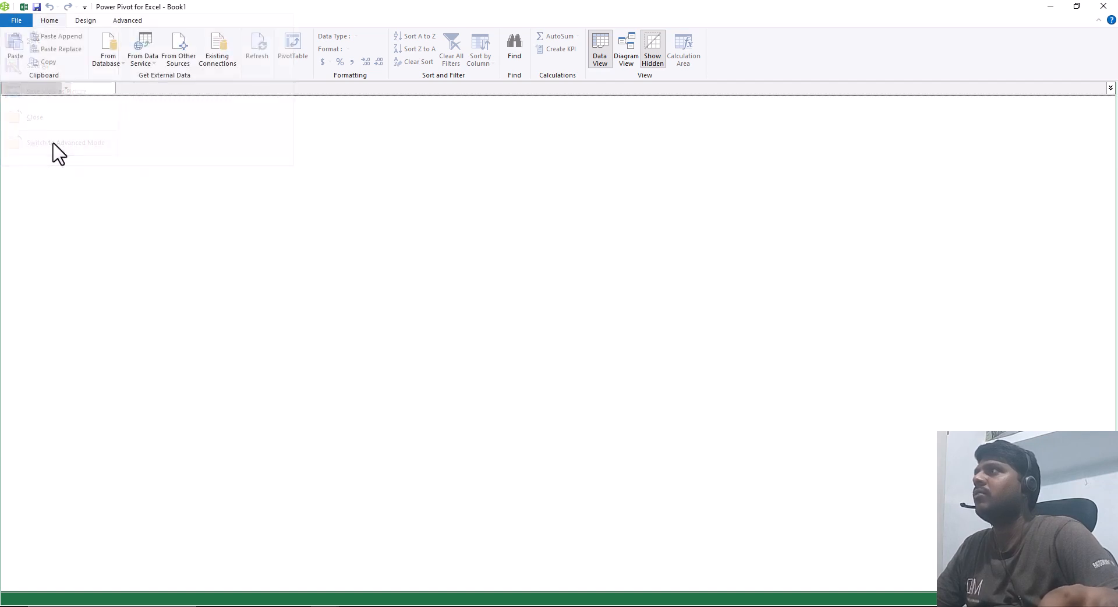
pyautogui.click(127, 21)
pyautogui.click(52, 22)
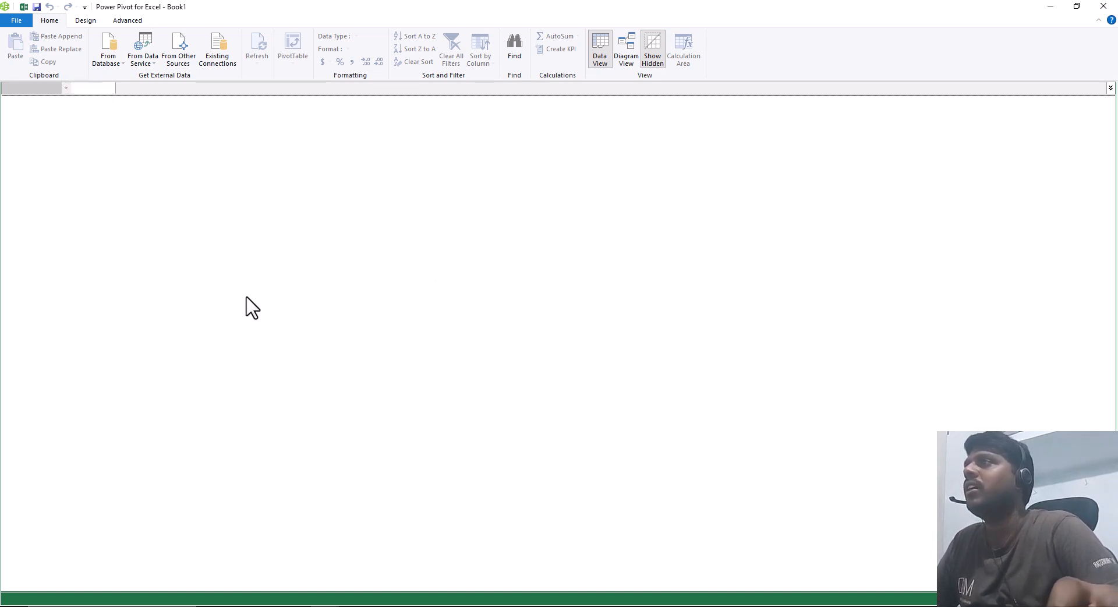
# Step: Examine the external data options for databases, data services and other sources, including the full source list in the Table Import Wizard
pyautogui.click(112, 71)
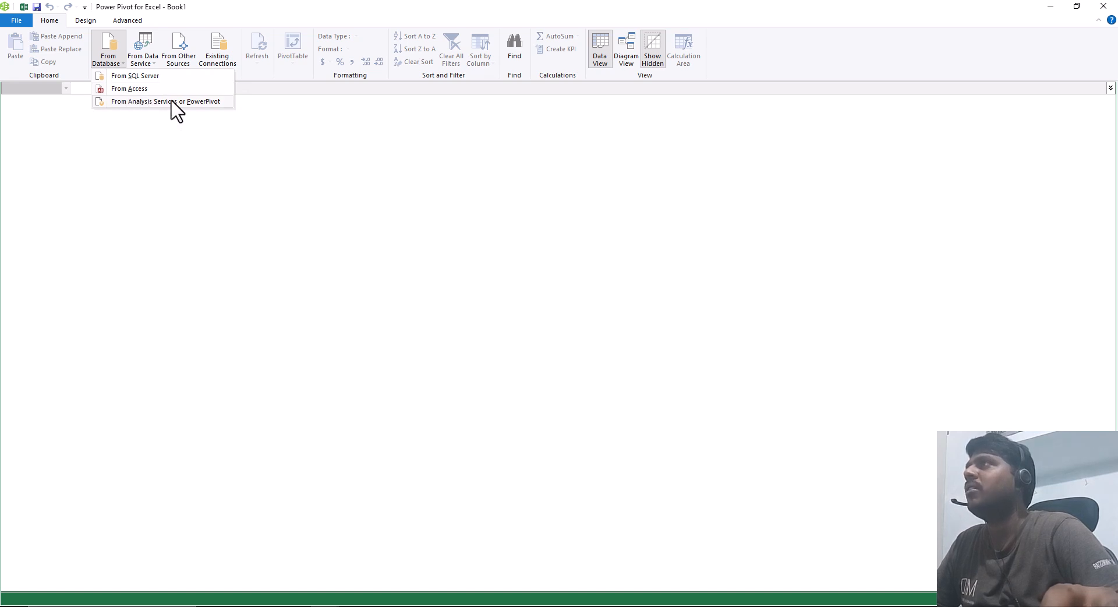
pyautogui.click(144, 58)
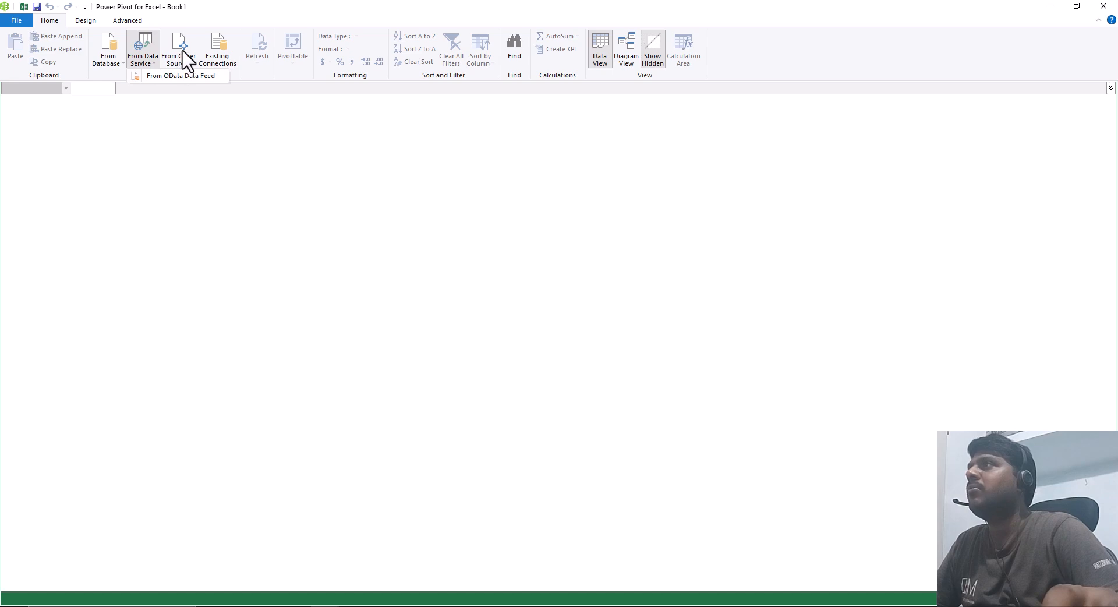
pyautogui.click(181, 57)
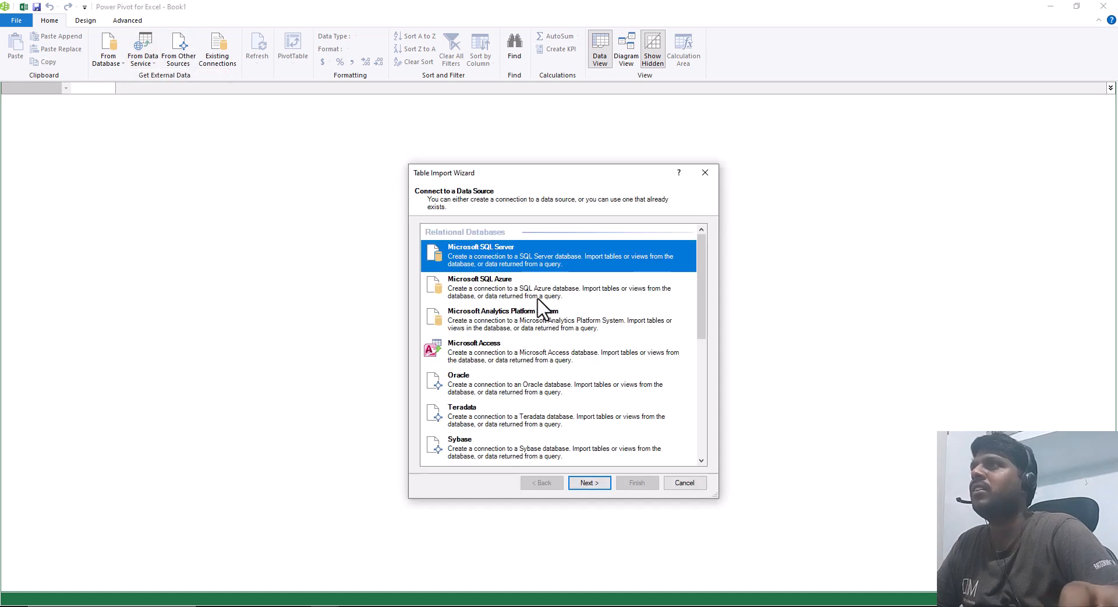
pyautogui.scroll(-3, 667, 334)
pyautogui.scroll(3, 691, 336)
pyautogui.moveTo(698, 289); pyautogui.dragTo(709, 256)
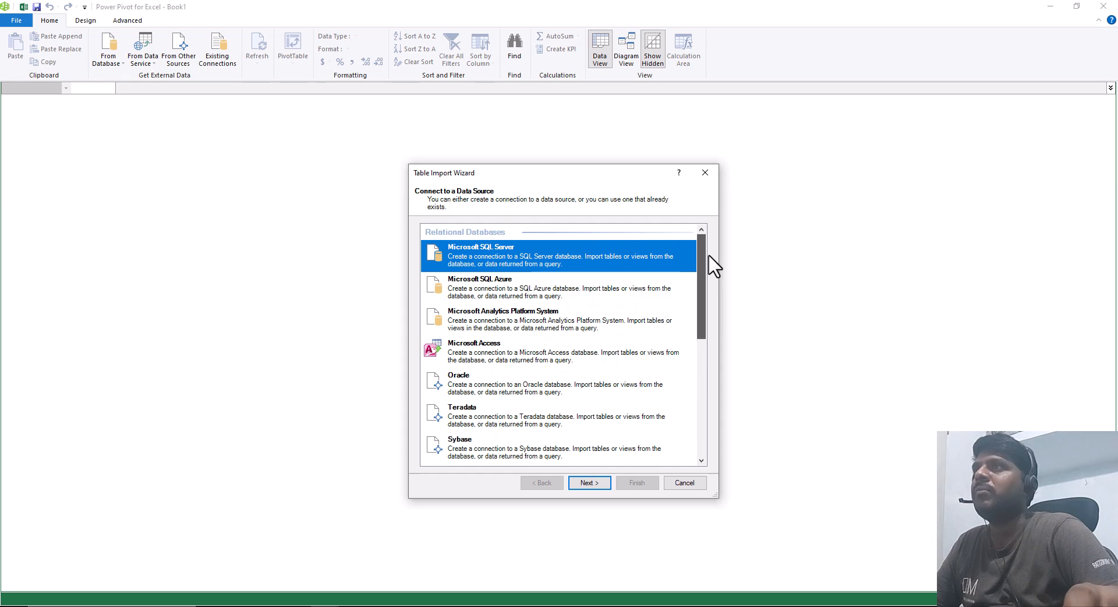
pyautogui.moveTo(712, 274); pyautogui.dragTo(711, 428)
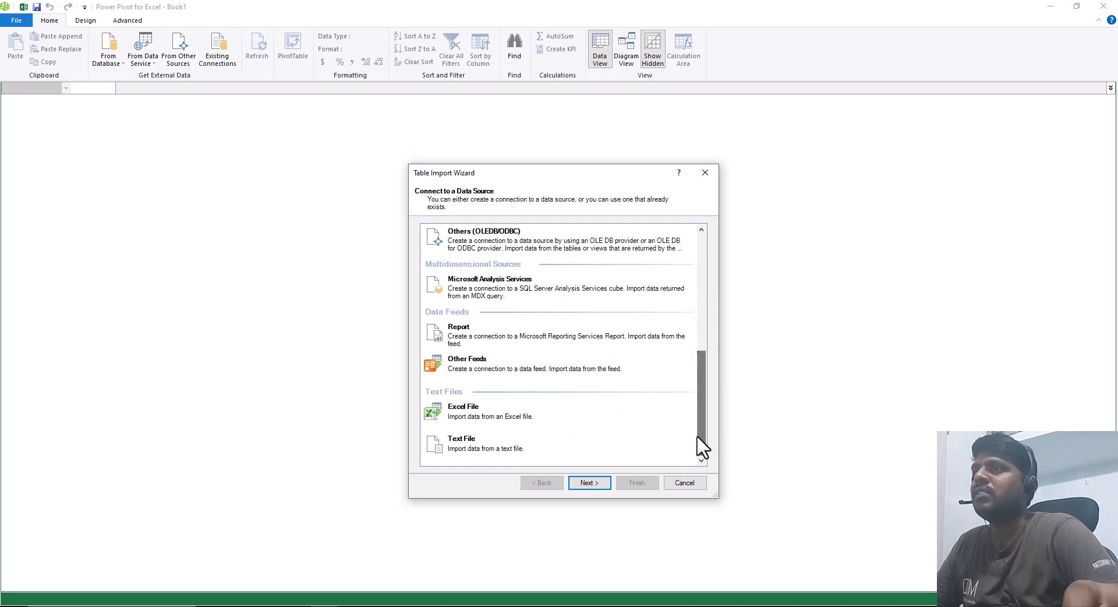
pyautogui.click(685, 483)
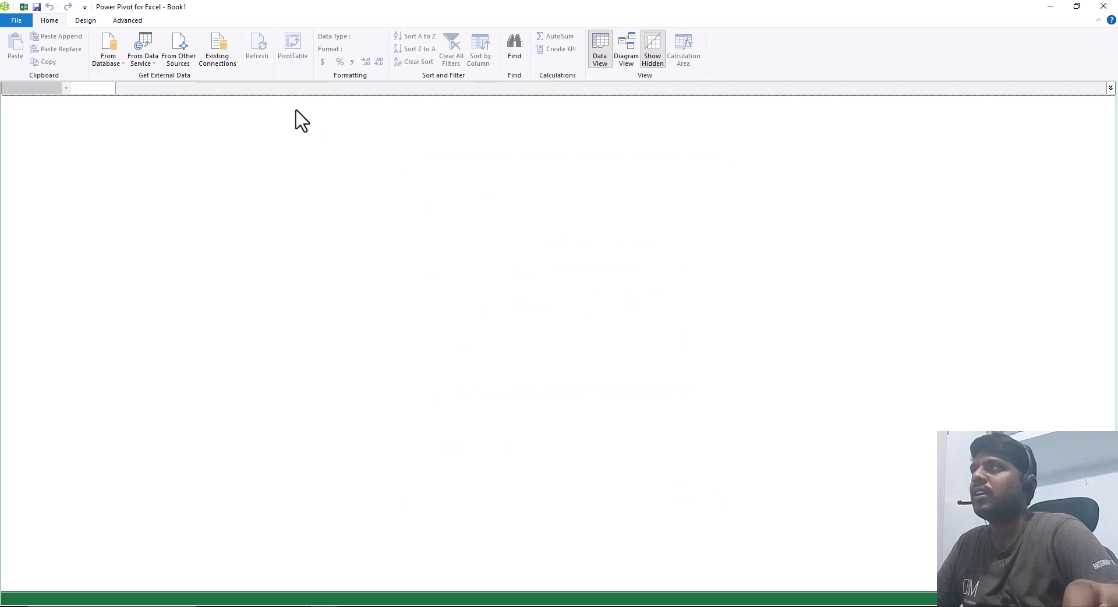
# Step: Review the existing data connections and the design commands of the Power Pivot window
pyautogui.click(224, 57)
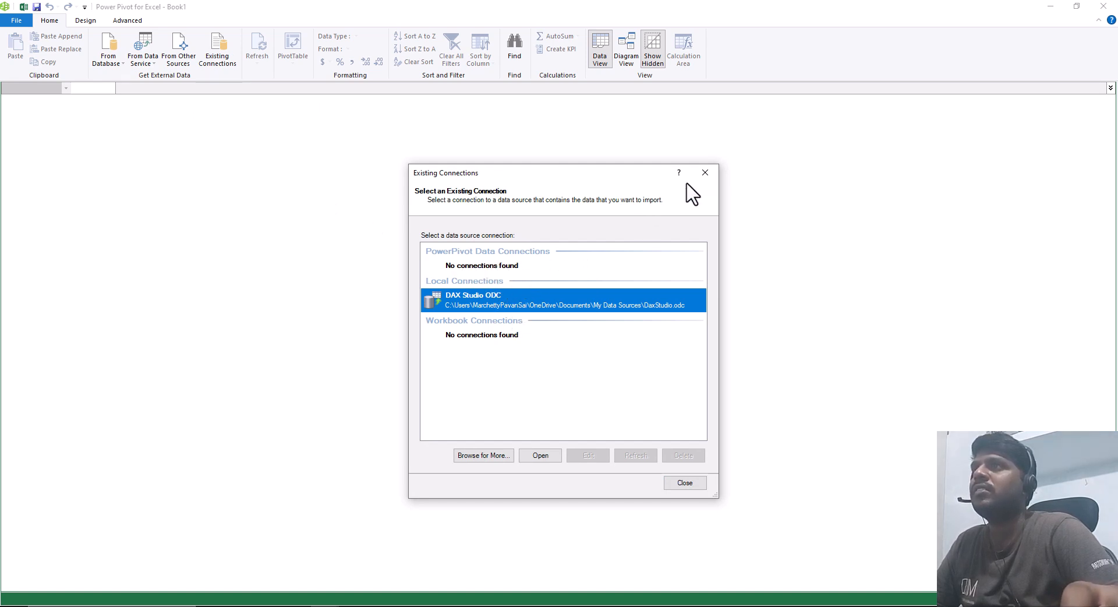
pyautogui.click(705, 172)
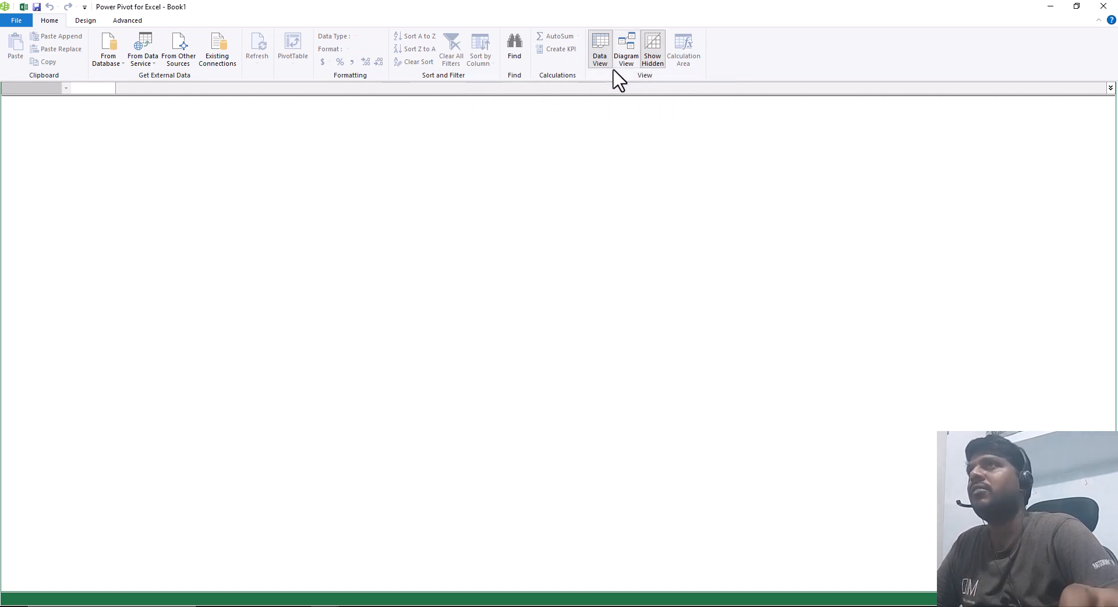
pyautogui.click(86, 24)
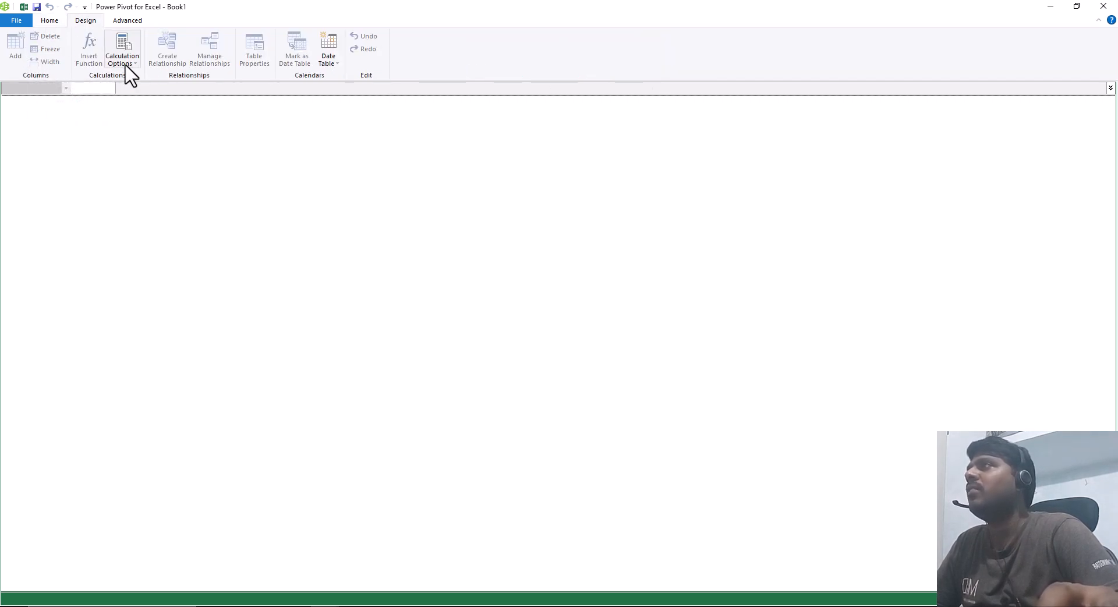
pyautogui.click(53, 19)
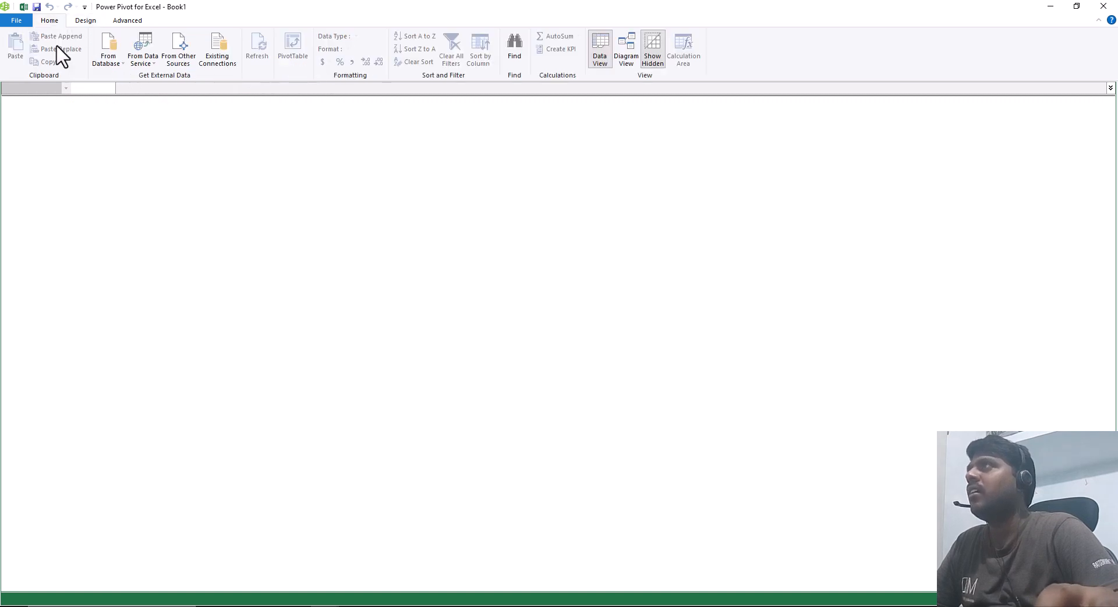
# Step: Start an import from an Access database and choose AdventureWorks.accdb in the powerpivot excel folder as the source
pyautogui.click(105, 62)
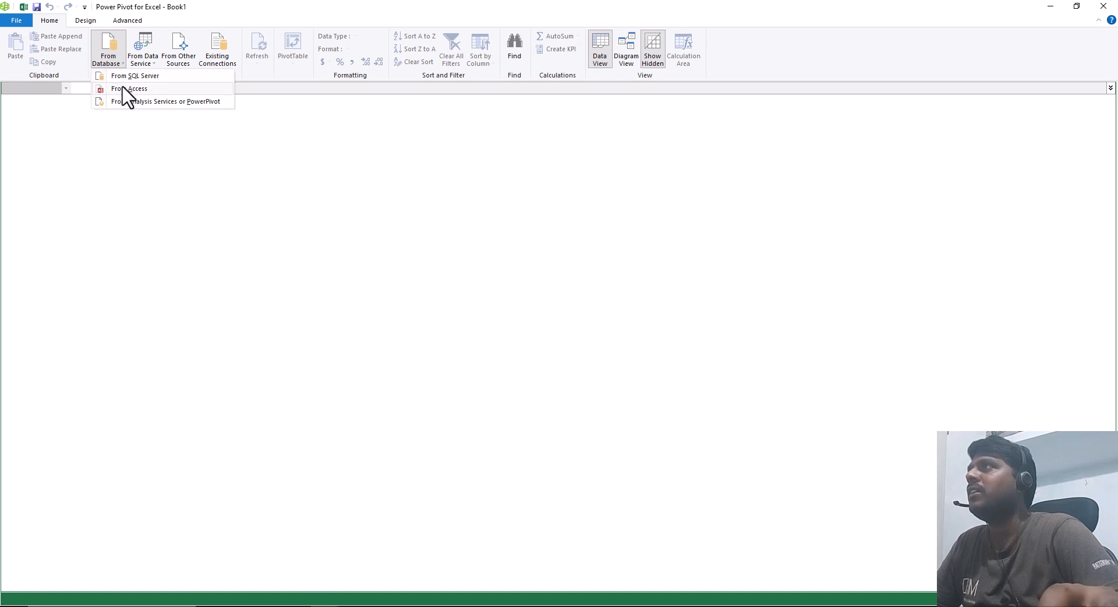
pyautogui.click(127, 96)
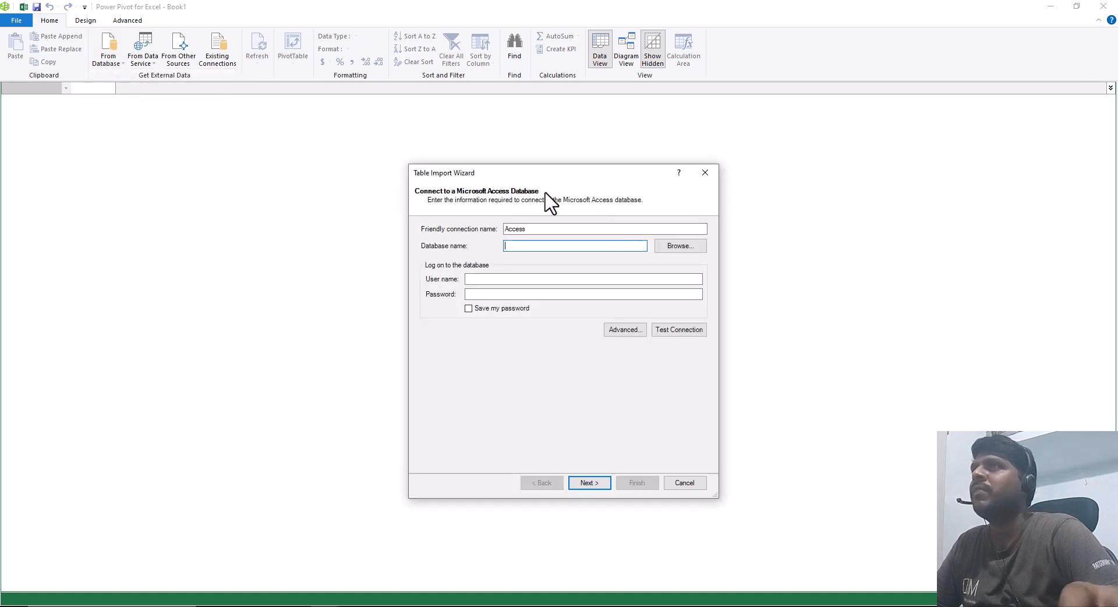
pyautogui.click(679, 246)
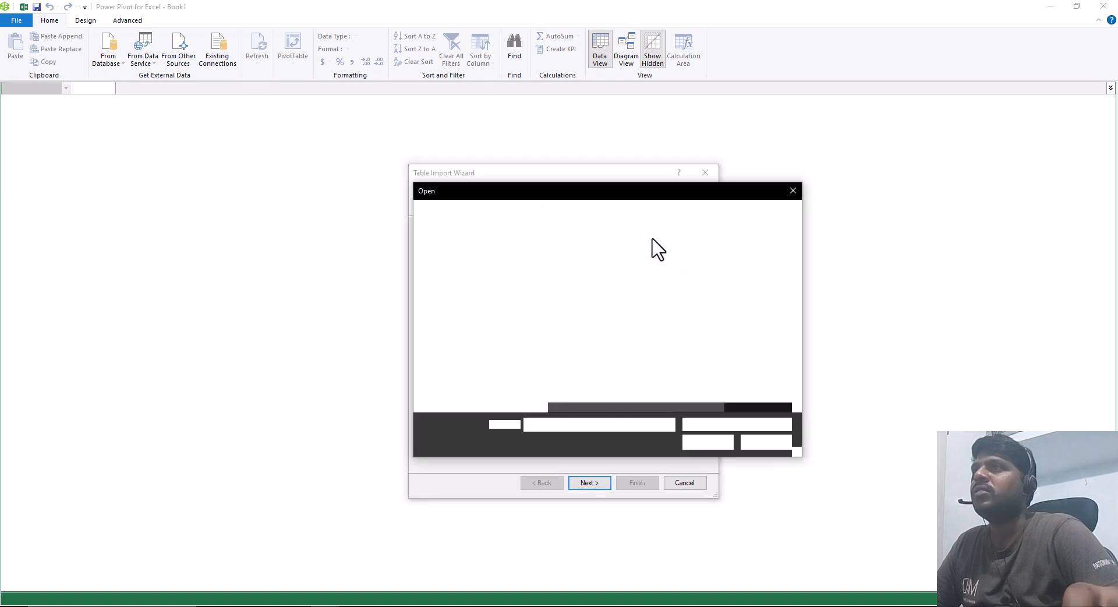
pyautogui.moveTo(605, 405)
pyautogui.mouseDown()
pyautogui.moveTo(652, 404)
pyautogui.moveTo(609, 405)
pyautogui.mouseUp()
pyautogui.click(592, 267)
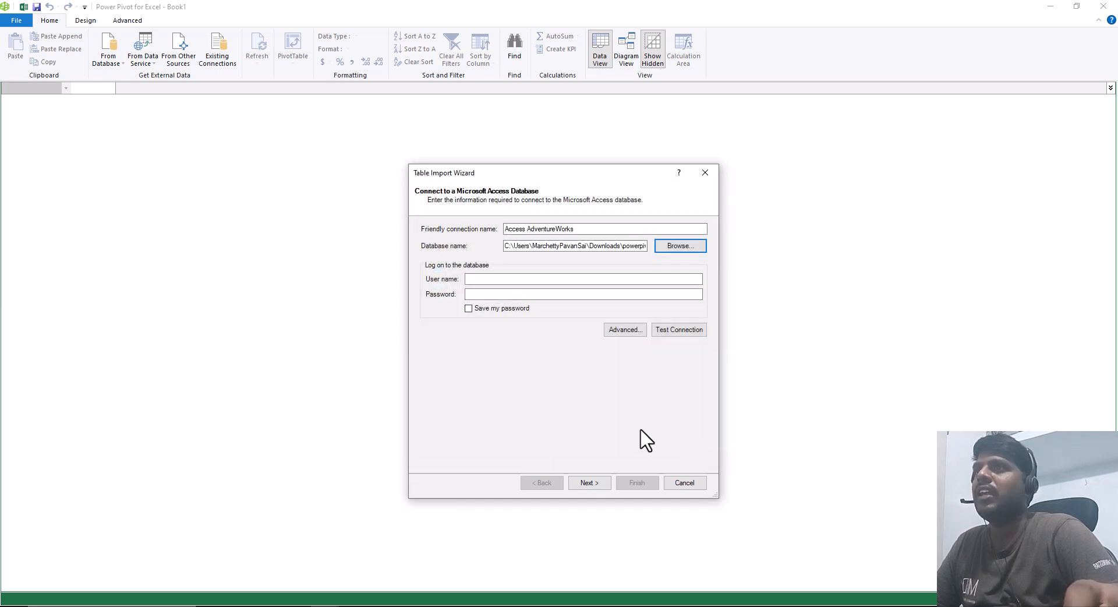
# Step: Test the Access connection and choose to select the import data from a list of tables and views
pyautogui.click(675, 330)
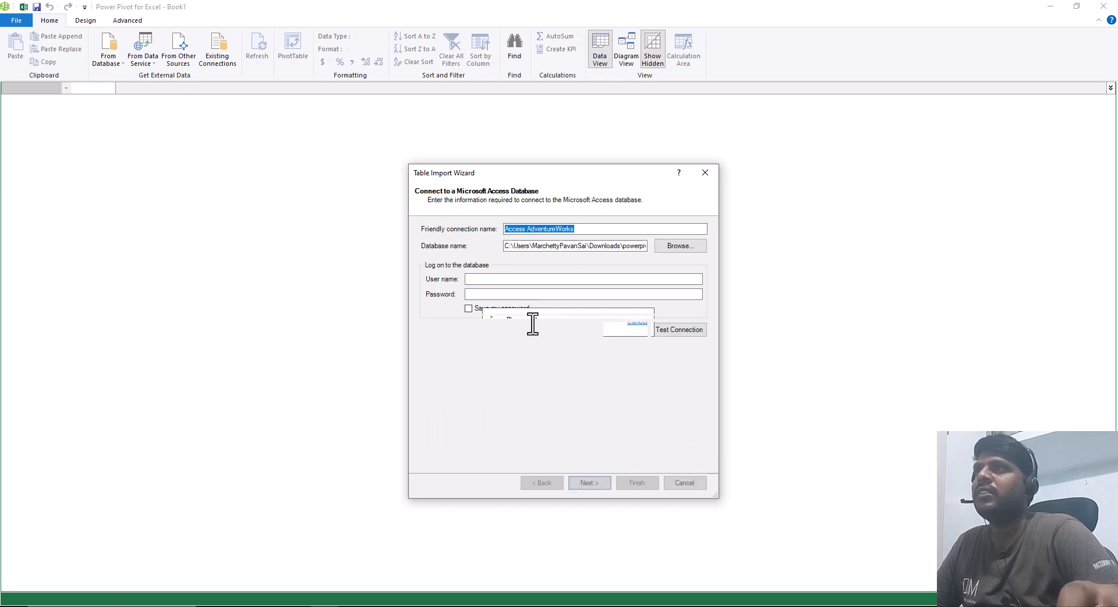
pyautogui.click(563, 349)
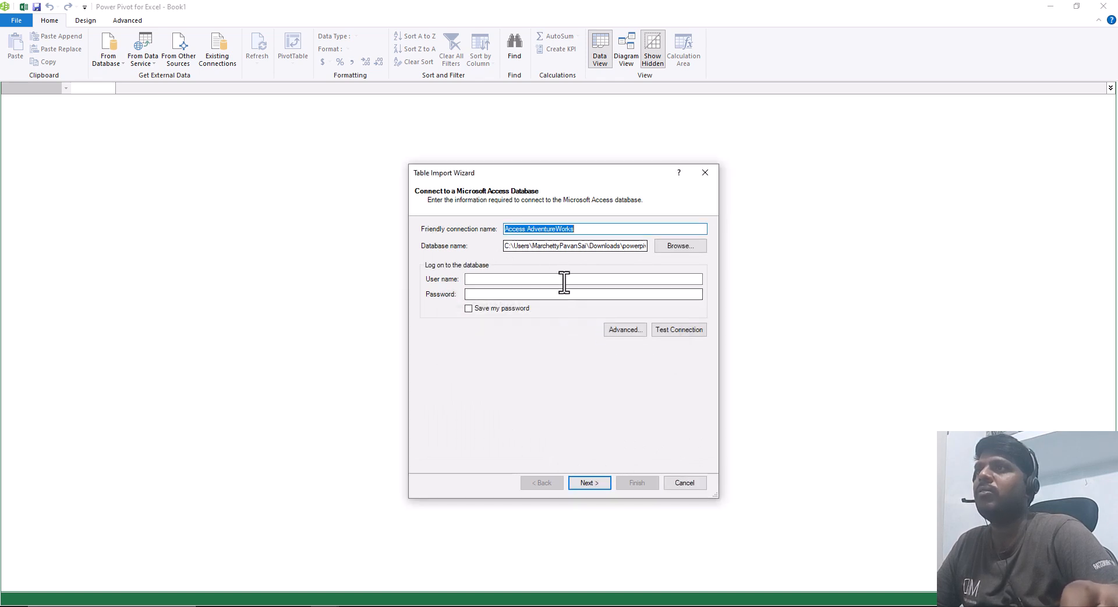
pyautogui.click(592, 484)
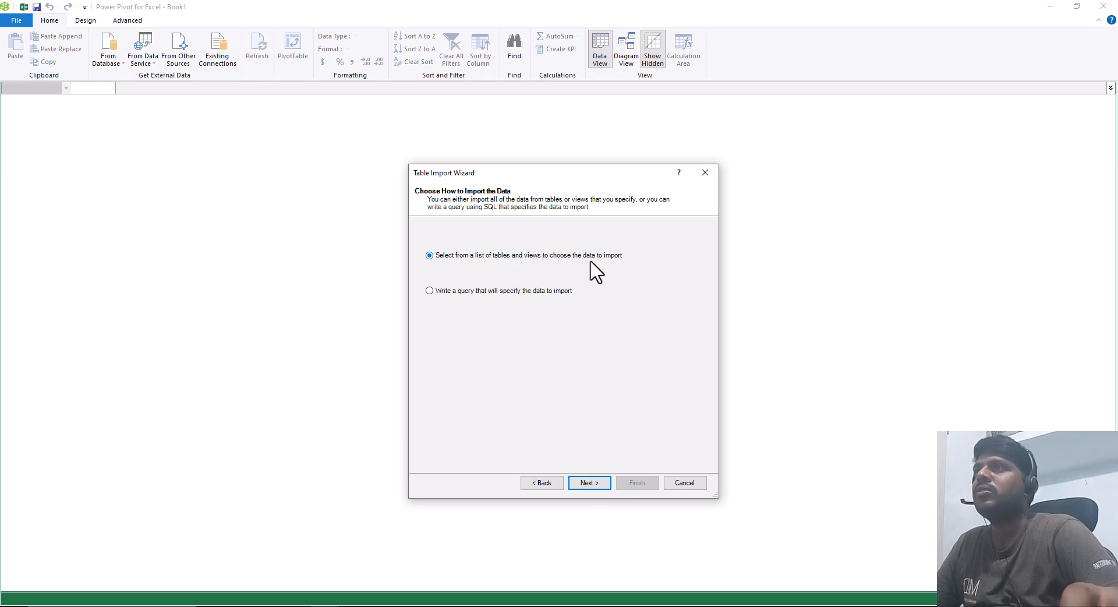
pyautogui.click(587, 484)
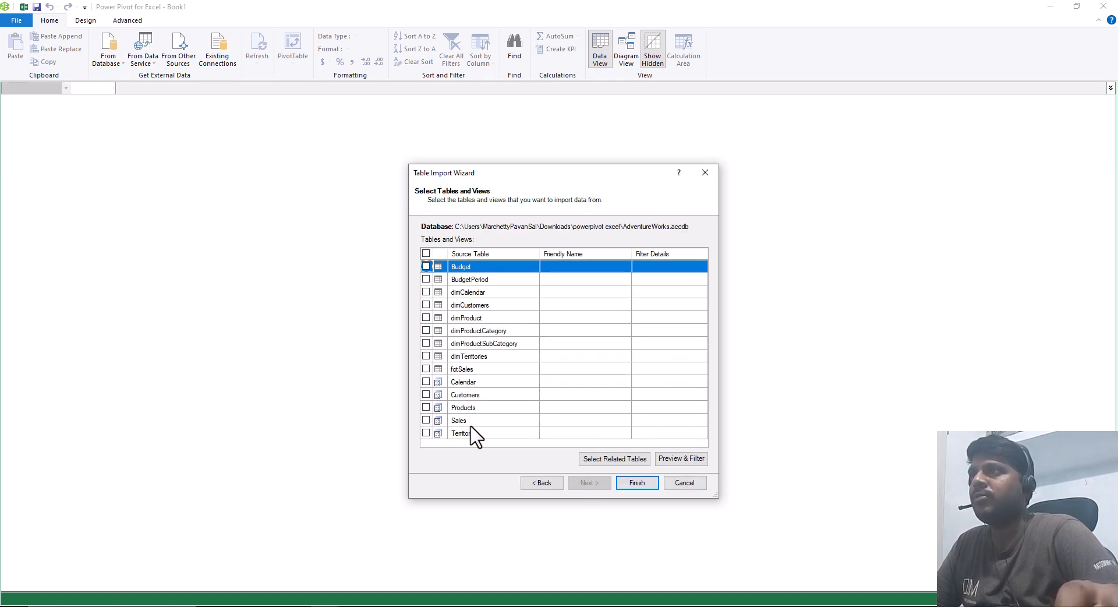
# Step: Select the Customers, Products and Sales views for import and open a widened preview of the Sales data
pyautogui.click(426, 395)
pyautogui.click(426, 408)
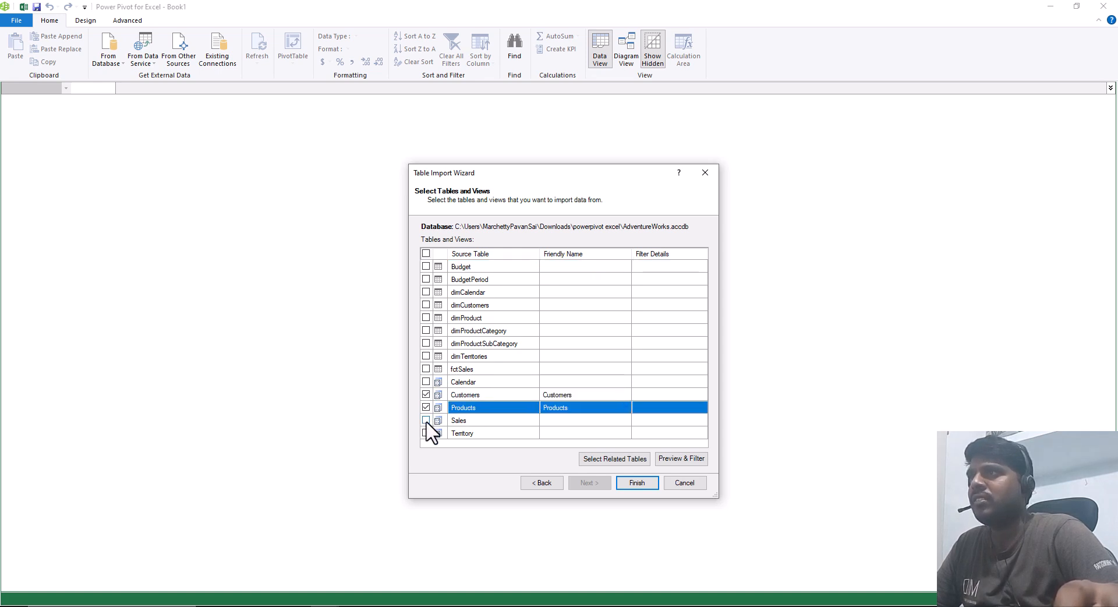
pyautogui.click(425, 420)
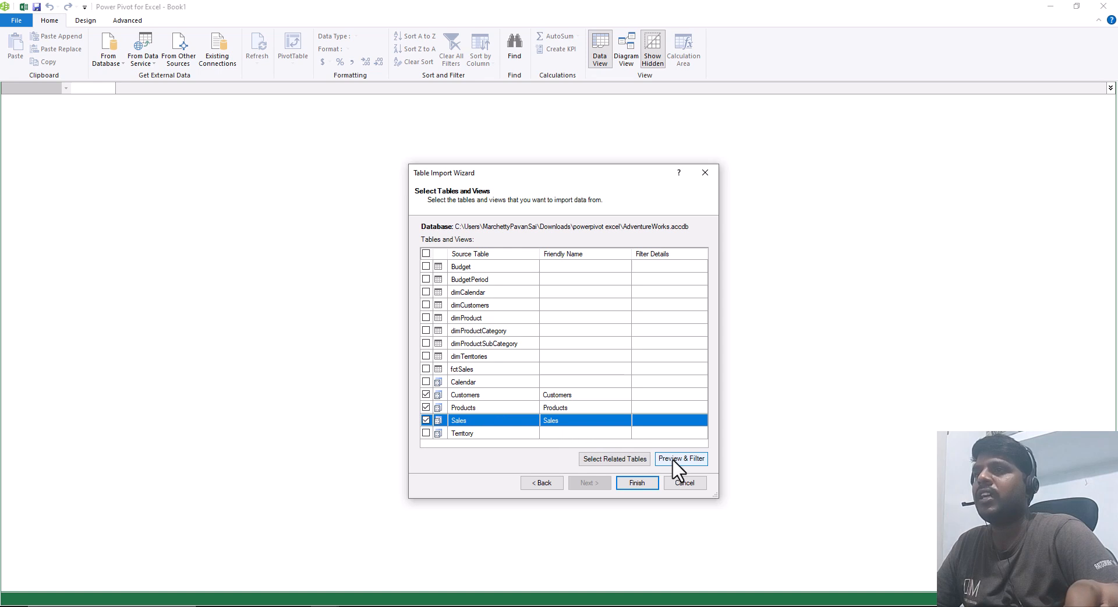
pyautogui.click(689, 463)
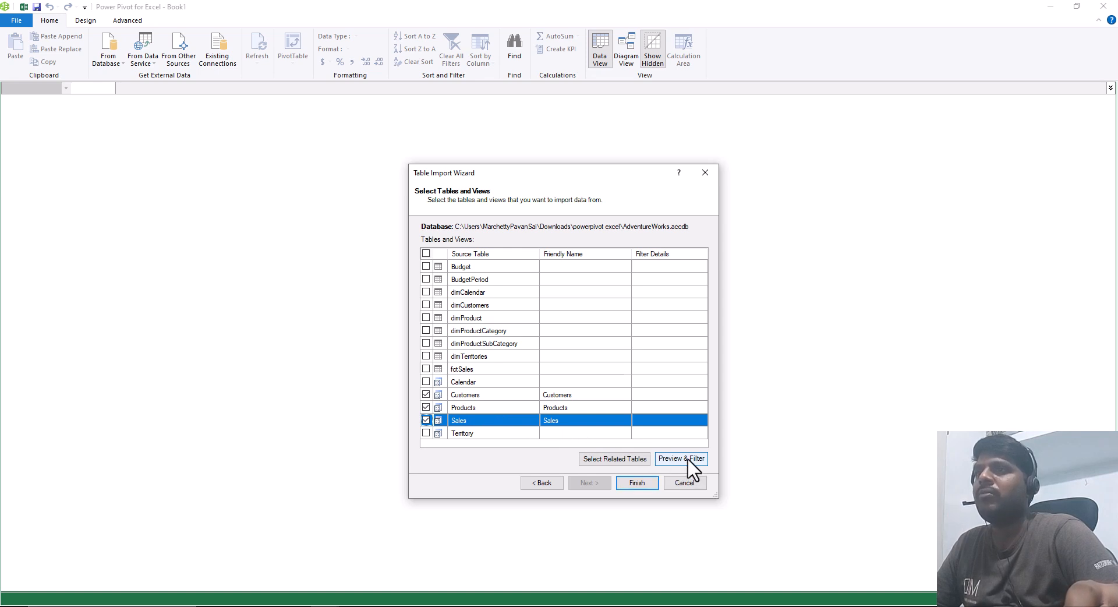
pyautogui.click(688, 462)
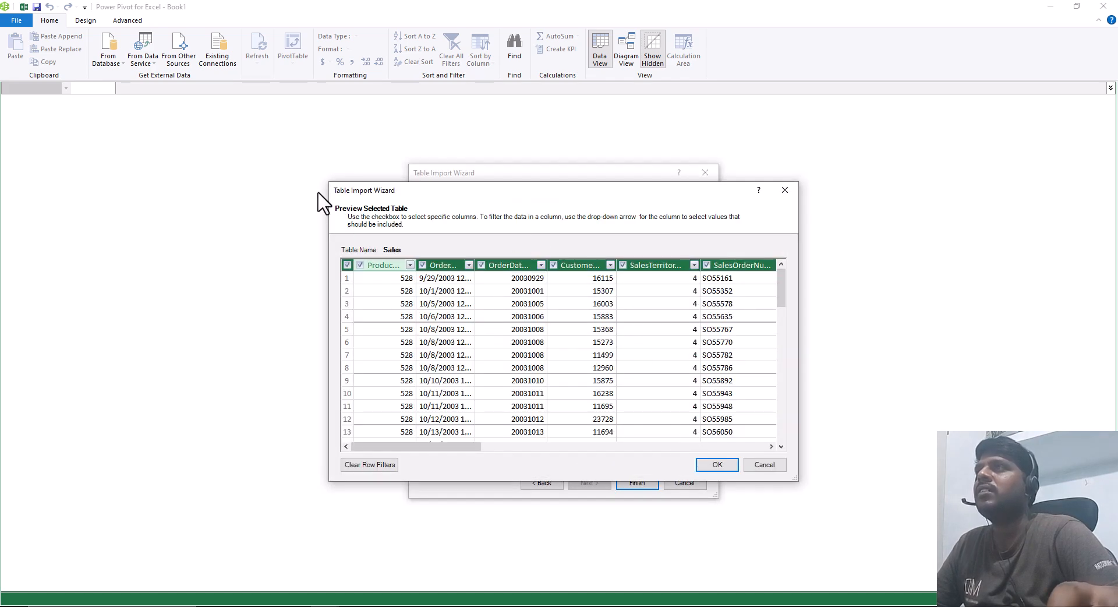
pyautogui.moveTo(325, 188); pyautogui.dragTo(87, 94)
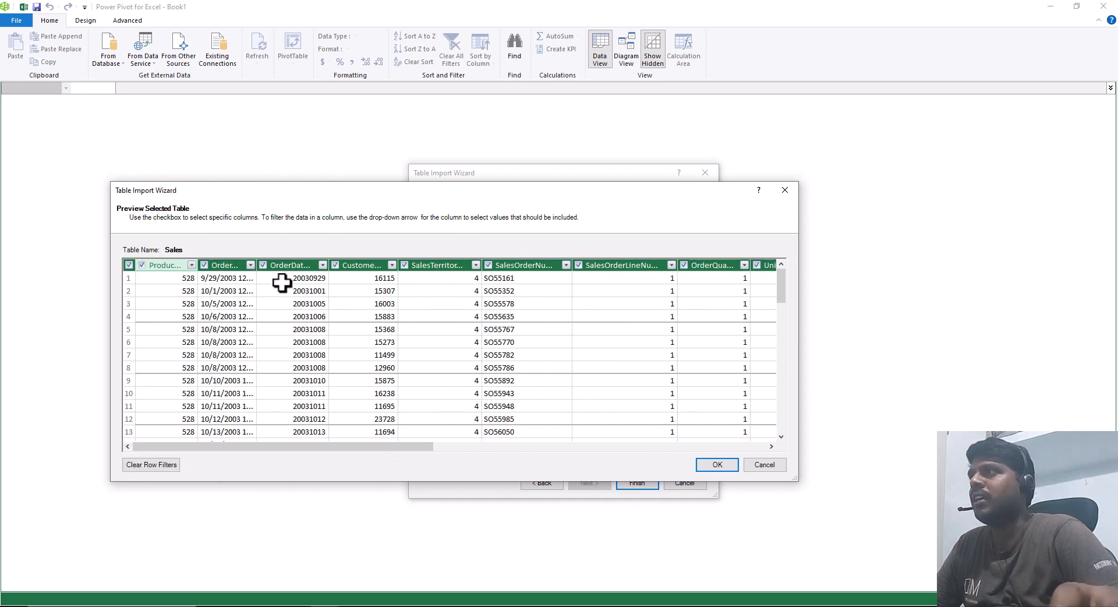
# Step: Filter the RegionMonthID column in the Sales preview to exclude Australia1, Australia2 and Australia3
pyautogui.moveTo(386, 450); pyautogui.dragTo(739, 457)
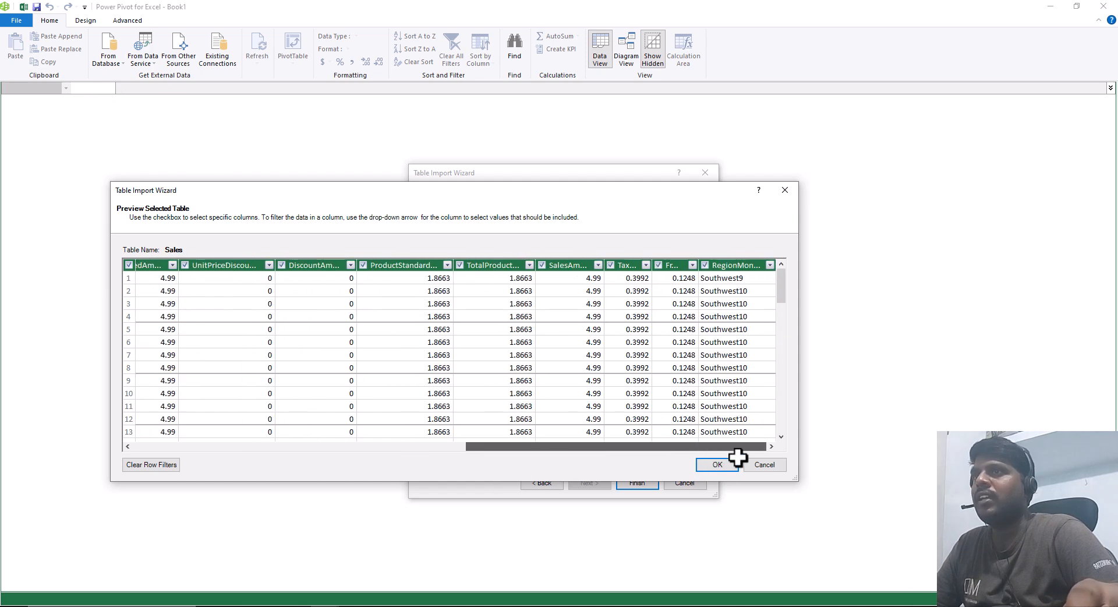
pyautogui.click(771, 266)
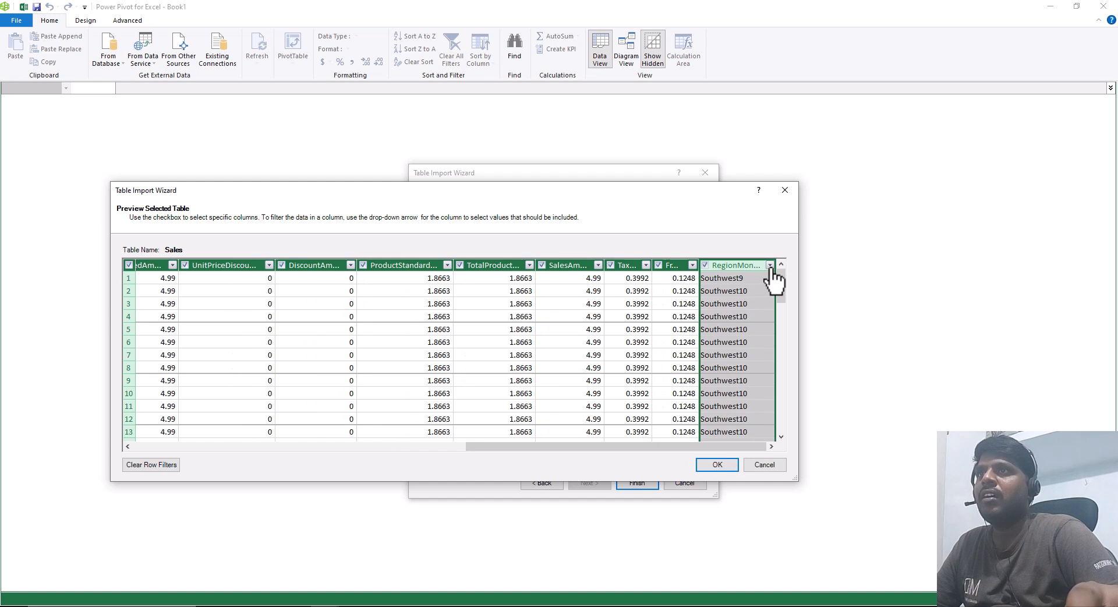
pyautogui.click(770, 265)
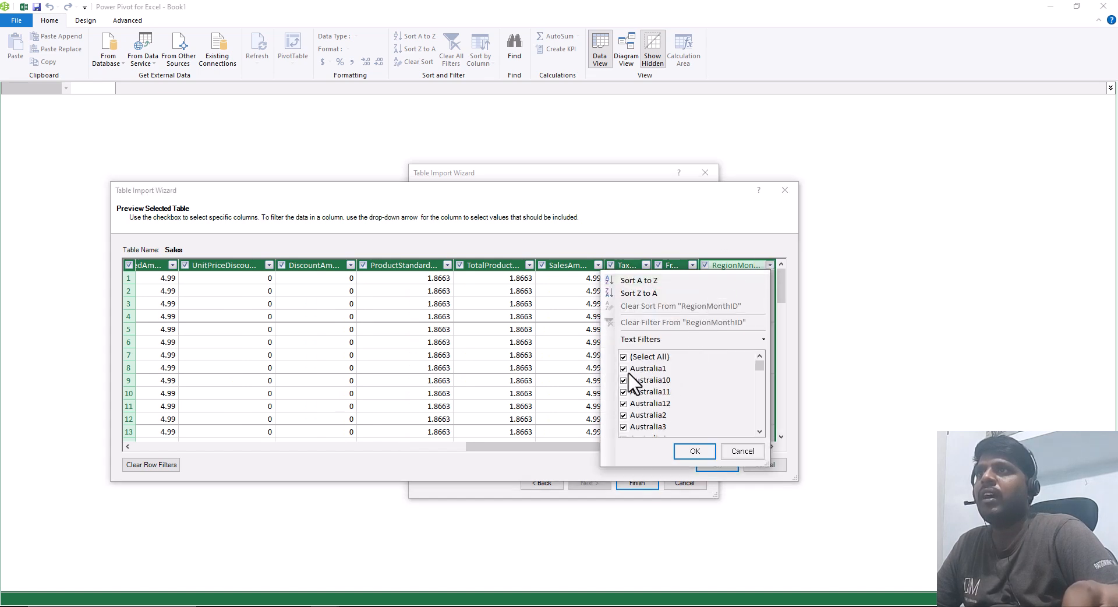
pyautogui.click(624, 369)
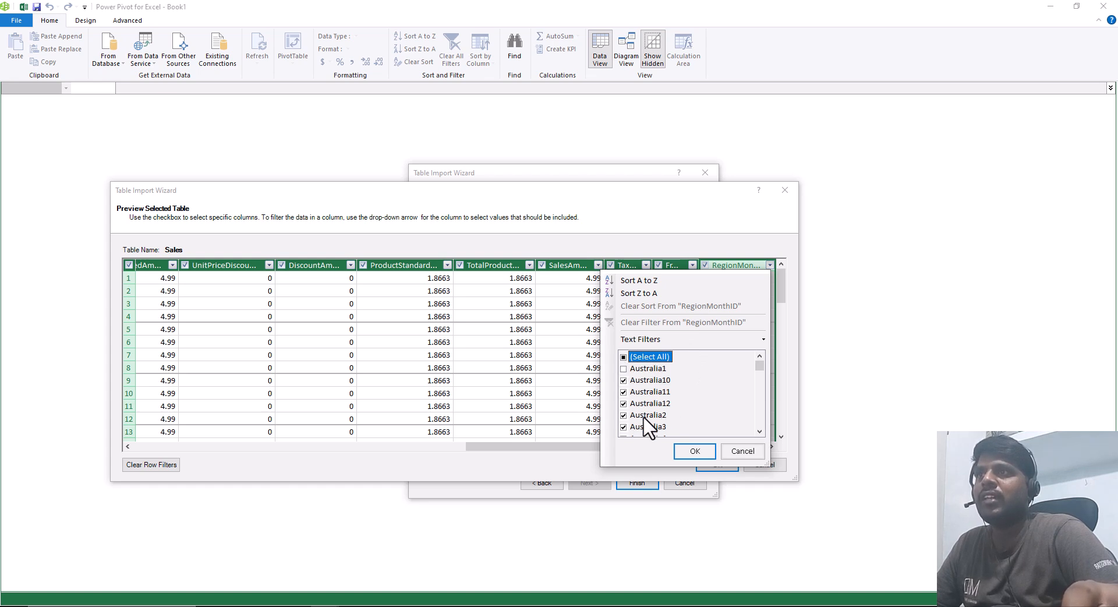
pyautogui.click(624, 427)
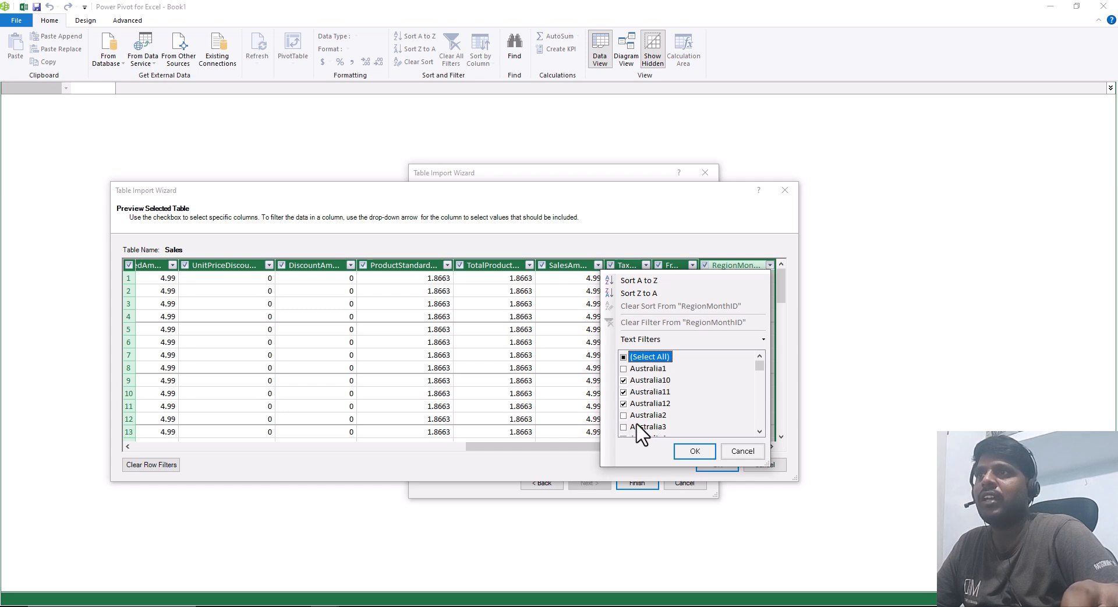
pyautogui.click(693, 452)
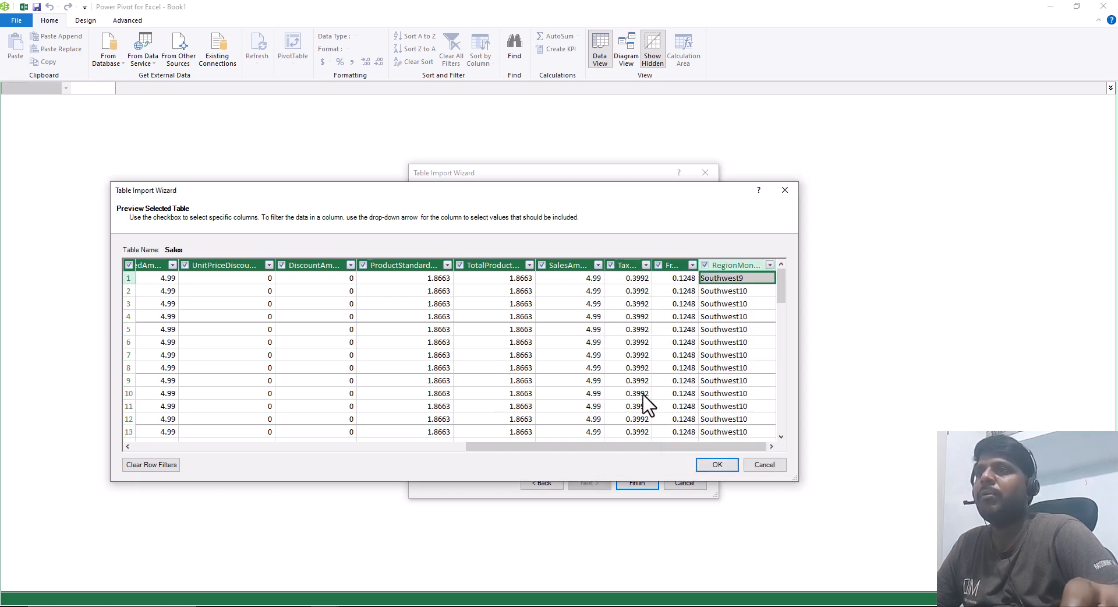
# Step: Exclude the Freight column from the Sales import and accept the preview's column and filter choices
pyautogui.moveTo(661, 446)
pyautogui.mouseDown()
pyautogui.moveTo(319, 449)
pyautogui.moveTo(677, 452)
pyautogui.mouseUp()
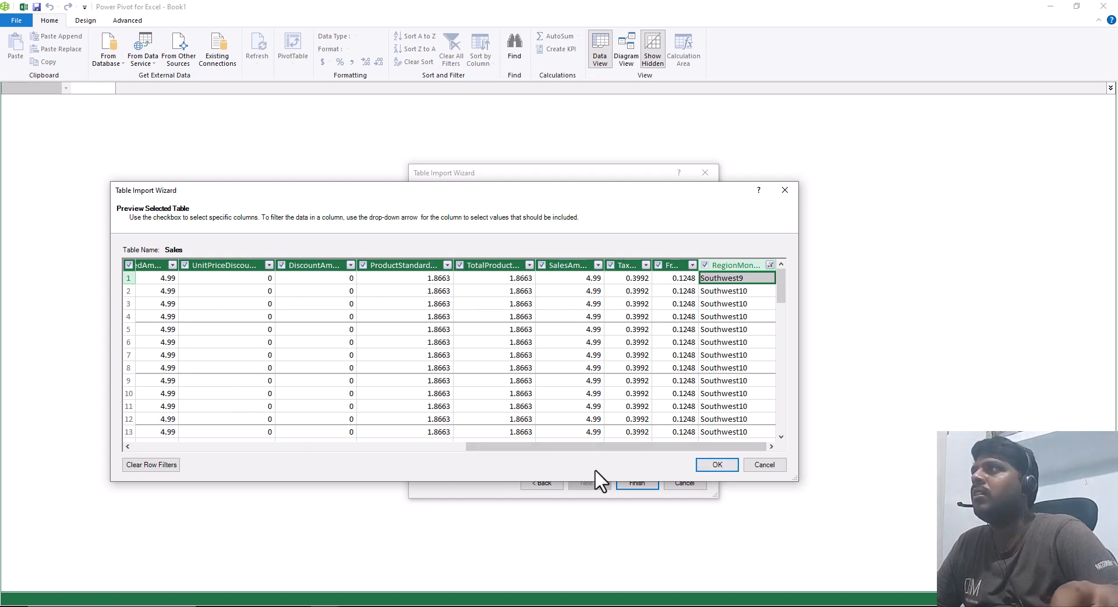
pyautogui.click(659, 265)
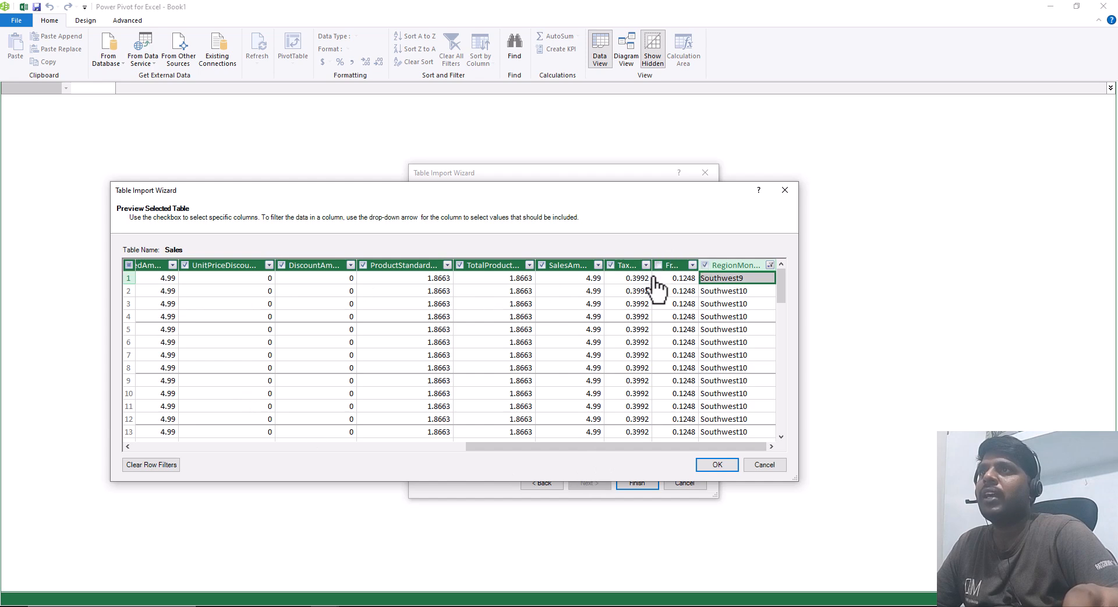
pyautogui.click(717, 465)
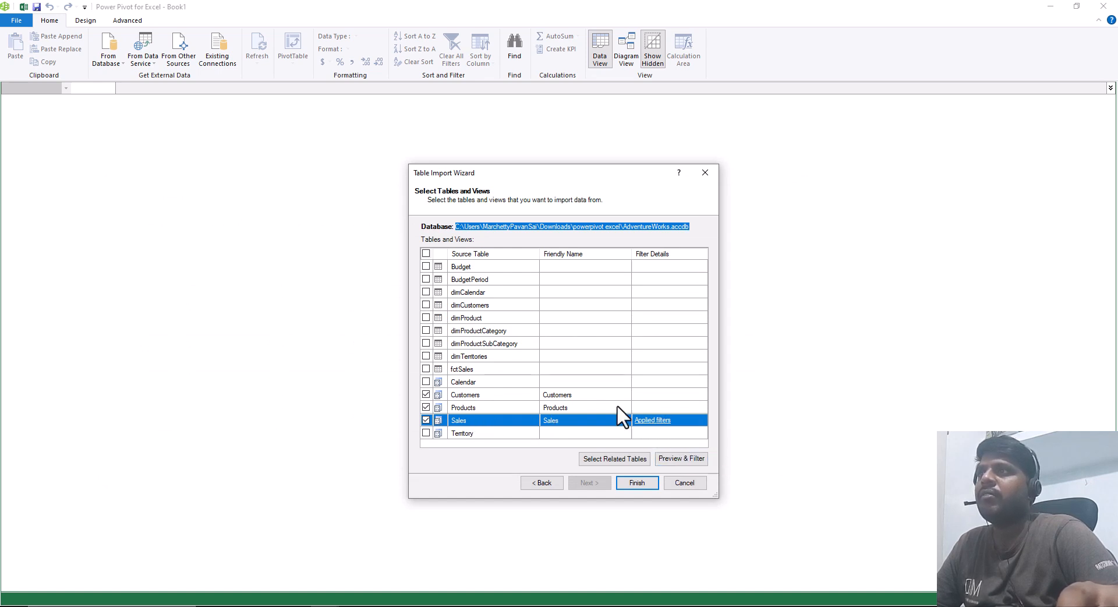
pyautogui.moveTo(631, 247)
pyautogui.mouseDown()
pyautogui.moveTo(675, 294)
pyautogui.moveTo(717, 427)
pyautogui.mouseUp()
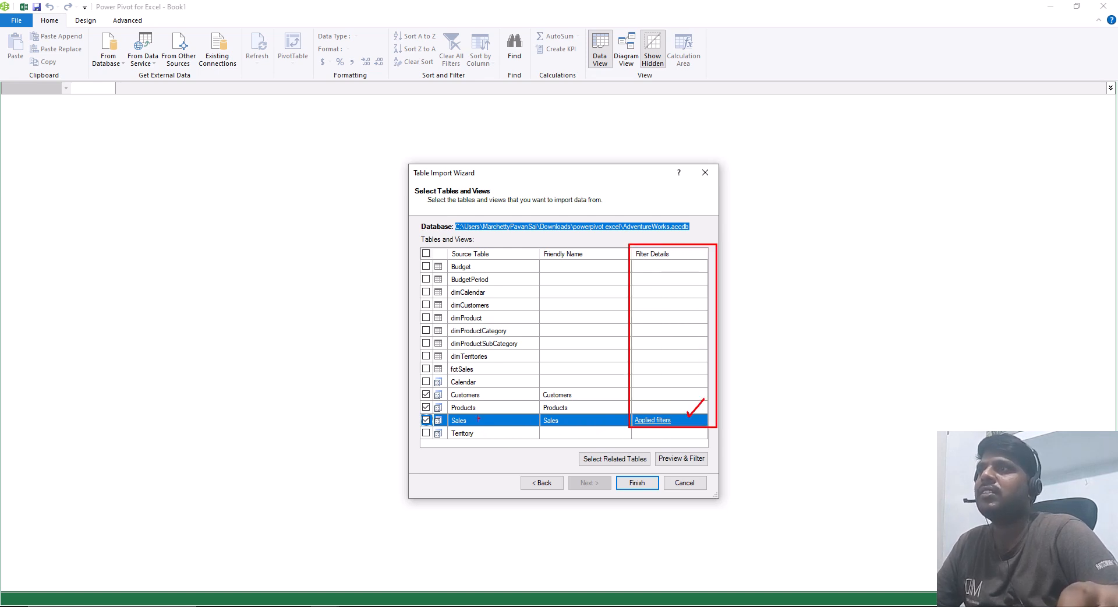
pyautogui.press('Escape')
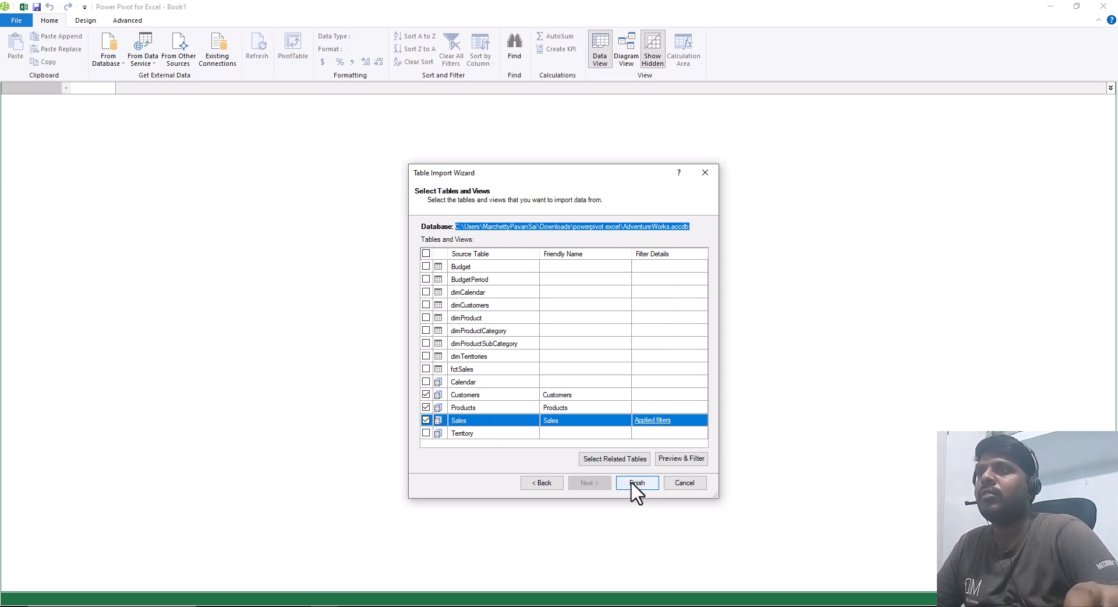
# Step: Run the import of the selected views into the data model and close the import wizard
pyautogui.click(632, 484)
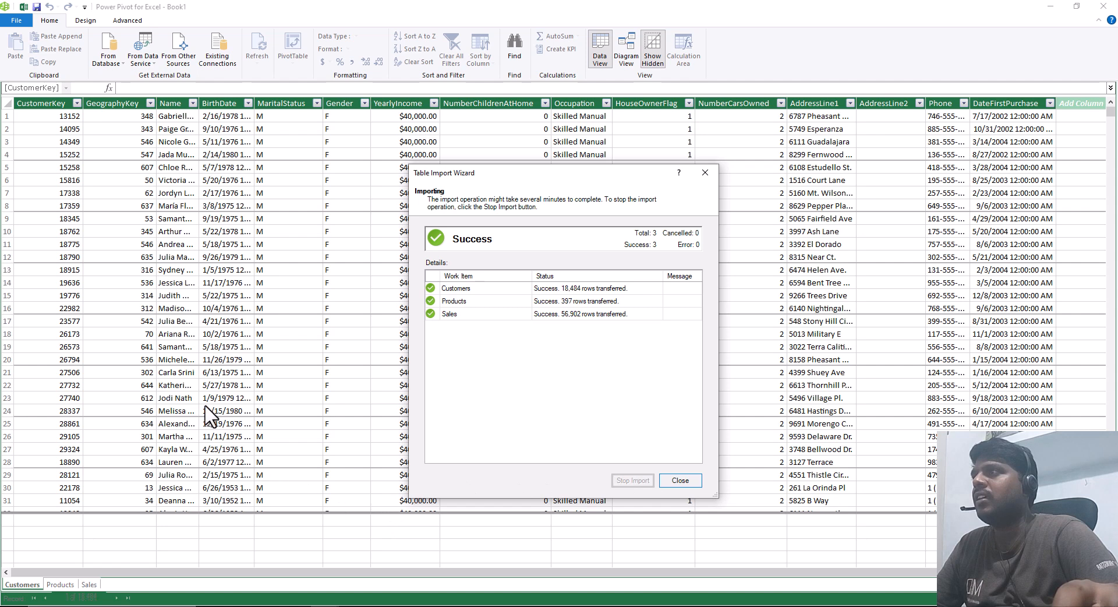
pyautogui.click(684, 481)
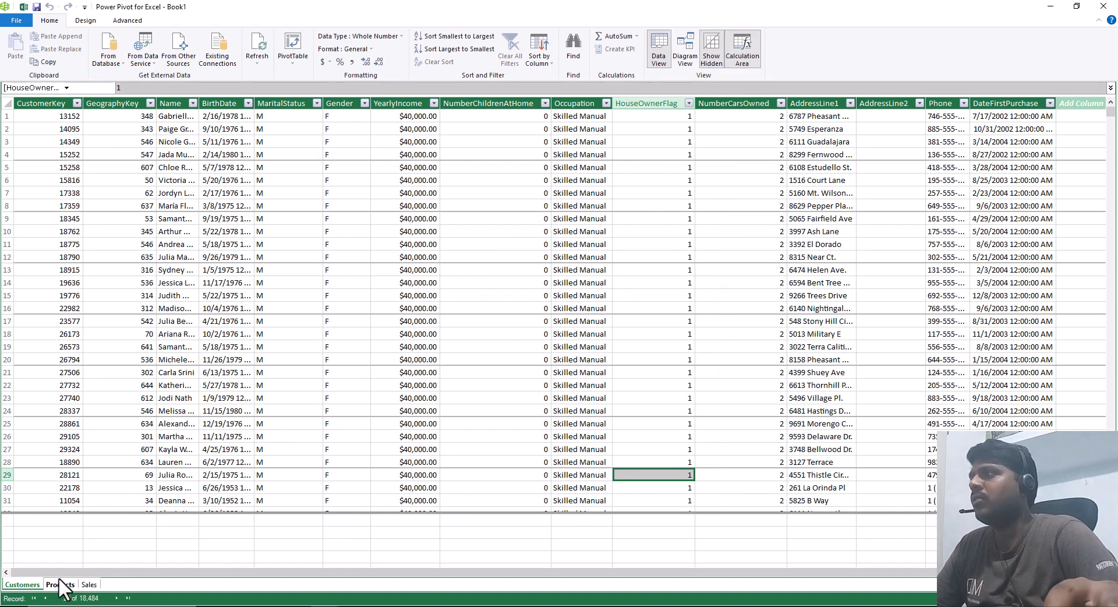
pyautogui.moveTo(1, 564); pyautogui.dragTo(127, 598)
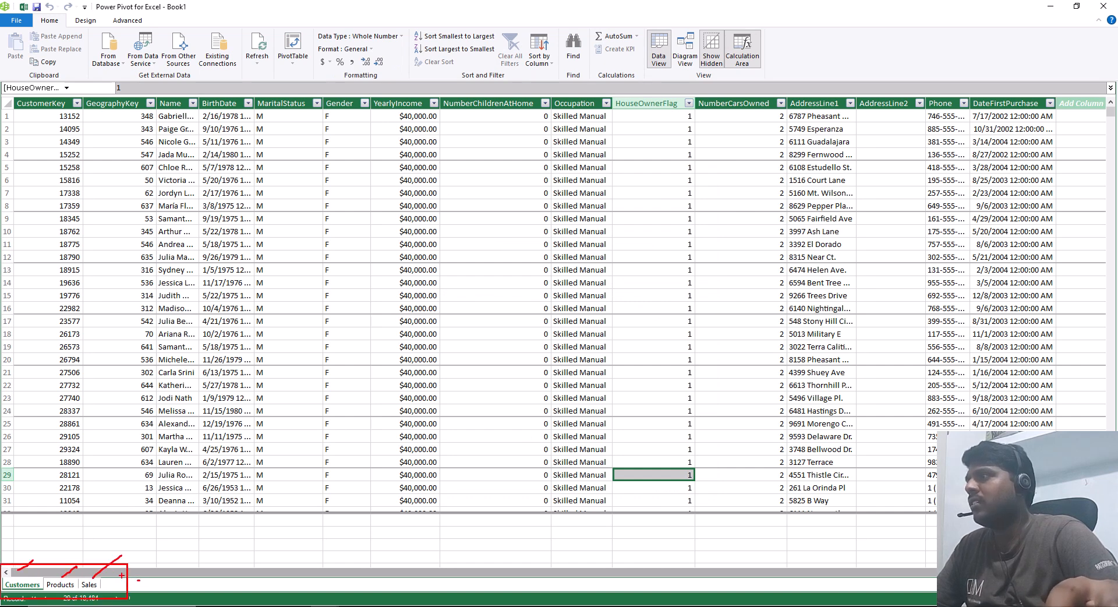
pyautogui.press('Escape')
# Step: Inspect the imported Sales table's last columns and the values offered by the RegionMonthID filter
pyautogui.click(88, 585)
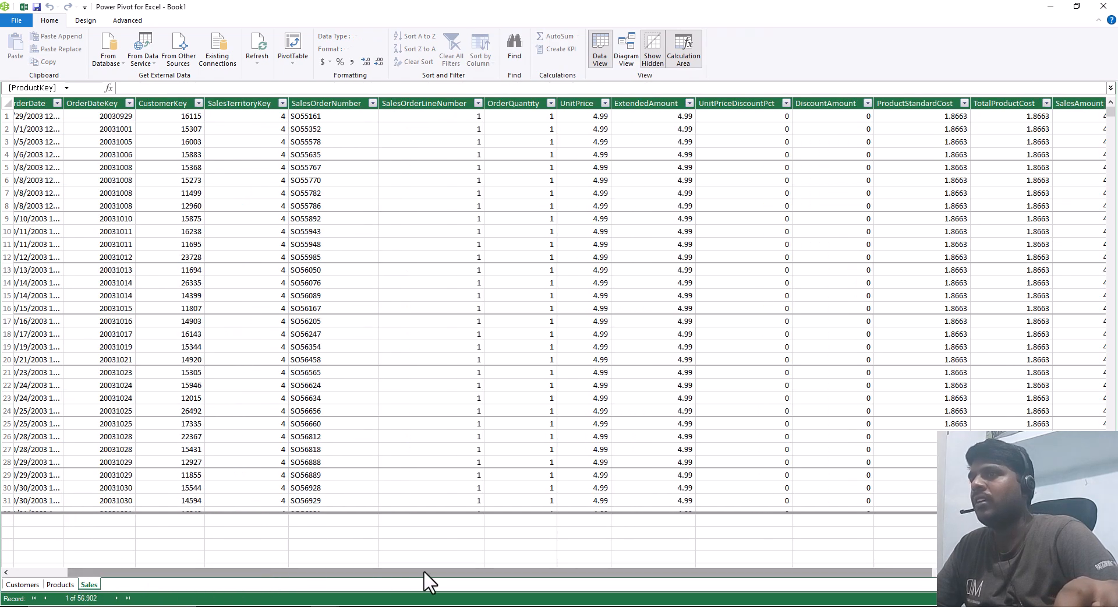
pyautogui.moveTo(429, 574); pyautogui.dragTo(709, 574)
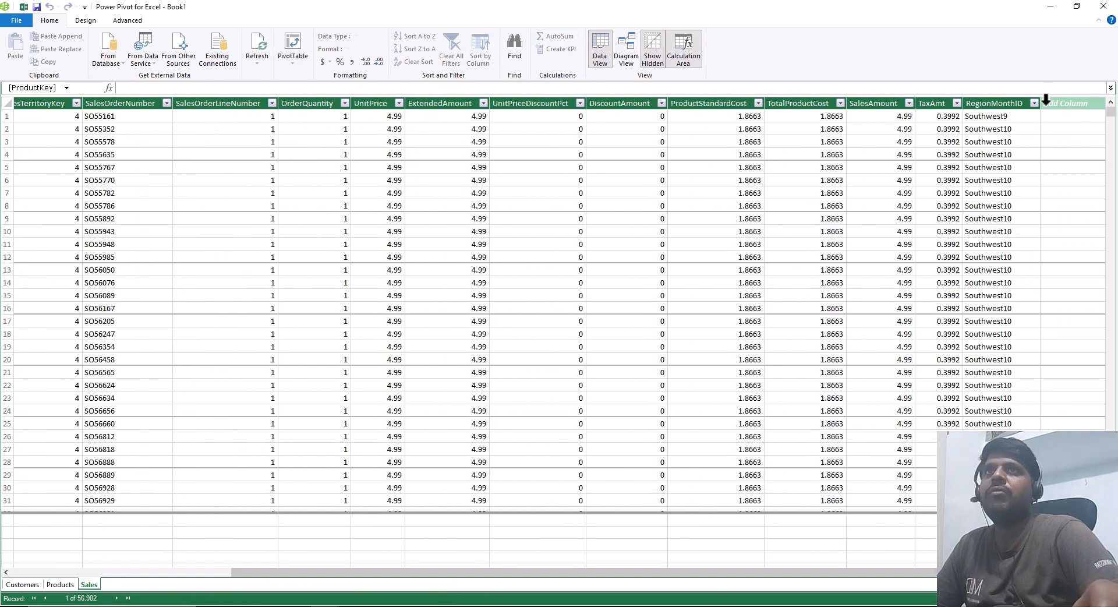
pyautogui.click(1035, 104)
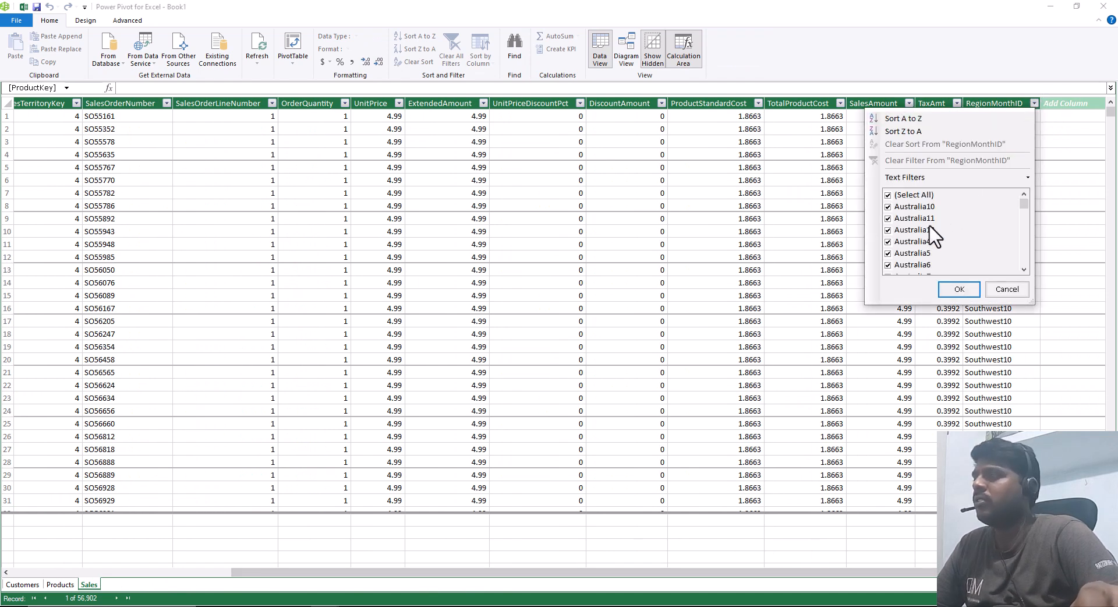
pyautogui.moveTo(878, 183)
pyautogui.mouseDown()
pyautogui.moveTo(942, 226)
pyautogui.moveTo(949, 244)
pyautogui.mouseUp()
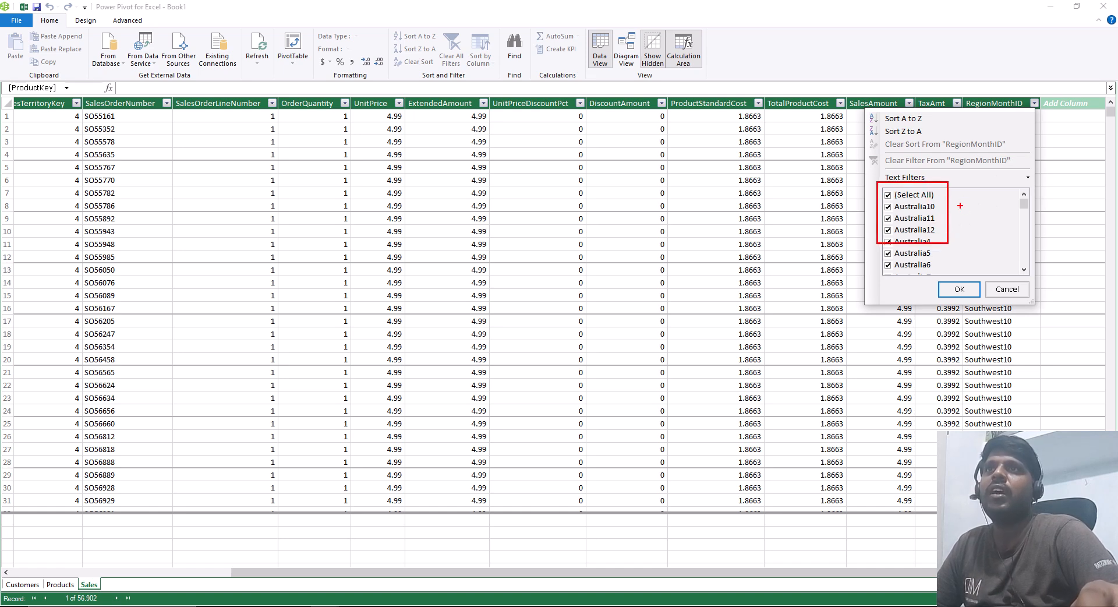
pyautogui.click(978, 285)
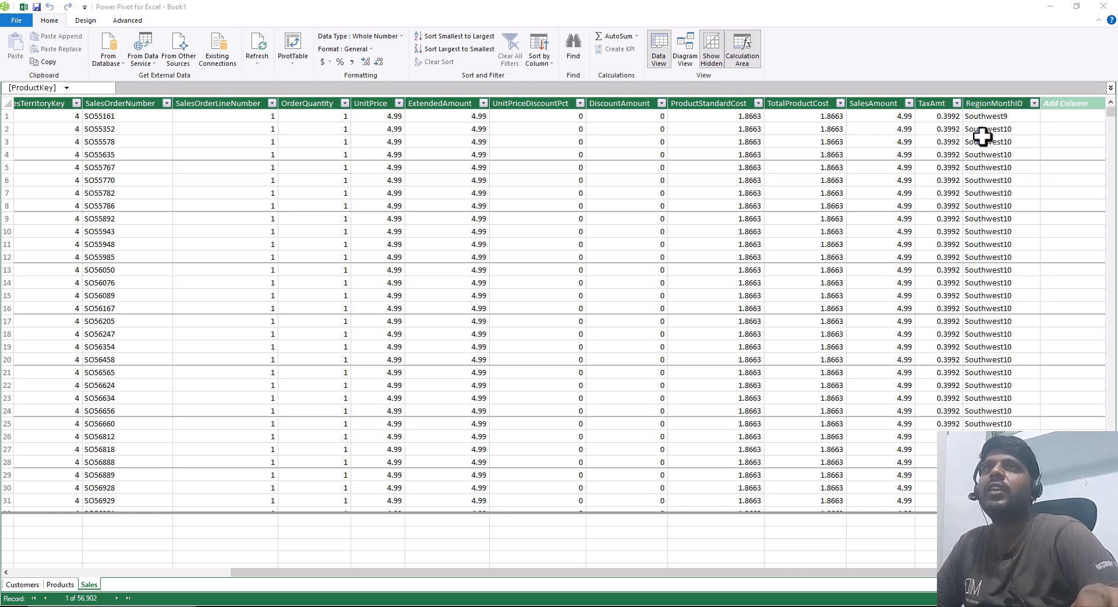
pyautogui.moveTo(950, 92)
pyautogui.mouseDown()
pyautogui.moveTo(990, 352)
pyautogui.moveTo(984, 395)
pyautogui.mouseUp()
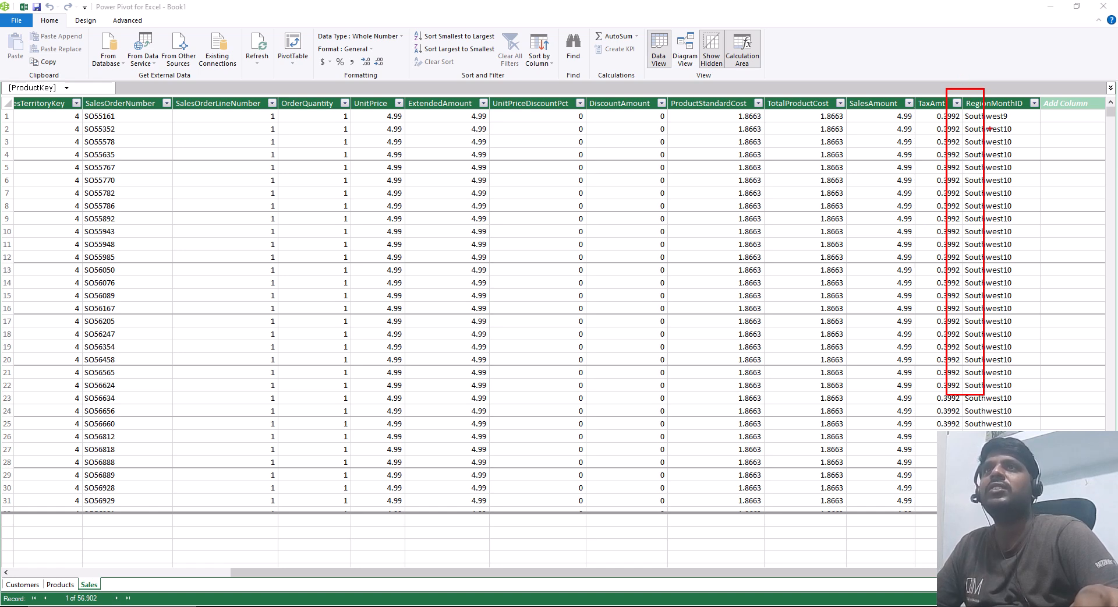
pyautogui.press('Escape')
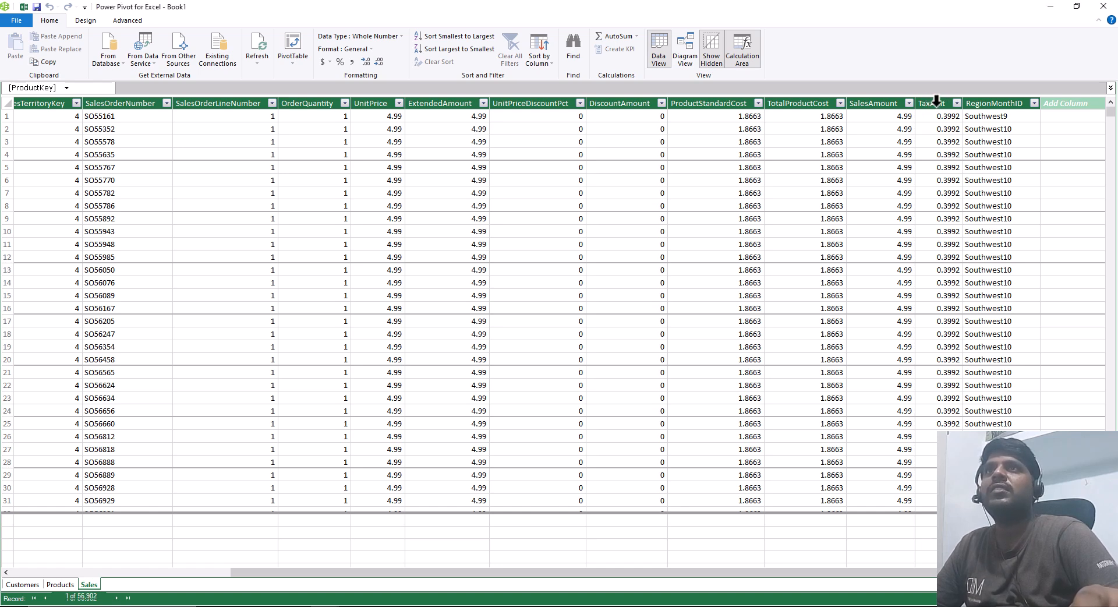
# Step: Delete the TaxAmt column from the Sales table and confirm the deletion
pyautogui.click(936, 101)
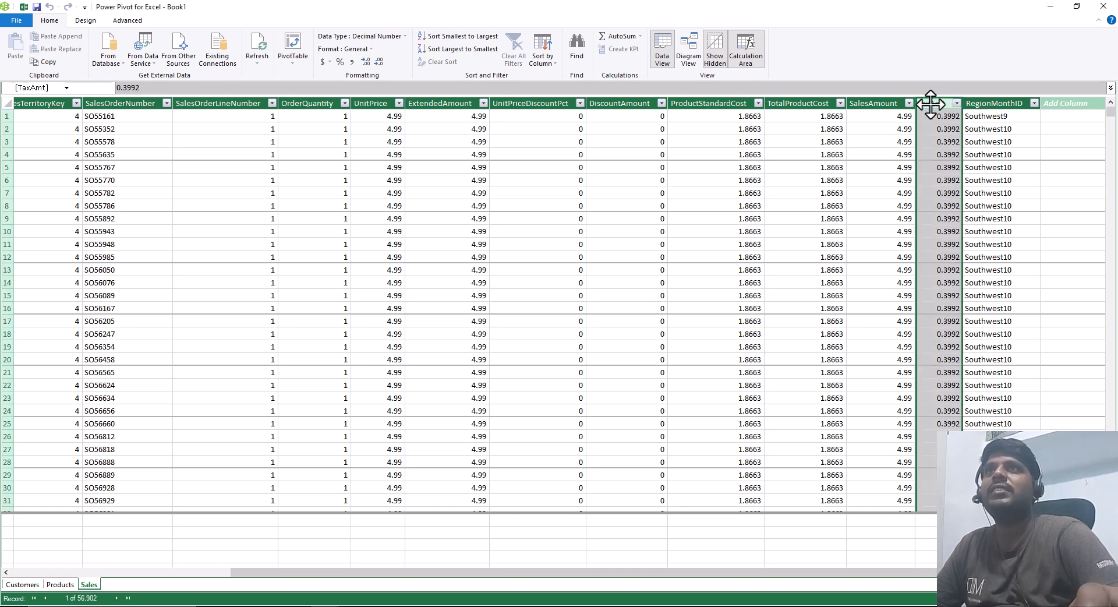
pyautogui.rightClick(931, 104)
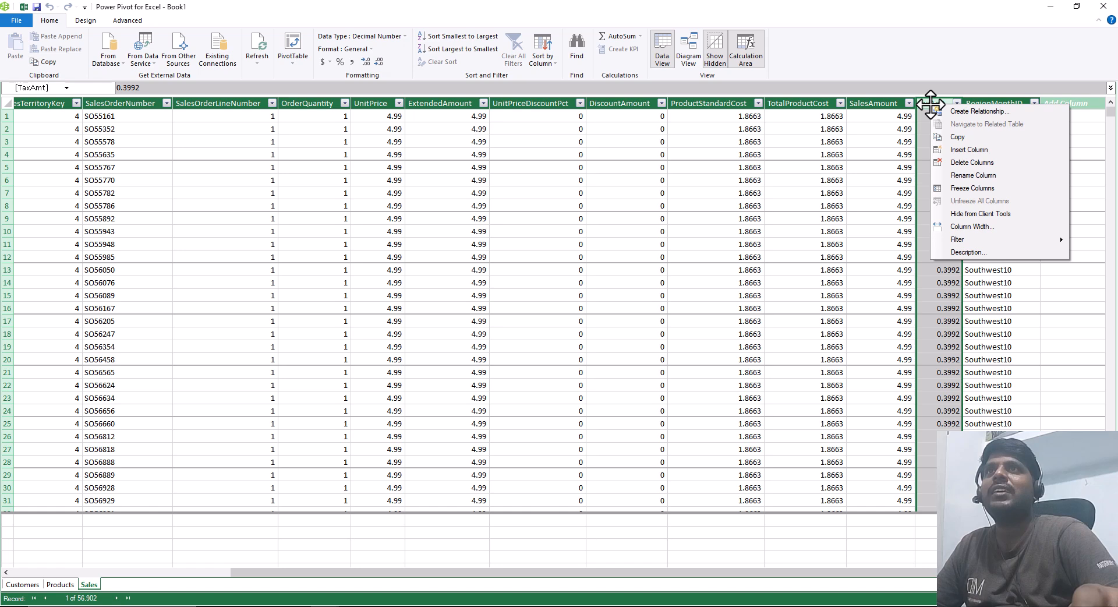
pyautogui.click(966, 163)
pyautogui.click(527, 318)
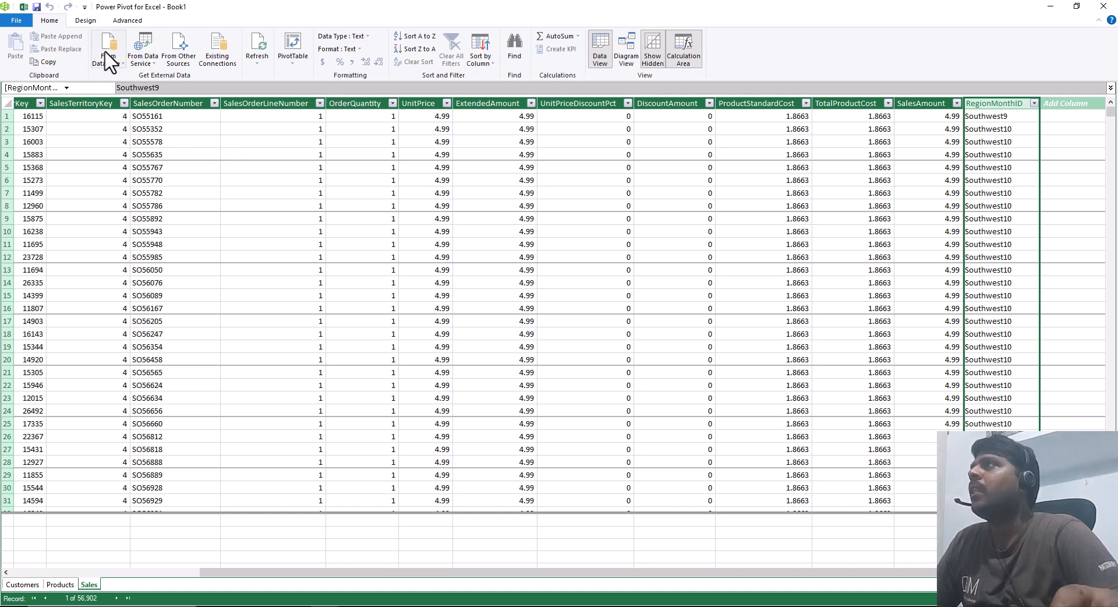
# Step: Review the Sales table's properties, including its SQL statement and editor mode, and close them without saving
pyautogui.click(82, 20)
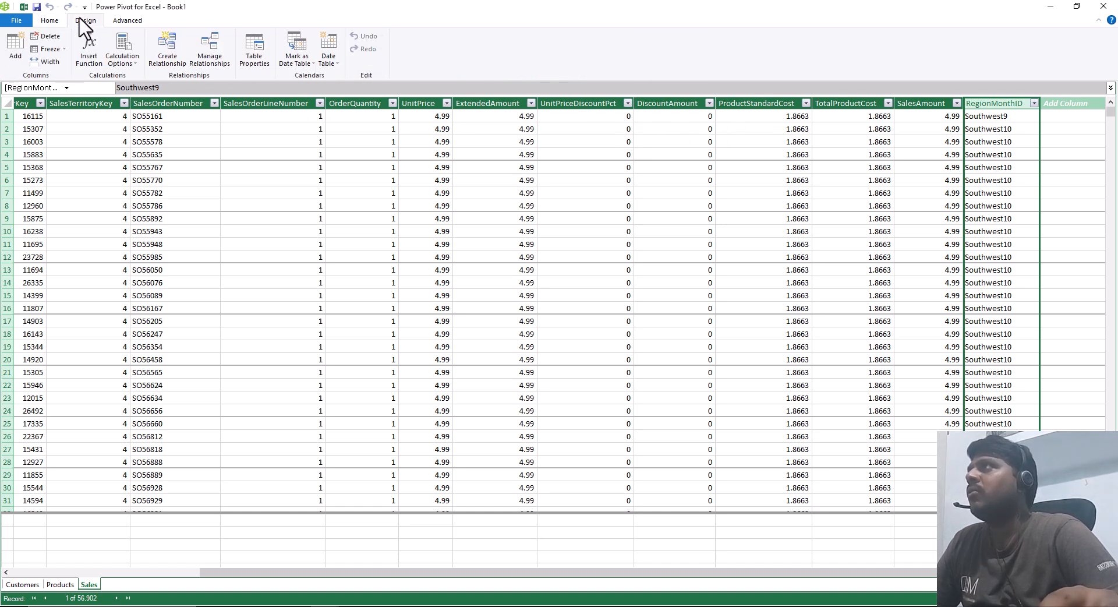
pyautogui.click(256, 57)
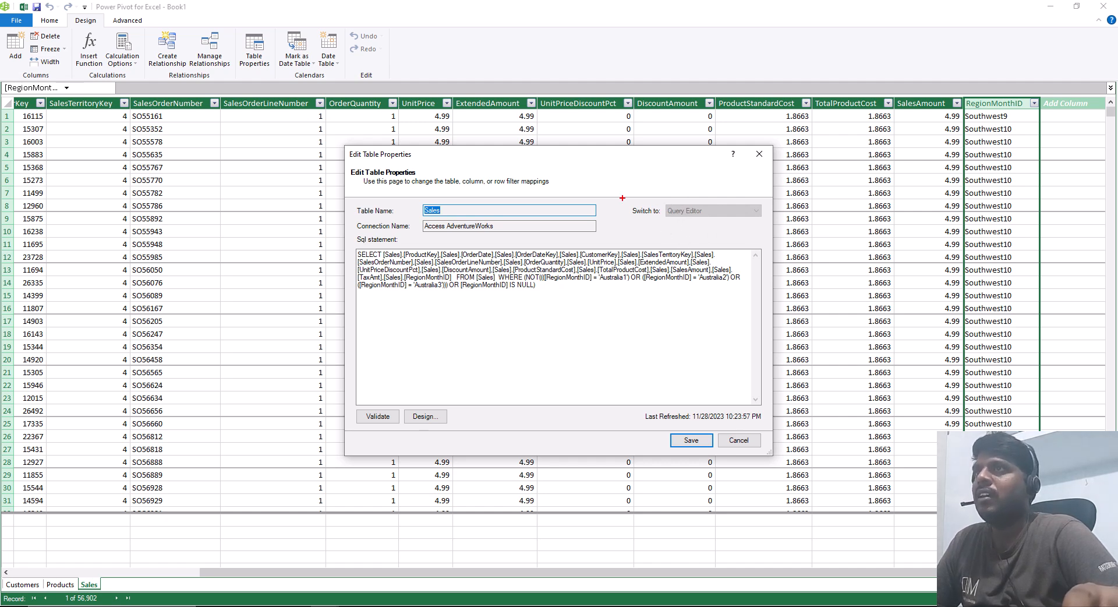
pyautogui.moveTo(620, 196); pyautogui.dragTo(774, 231)
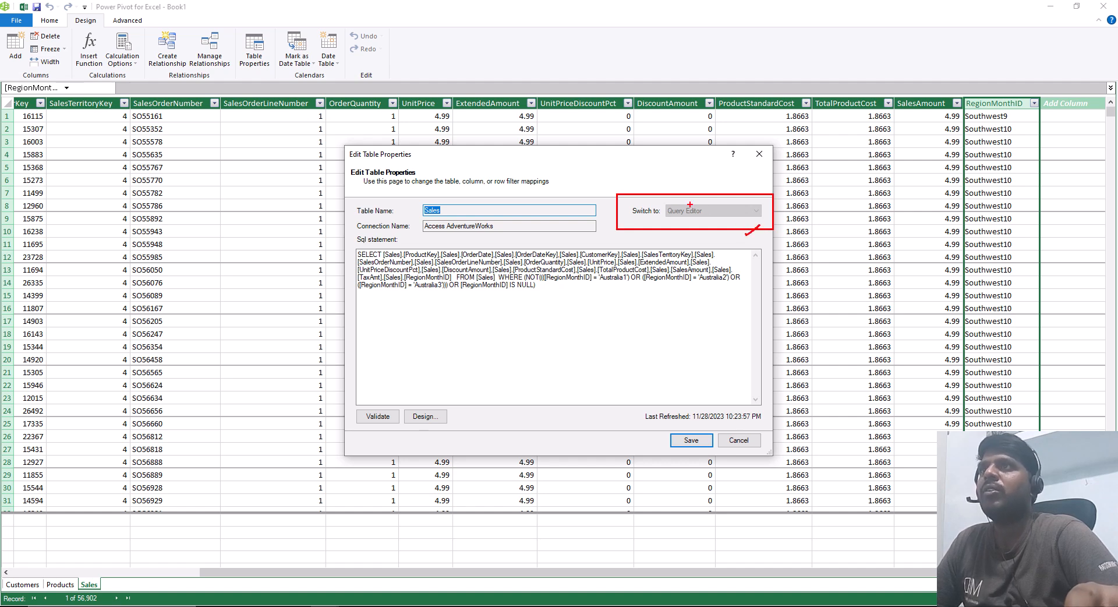
pyautogui.press('Escape')
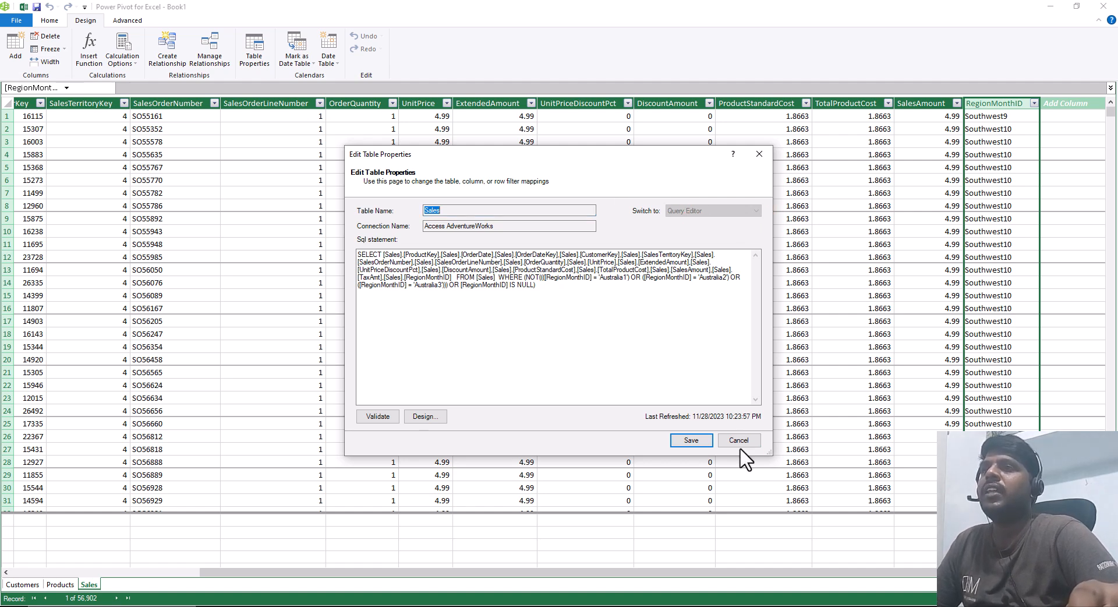
pyautogui.click(739, 442)
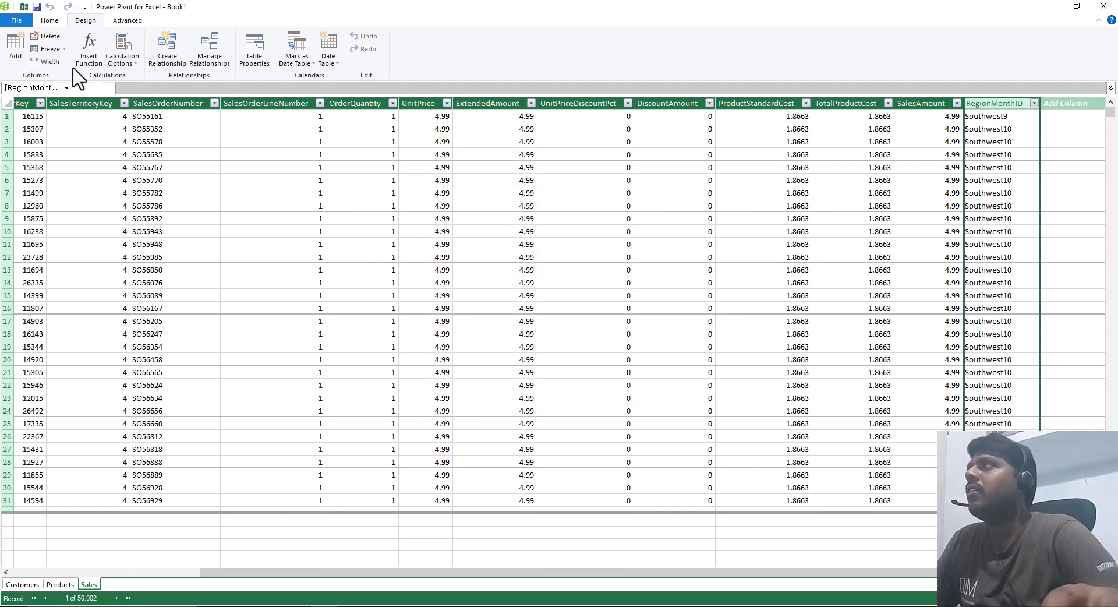
pyautogui.click(59, 17)
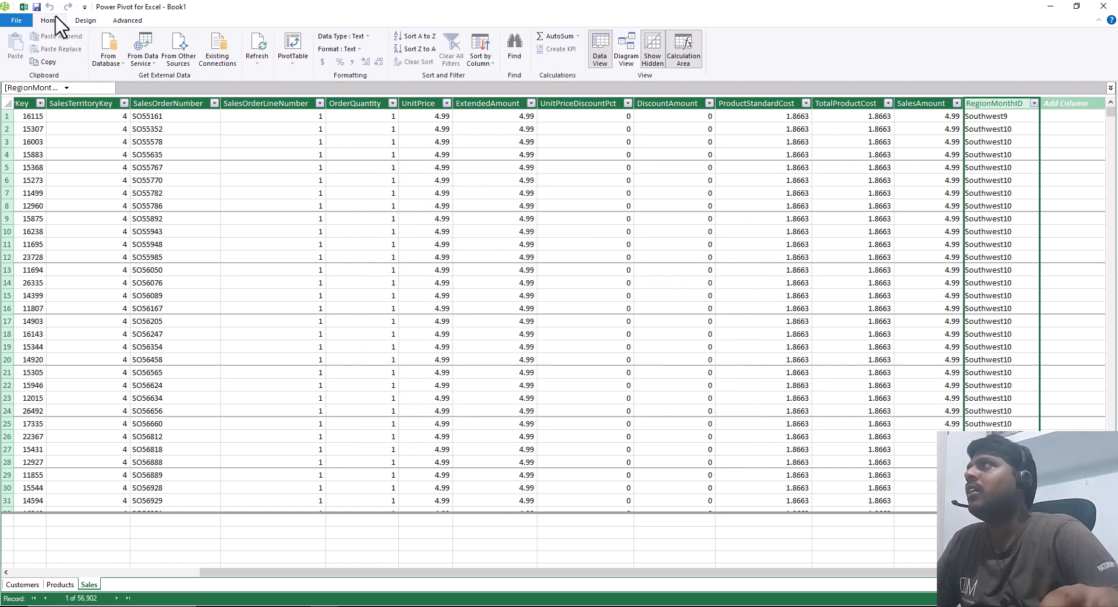
# Step: Import the unfiltered Sales view again through the existing Access AdventureWorks connection as Sales1 and close the import wizard
pyautogui.click(224, 61)
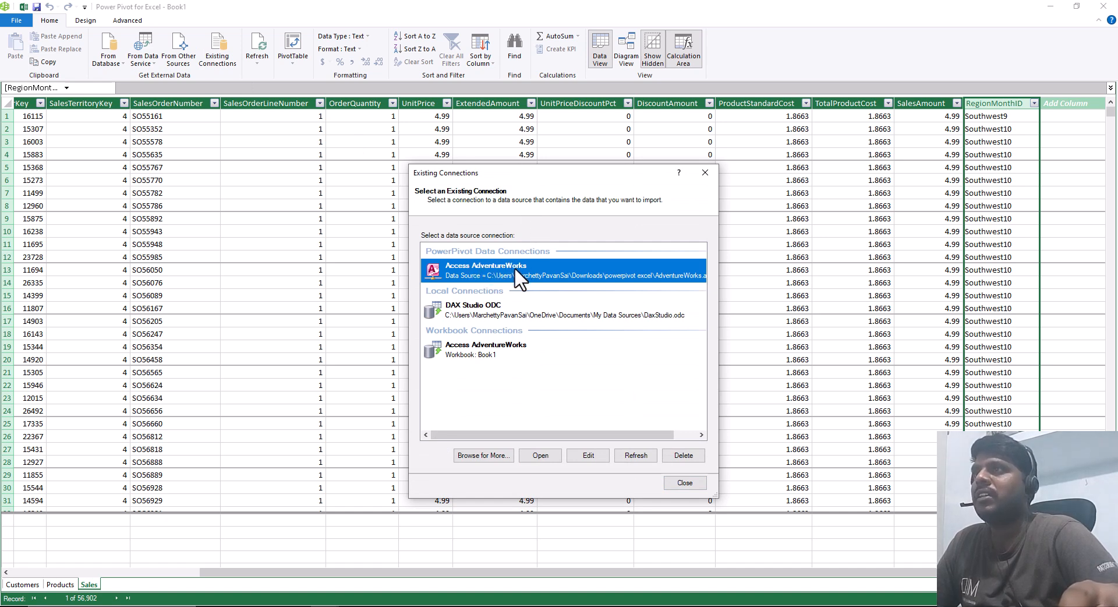
pyautogui.click(540, 456)
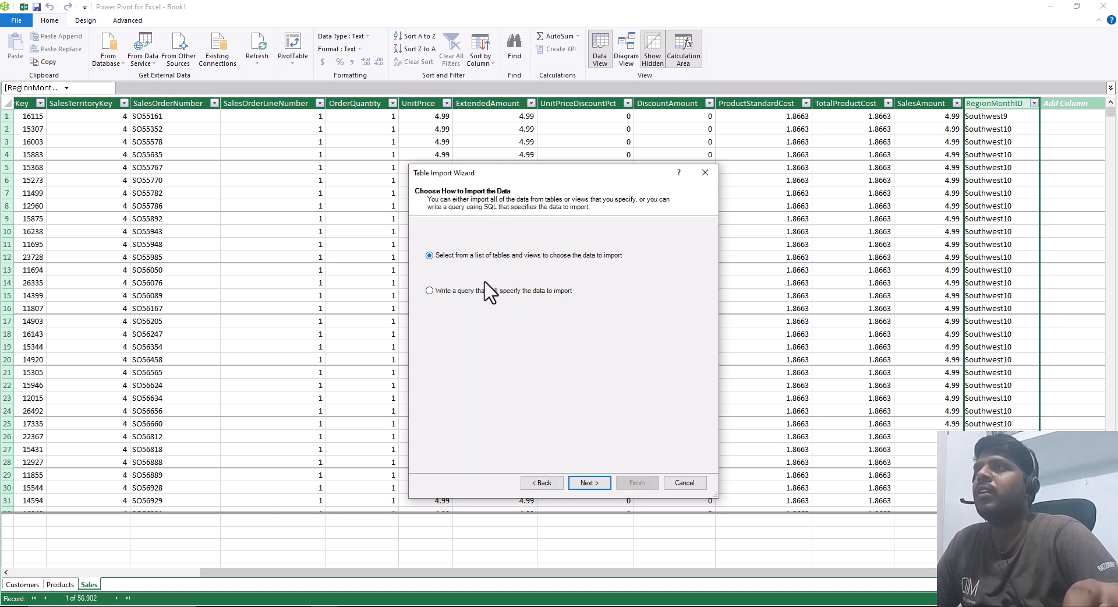
pyautogui.click(590, 484)
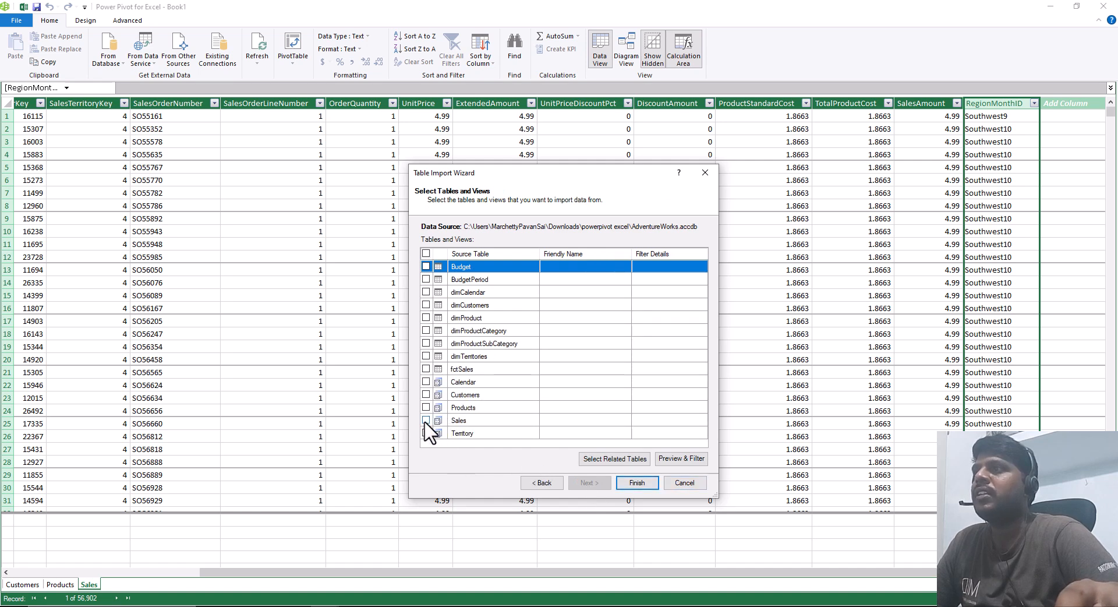
pyautogui.click(426, 421)
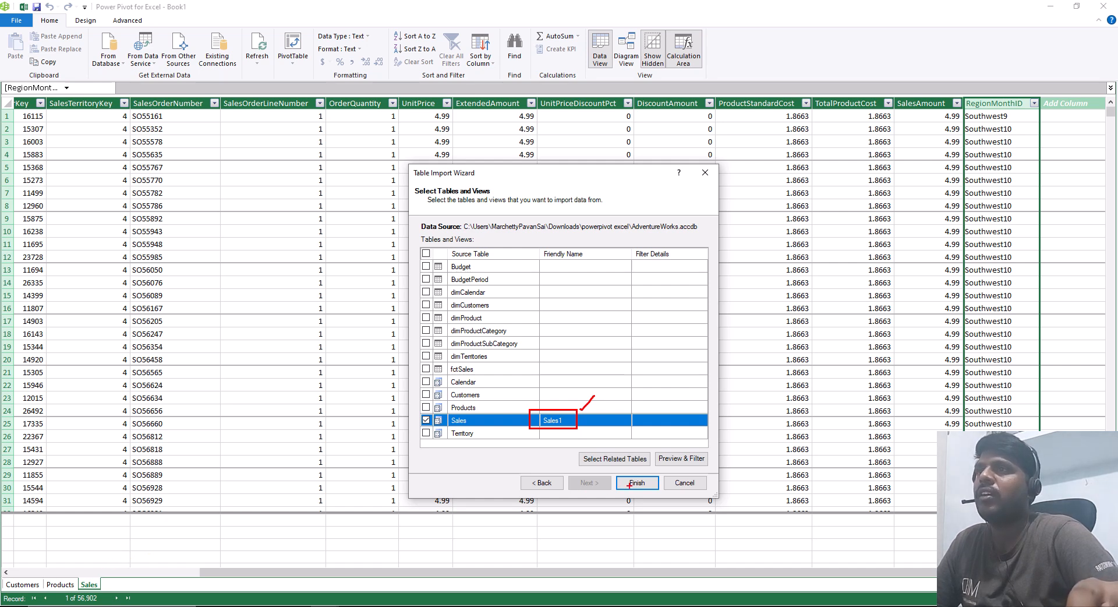
pyautogui.press('Escape')
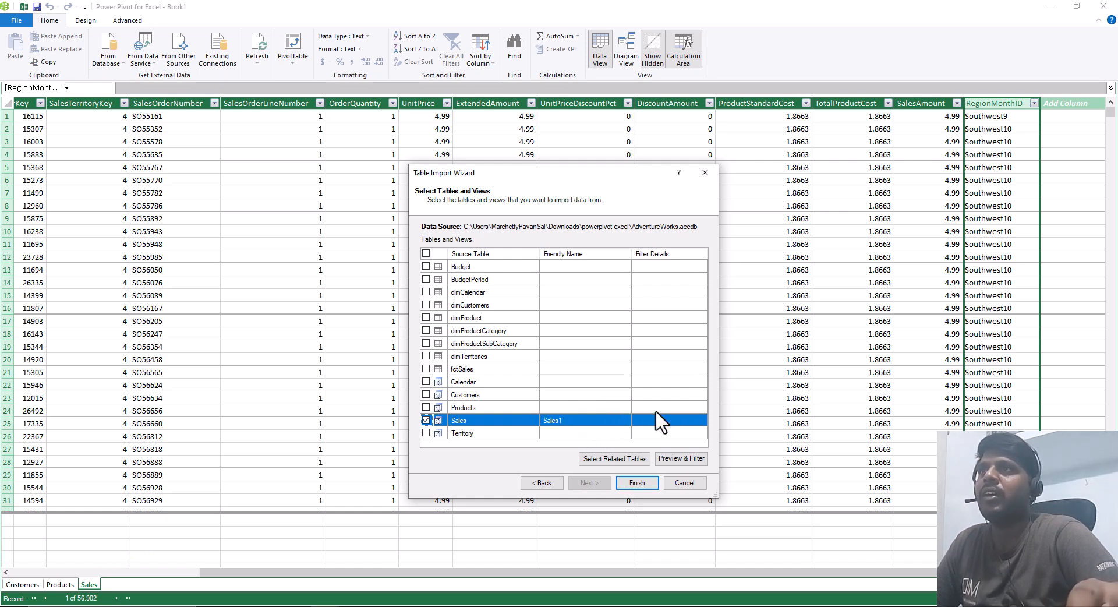
pyautogui.click(635, 481)
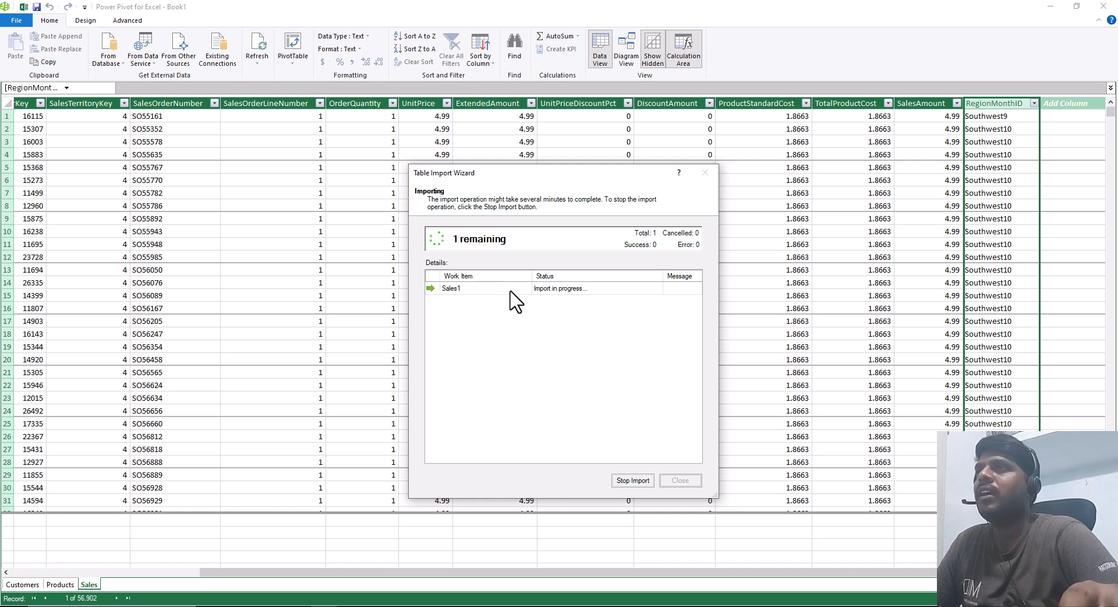
pyautogui.click(680, 481)
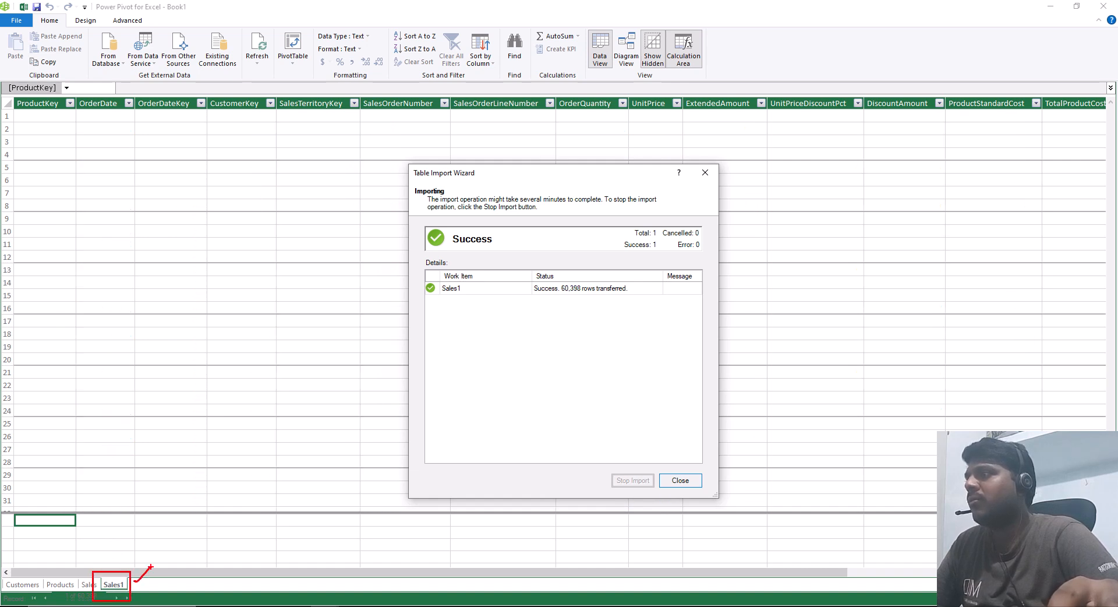
pyautogui.press('Escape')
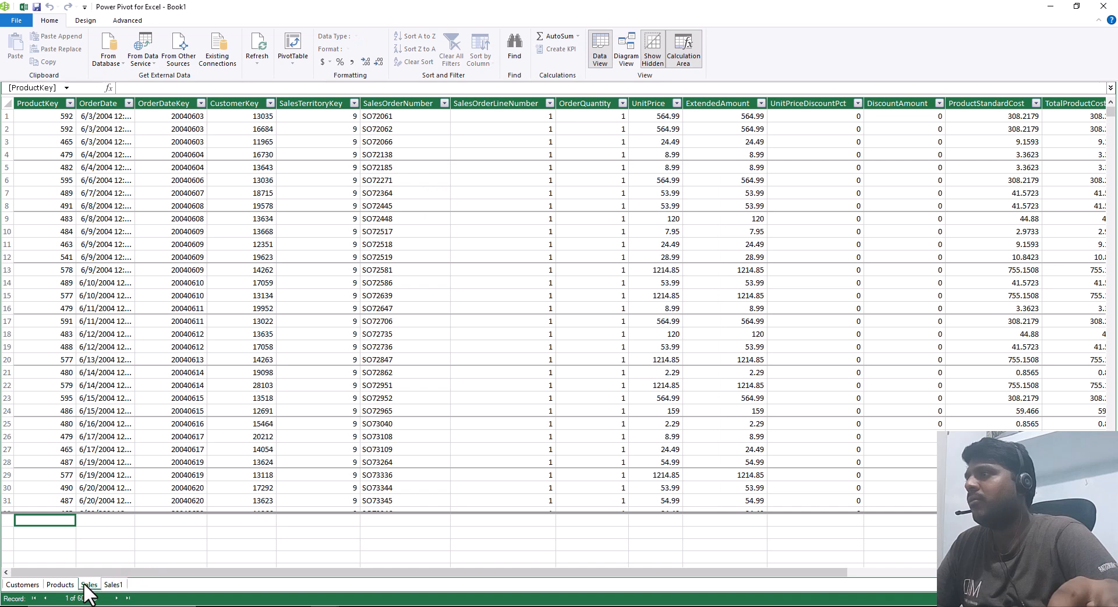
# Step: Delete the original Sales table from the data model and confirm the permanent deletion
pyautogui.click(86, 585)
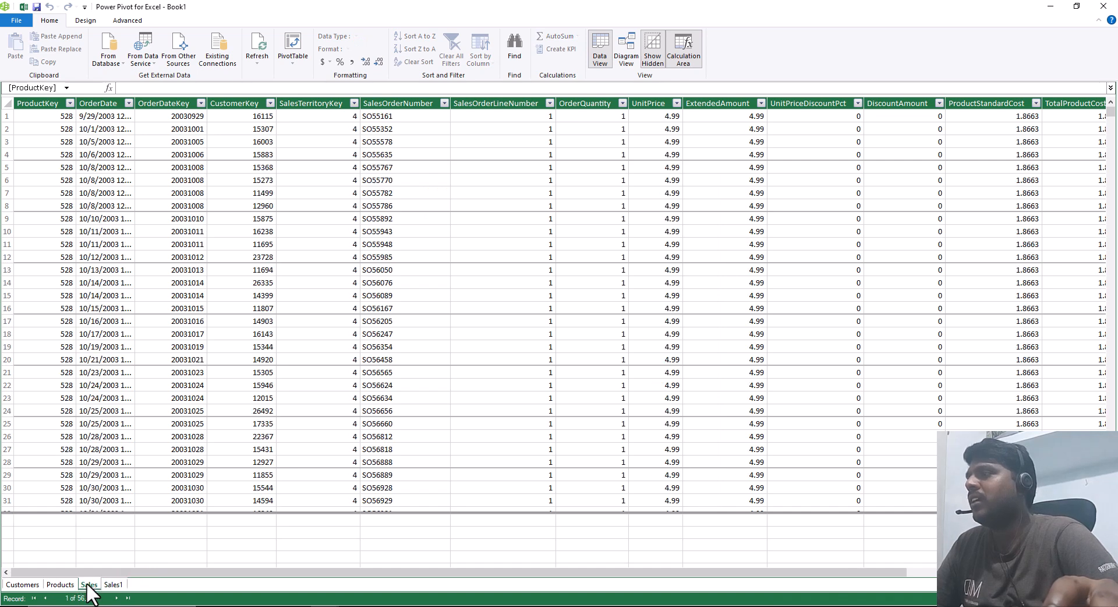
pyautogui.rightClick(87, 585)
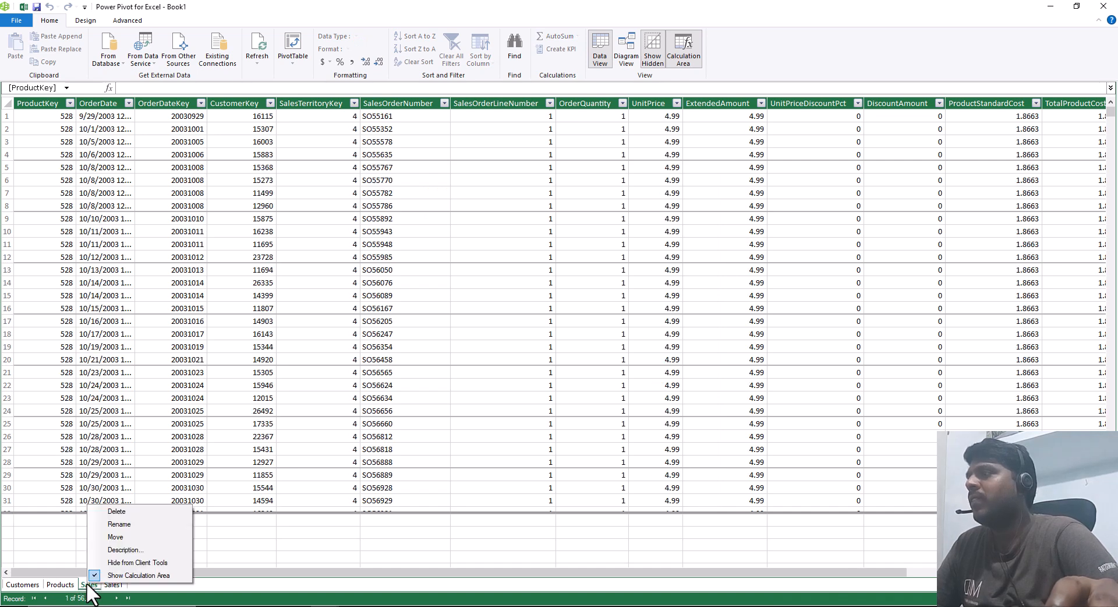
pyautogui.click(116, 511)
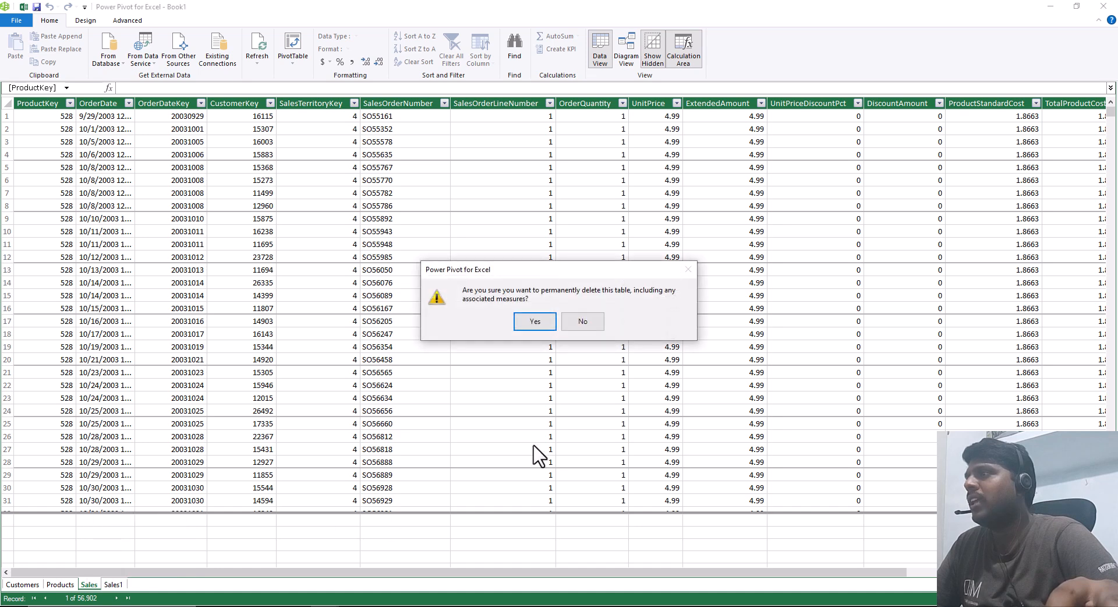
pyautogui.click(534, 324)
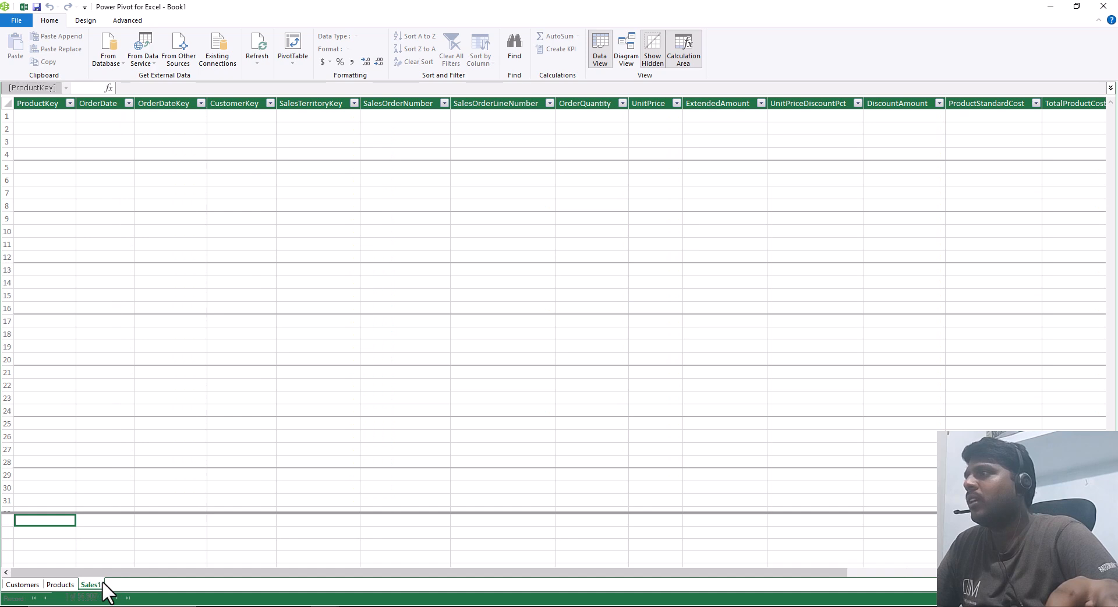
# Step: Rename the Sales1 table as Sales
pyautogui.doubleClick(98, 585)
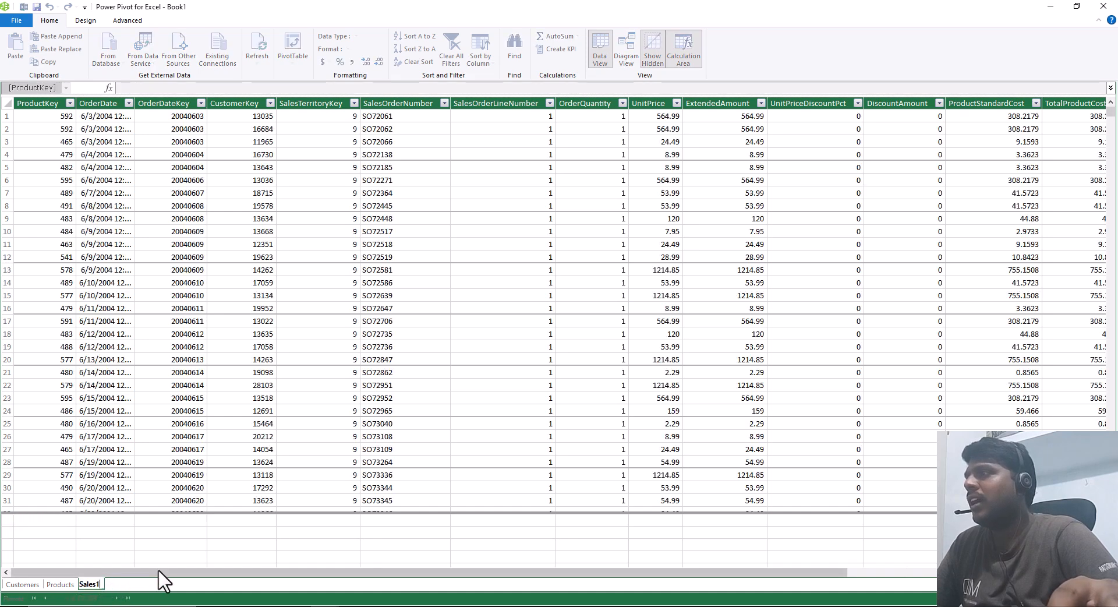
pyautogui.press('BackSpace')
pyautogui.press('Return')
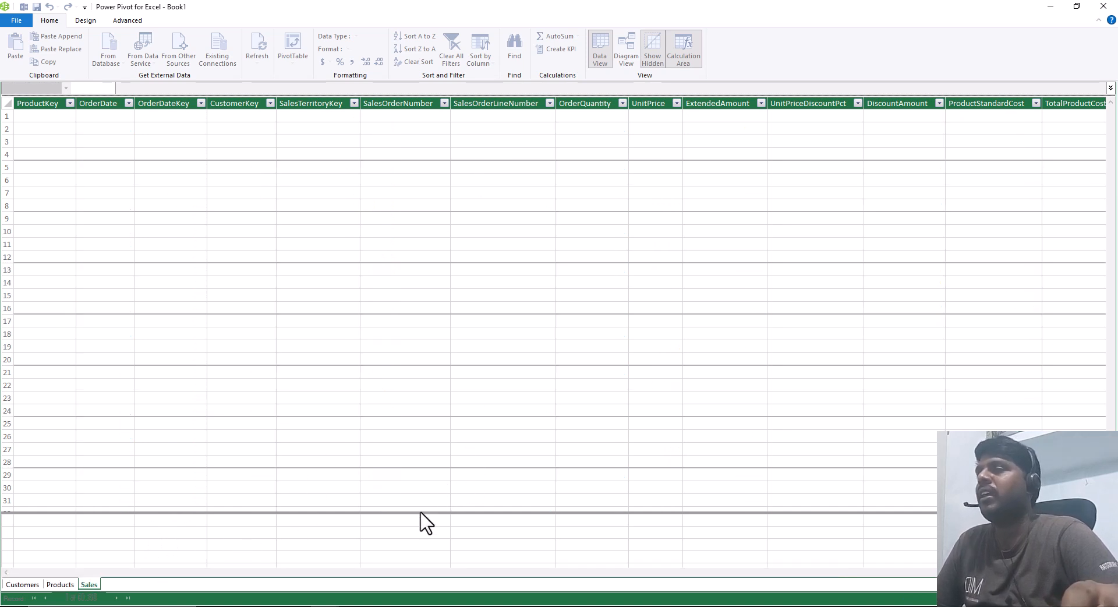
# Step: Inspect the new Sales table's last columns and the values offered by the RegionMonthID filter
pyautogui.moveTo(184, 574); pyautogui.dragTo(499, 594)
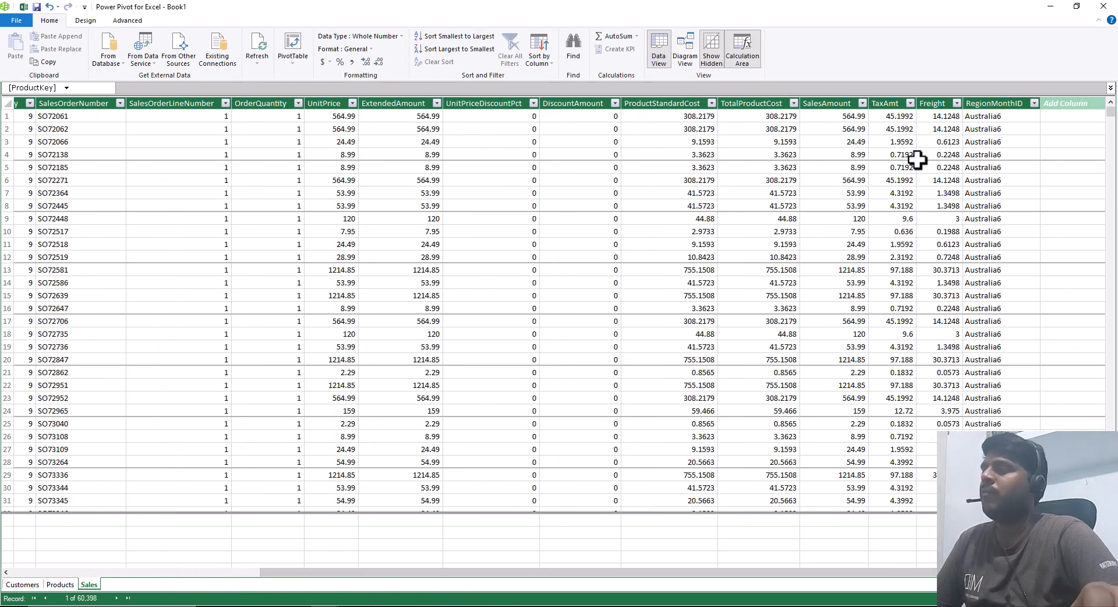
pyautogui.moveTo(905, 86)
pyautogui.mouseDown()
pyautogui.moveTo(968, 169)
pyautogui.moveTo(968, 459)
pyautogui.mouseUp()
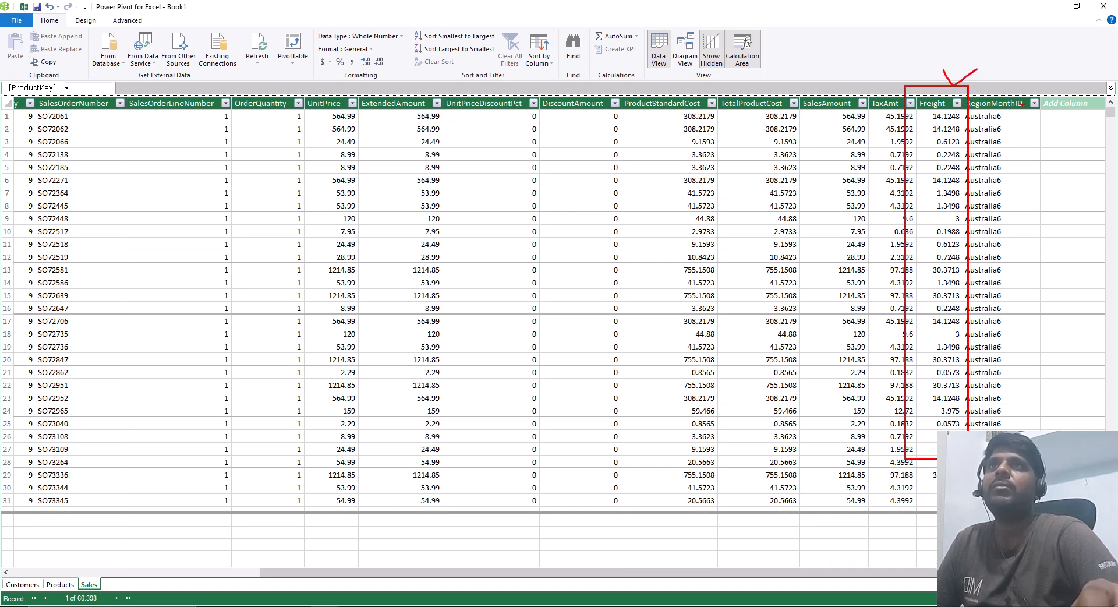
pyautogui.press('Escape')
pyautogui.click(1035, 103)
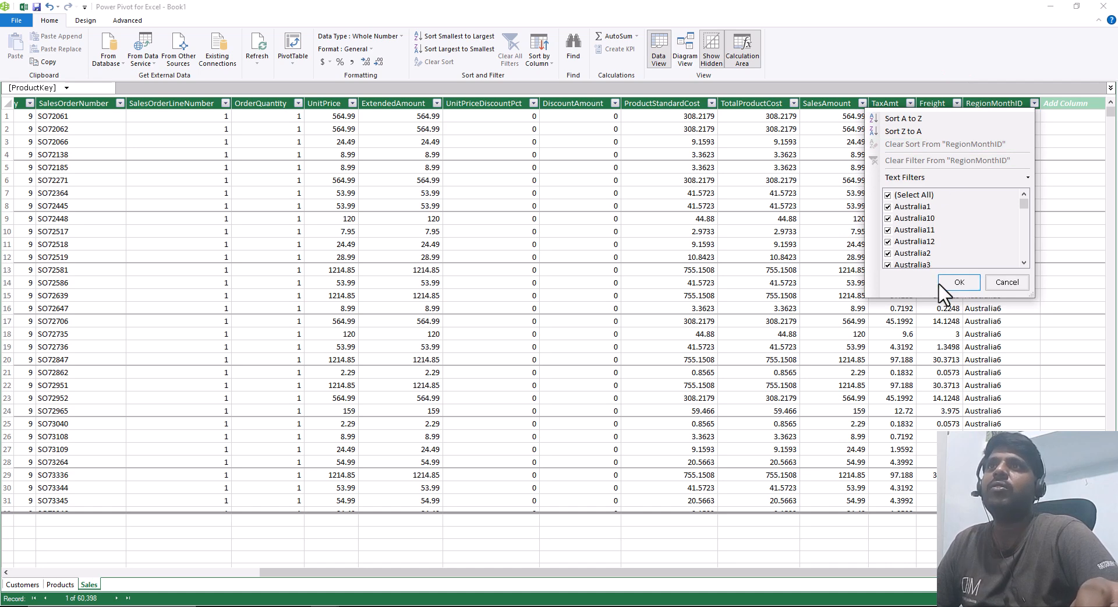
pyautogui.click(1007, 282)
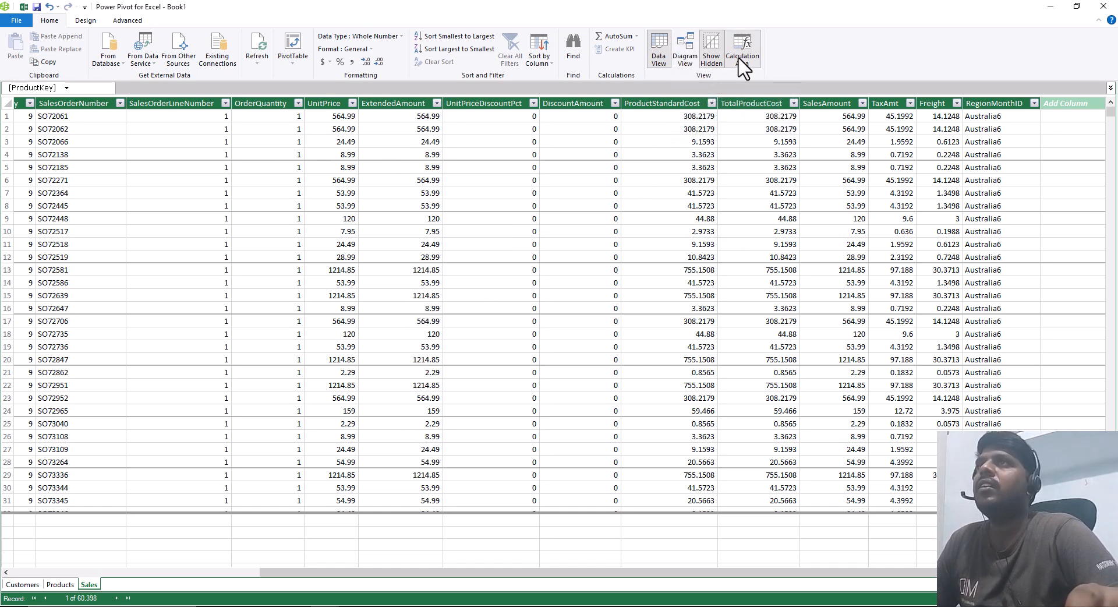
# Step: Hide the calculation area beneath the Sales table, browse the rows, and show the calculation area again
pyautogui.moveTo(720, 20); pyautogui.dragTo(772, 75)
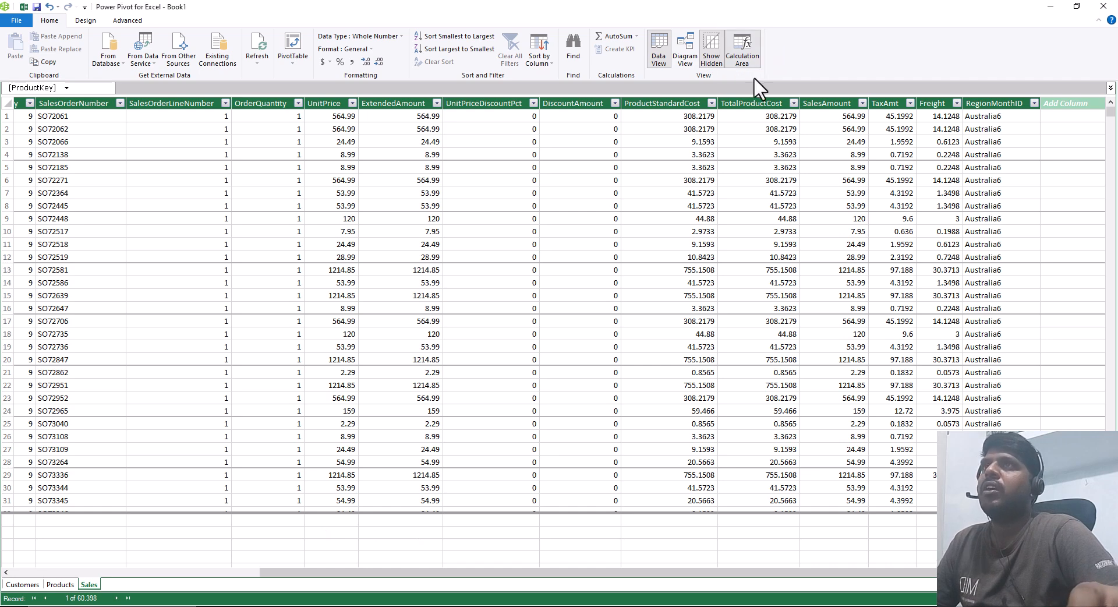
pyautogui.click(743, 49)
pyautogui.scroll(-2, 351, 504)
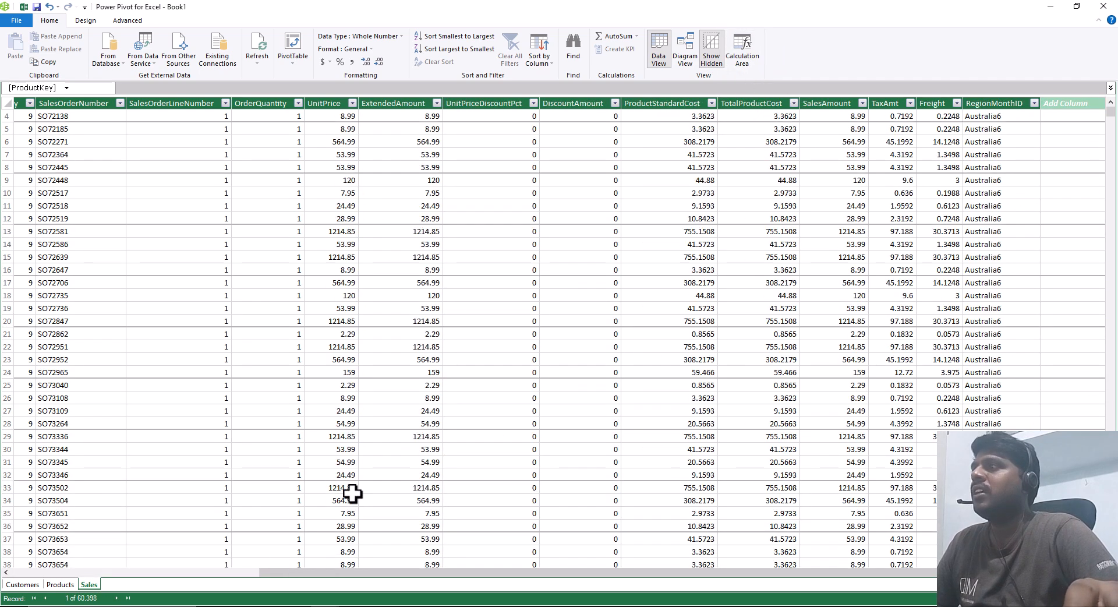
pyautogui.scroll(2, 409, 385)
pyautogui.scroll(-1, 582, 291)
pyautogui.scroll(1, 559, 294)
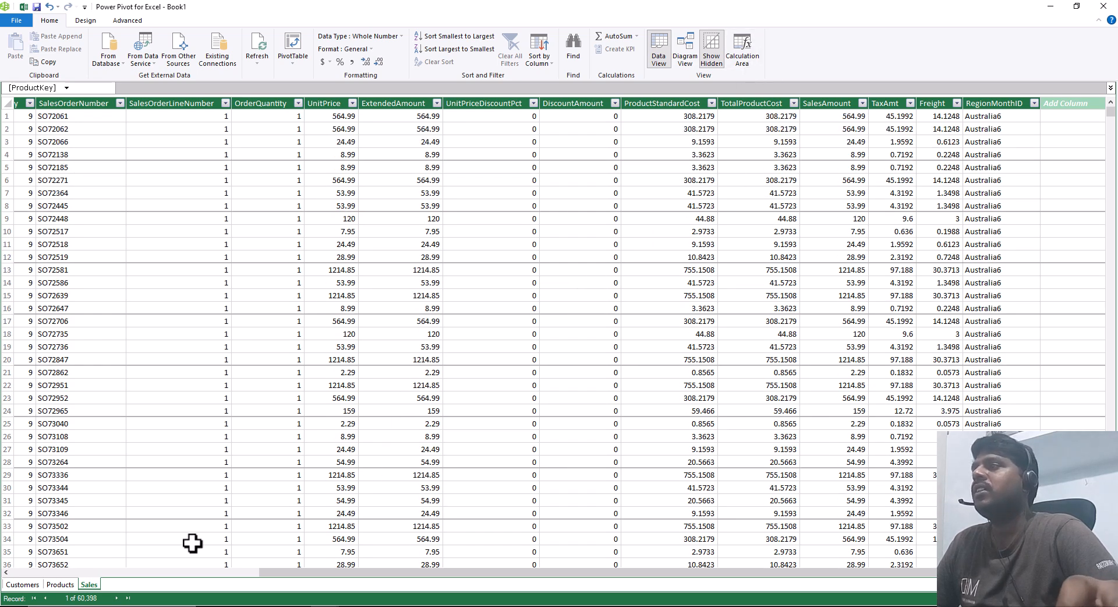
pyautogui.click(744, 52)
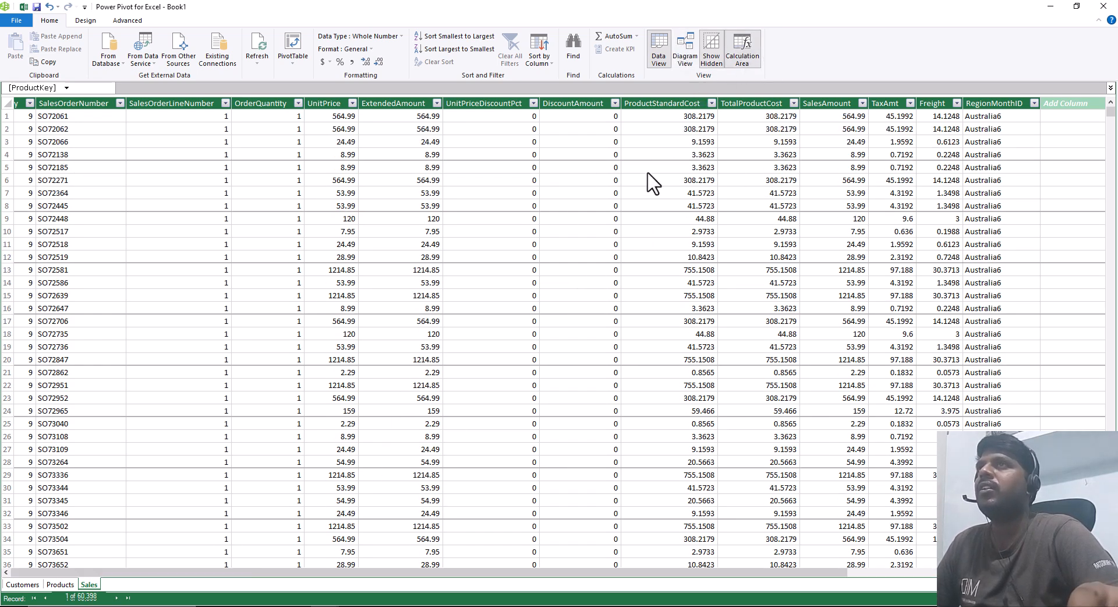
# Step: Enlarge the calculation area by moving its divider up to just below row 21 of the Sales table
pyautogui.moveTo(483, 513); pyautogui.dragTo(501, 331)
pyautogui.click(502, 333)
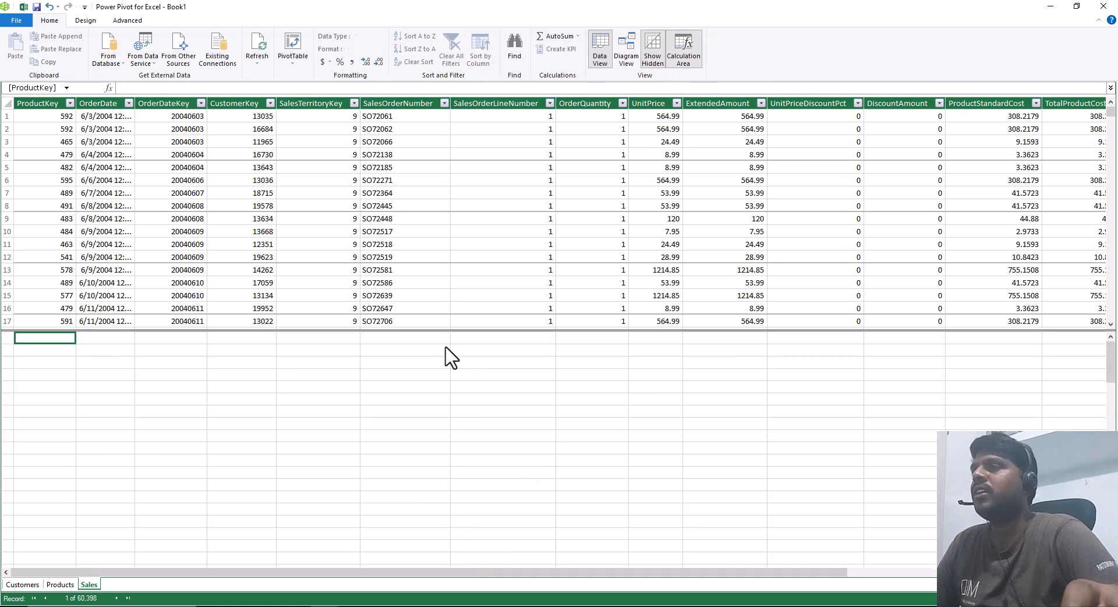
pyautogui.moveTo(524, 332); pyautogui.dragTo(506, 383)
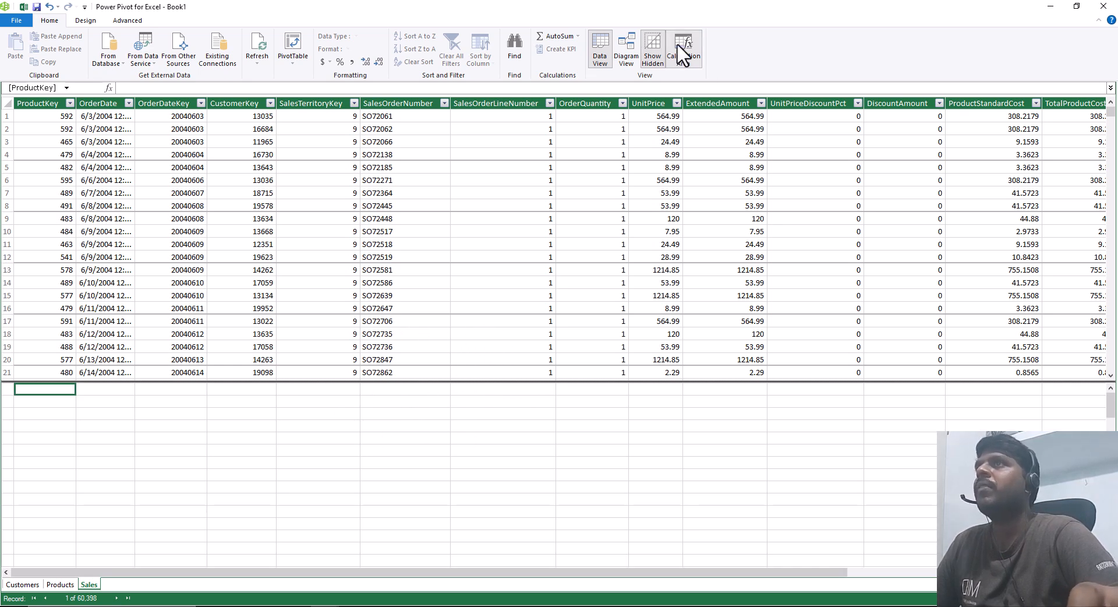
# Step: Show the data model as a diagram and lengthen the Customers, Products and Sales boxes to fit all their fields
pyautogui.click(624, 56)
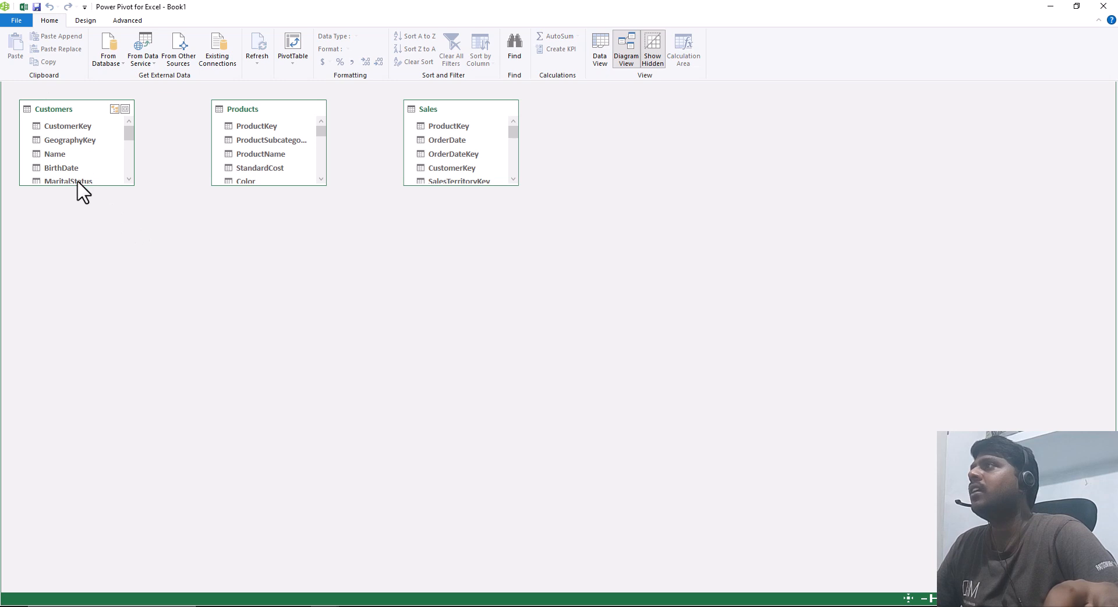
pyautogui.moveTo(77, 185); pyautogui.dragTo(75, 344)
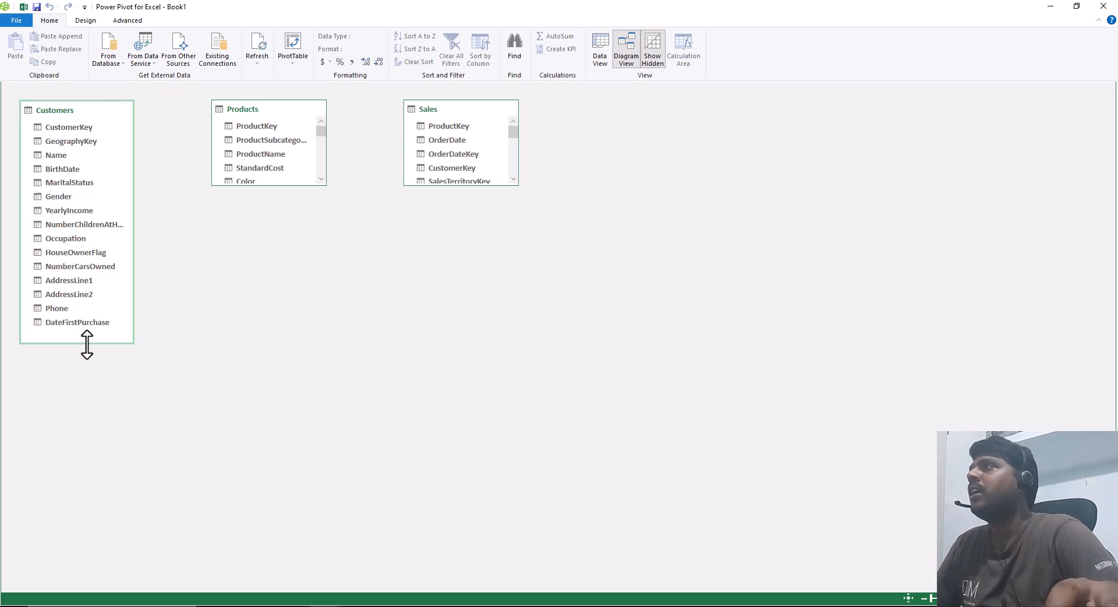
pyautogui.moveTo(263, 186); pyautogui.dragTo(261, 434)
pyautogui.moveTo(457, 187); pyautogui.dragTo(463, 520)
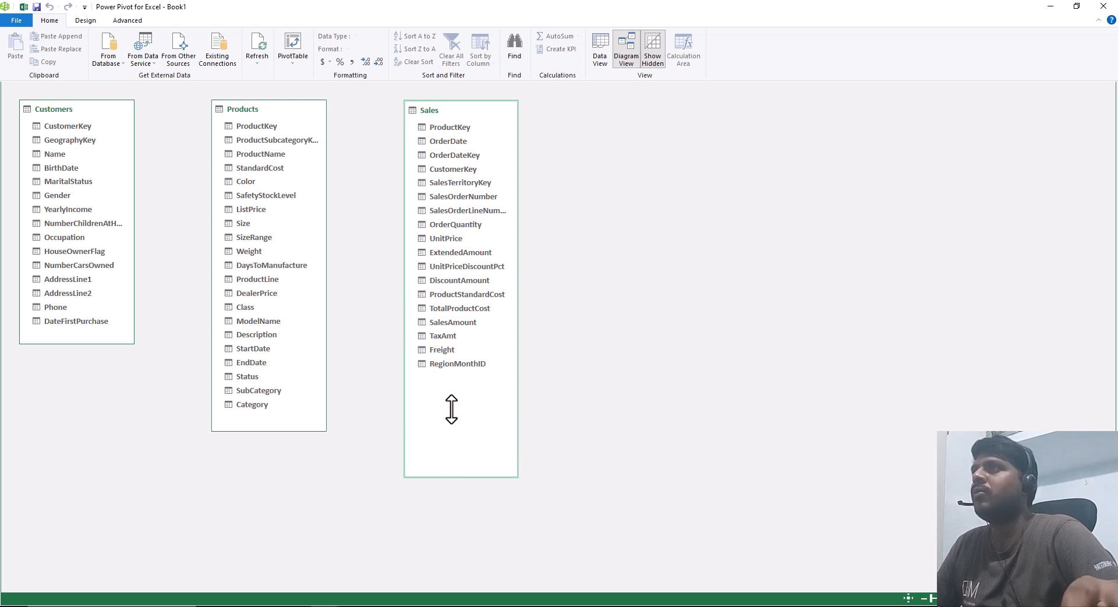
pyautogui.moveTo(459, 478); pyautogui.dragTo(459, 388)
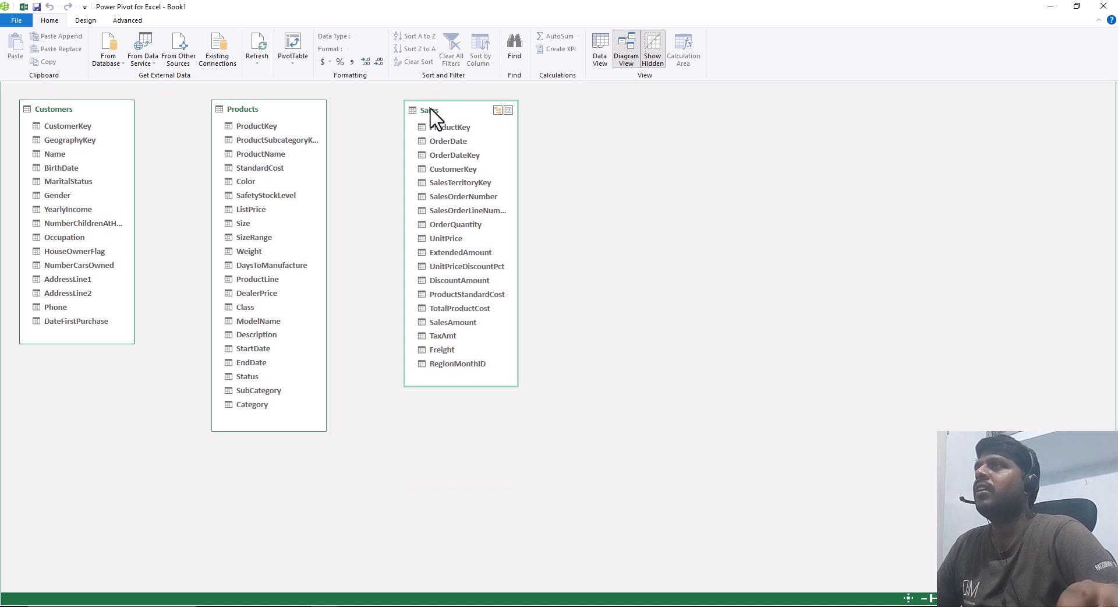
pyautogui.doubleClick(426, 109)
pyautogui.click(456, 104)
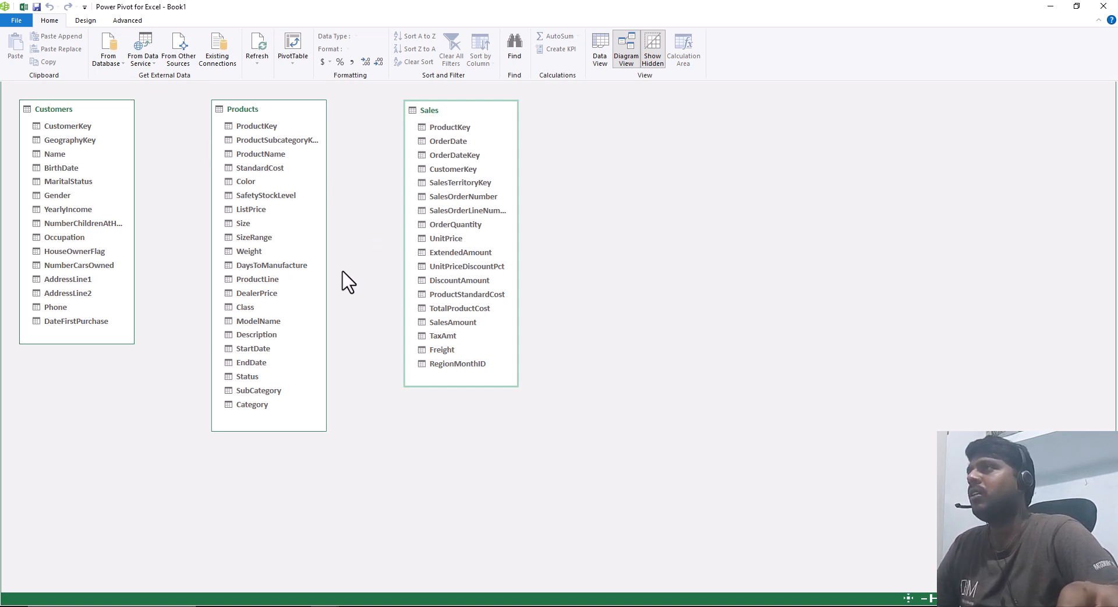
# Step: Switch to the Excel workbook and return to the Power Pivot window
pyautogui.click(23, 7)
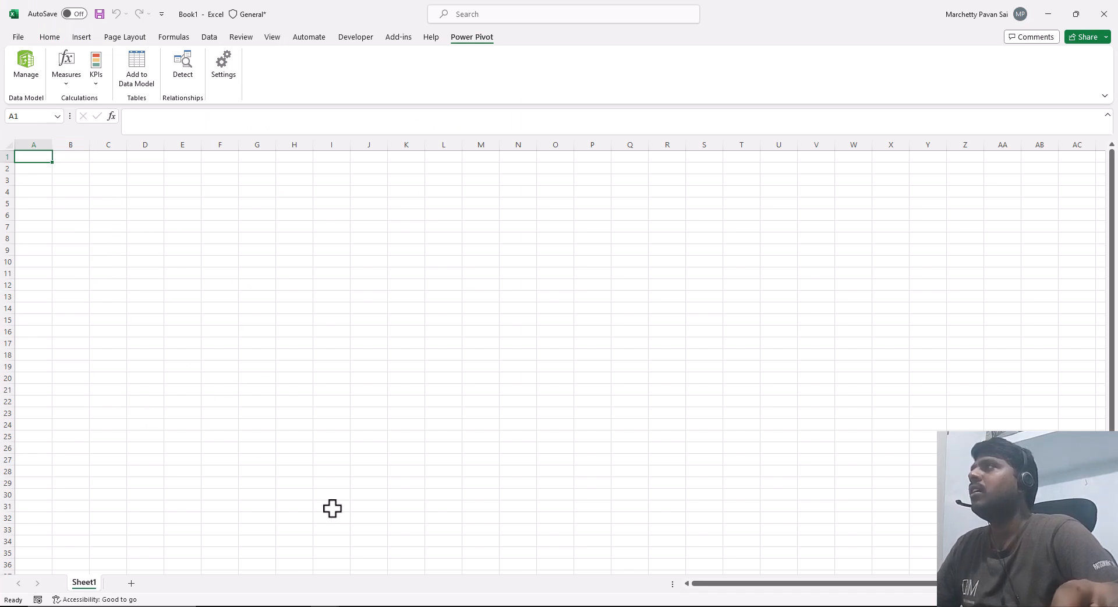
pyautogui.click(326, 606)
pyautogui.click(377, 567)
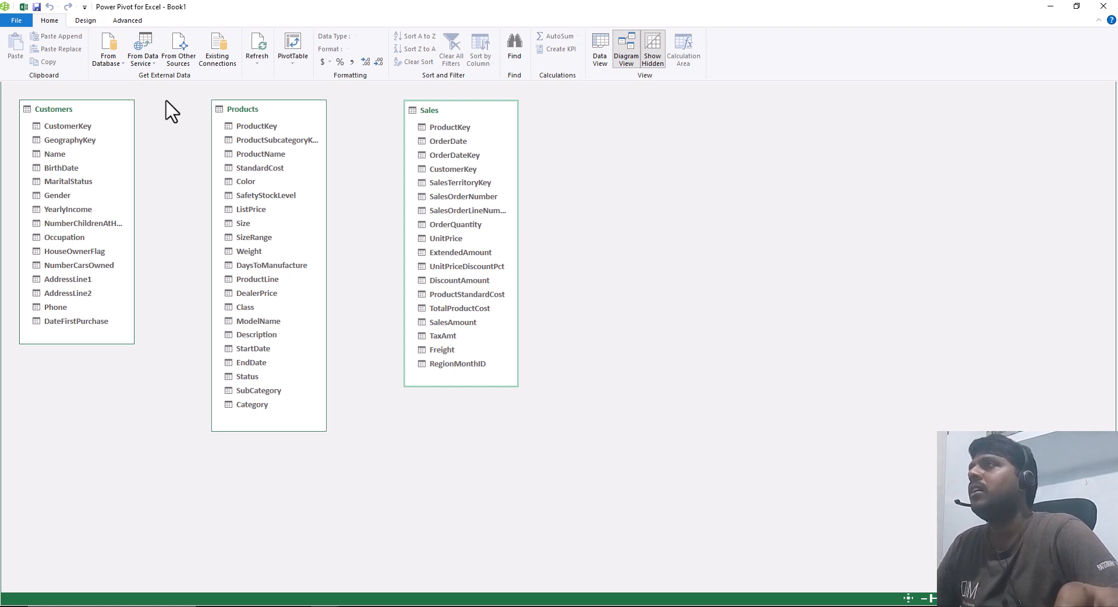
# Step: Create a PivotTable from the data model on a new worksheet and expand the Customers table in its field list
pyautogui.click(291, 49)
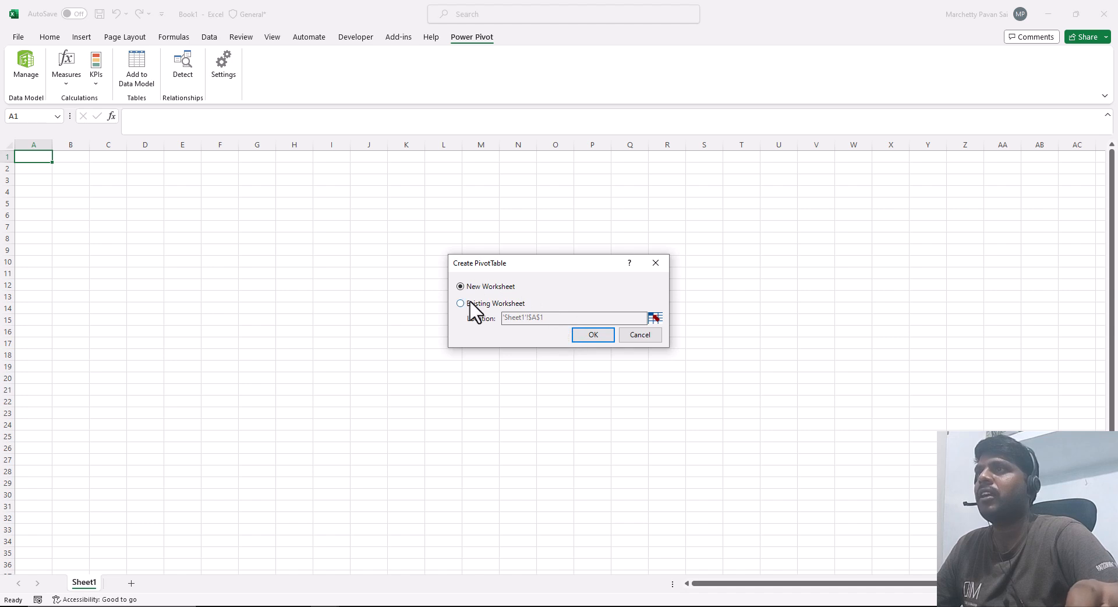
pyautogui.click(589, 337)
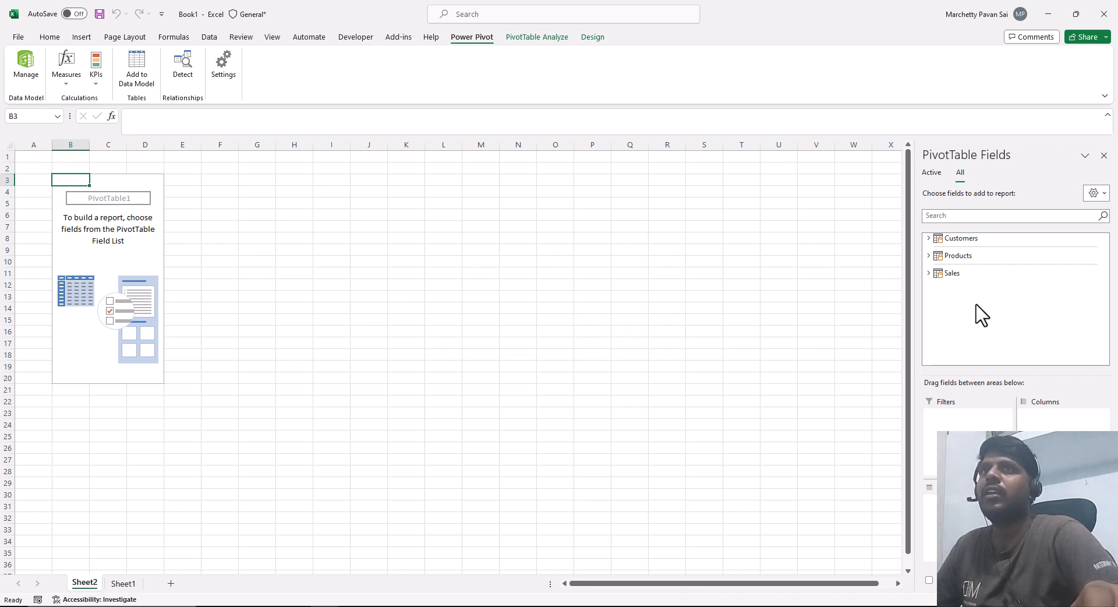
pyautogui.moveTo(916, 222); pyautogui.dragTo(982, 294)
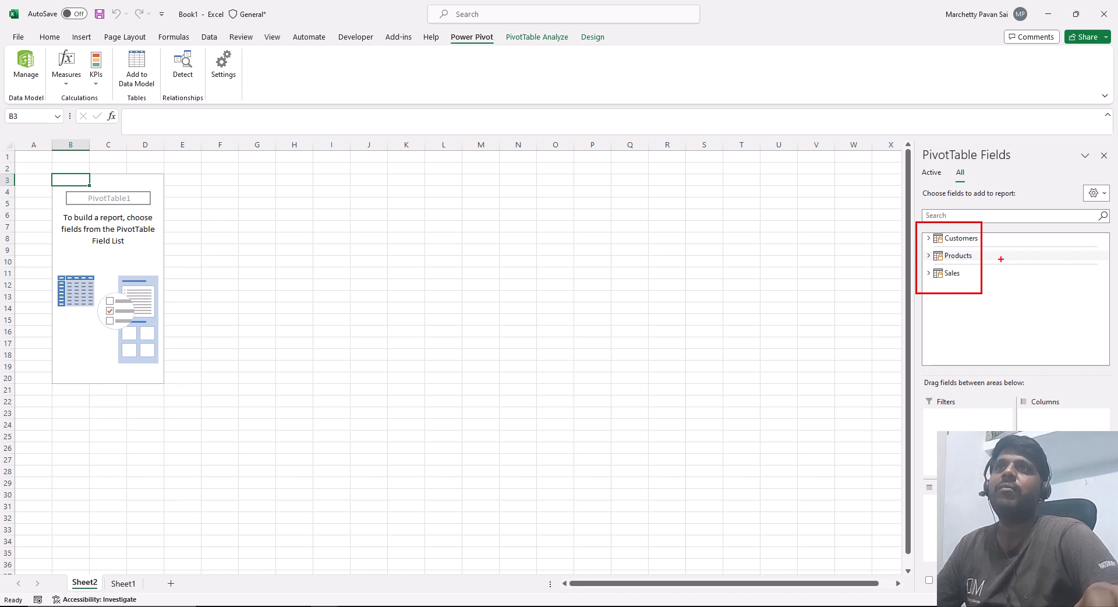
pyautogui.click(928, 239)
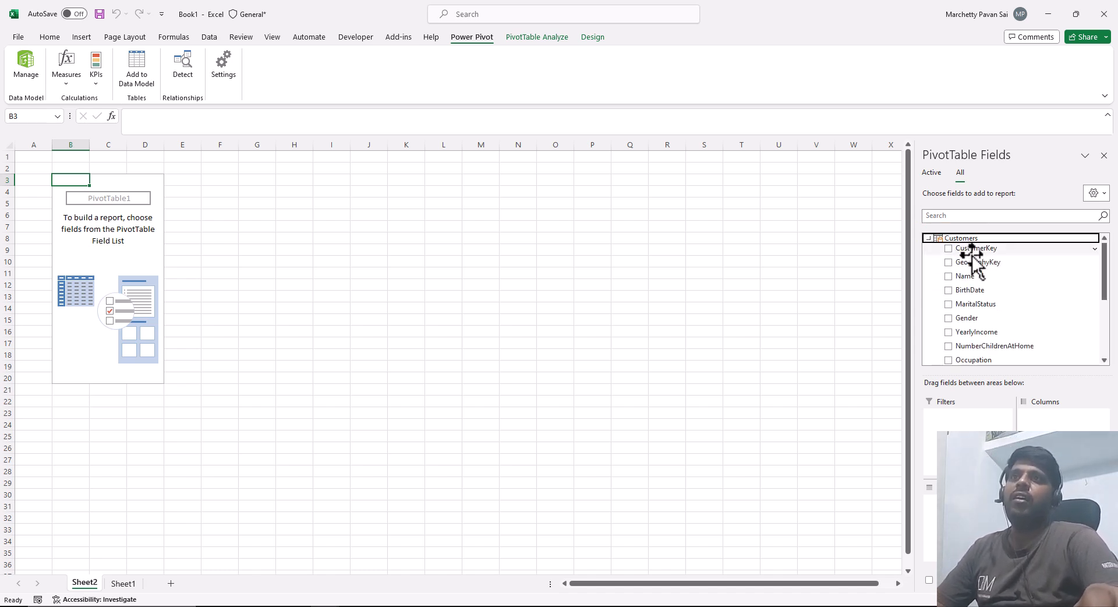
# Step: Collapse the Customers table and put the Products table's Color field in the PivotTable rows and Category in the columns
pyautogui.scroll(-2, 994, 280)
pyautogui.scroll(3, 993, 279)
pyautogui.click(929, 238)
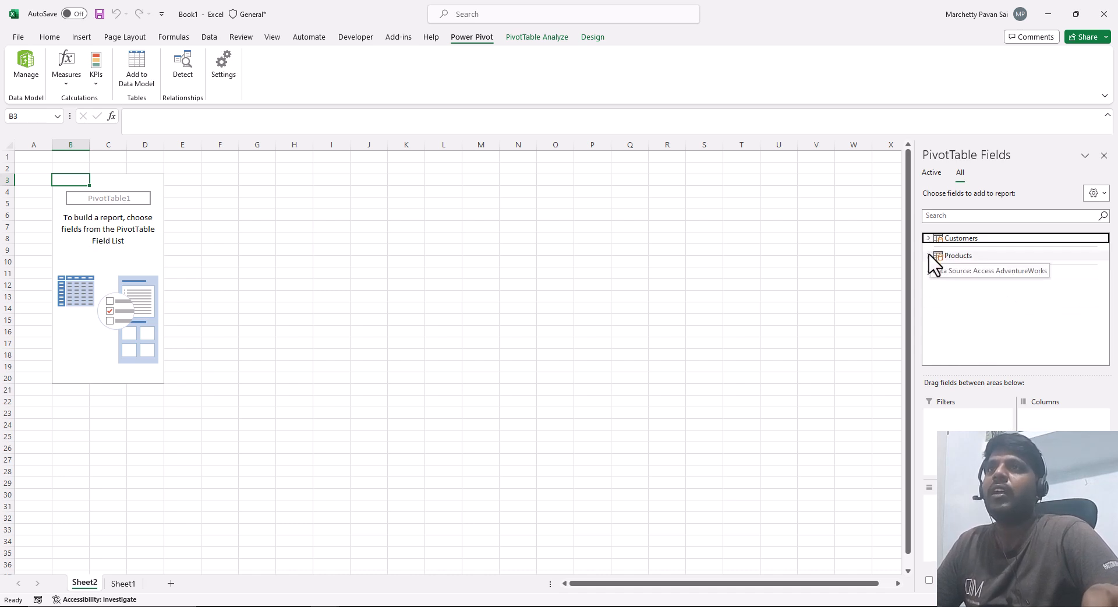
pyautogui.click(929, 256)
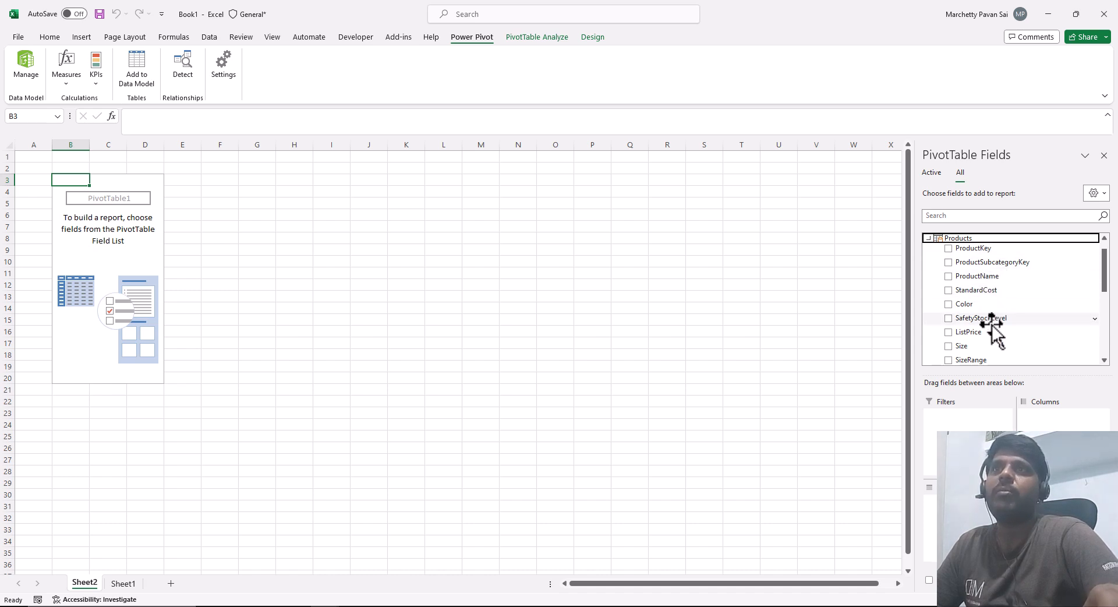
pyautogui.scroll(-2, 1000, 335)
pyautogui.moveTo(981, 247); pyautogui.dragTo(932, 501)
pyautogui.scroll(-5, 998, 305)
pyautogui.moveTo(971, 333); pyautogui.dragTo(1055, 426)
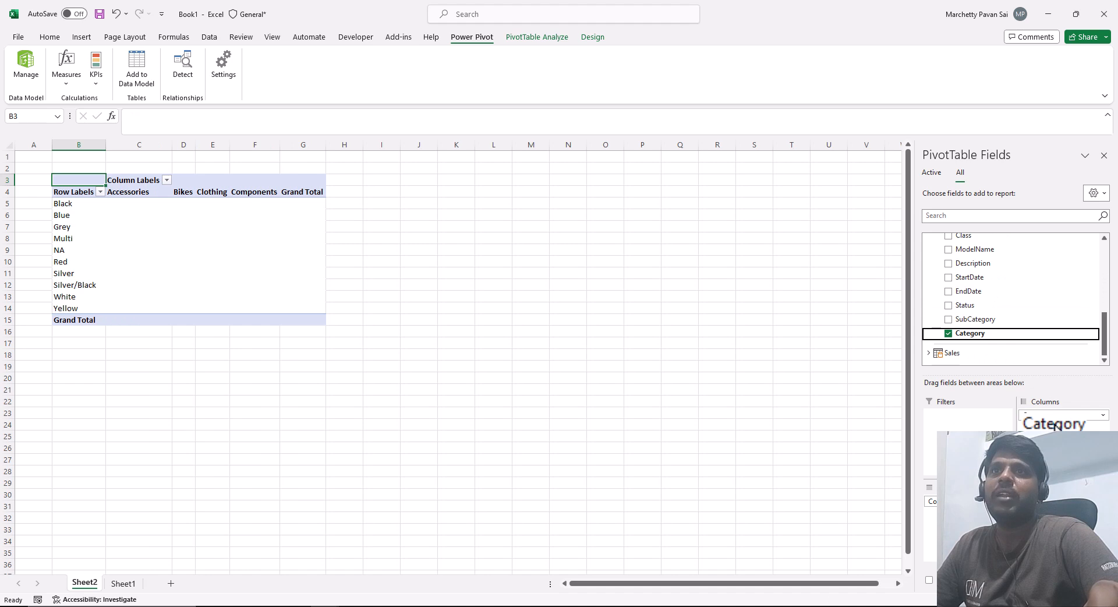
# Step: Add the SalesAmount field from the Sales table to the PivotTable values
pyautogui.click(928, 353)
pyautogui.scroll(-5, 996, 318)
pyautogui.moveTo(984, 309); pyautogui.dragTo(1063, 507)
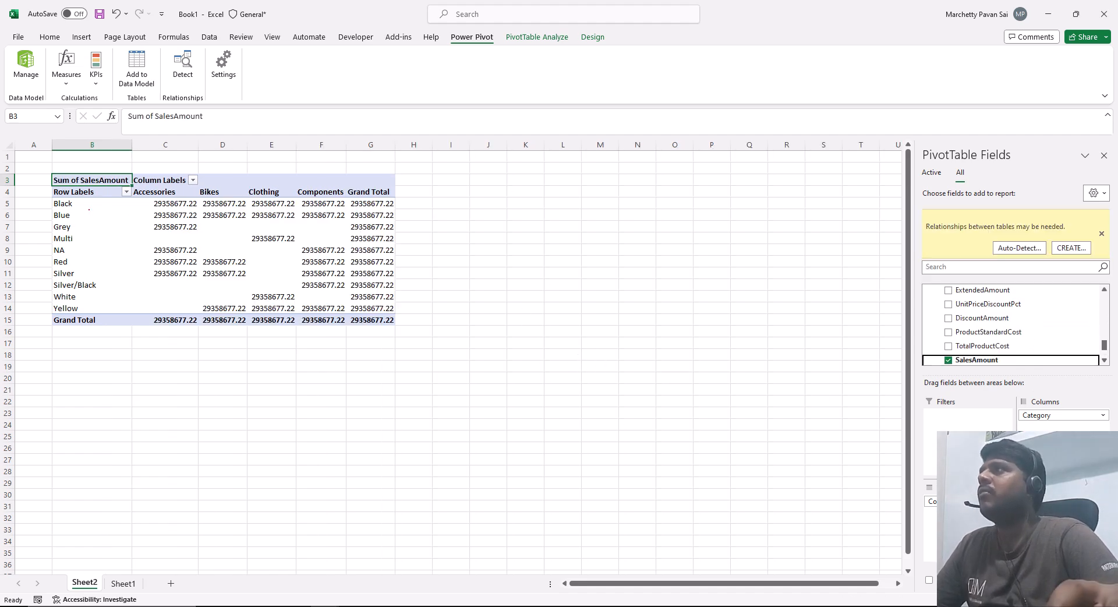
pyautogui.moveTo(37, 167); pyautogui.dragTo(423, 369)
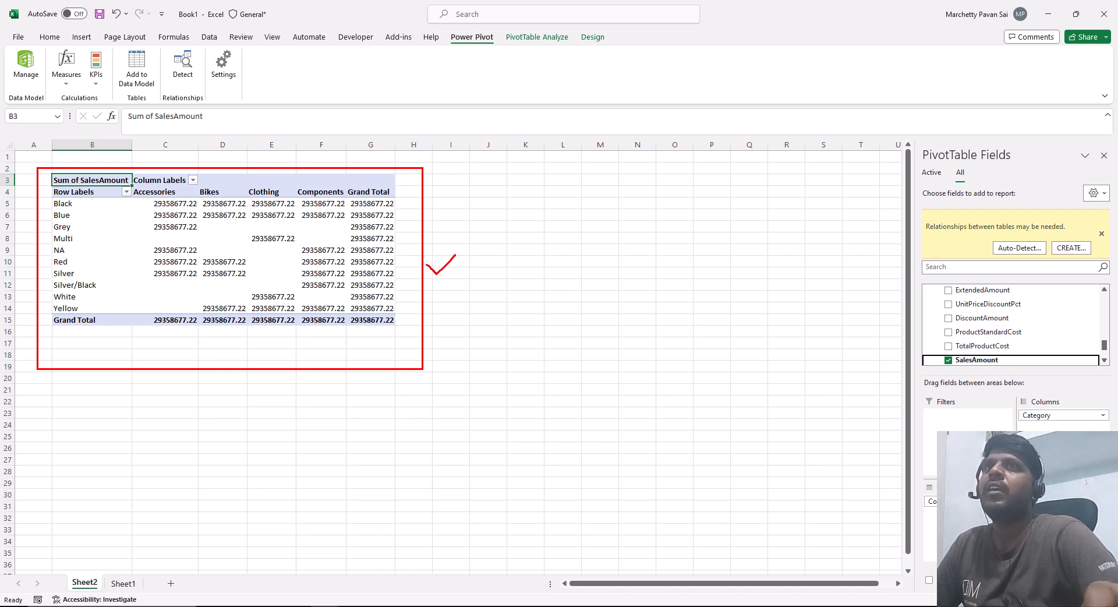
pyautogui.moveTo(973, 233); pyautogui.dragTo(1051, 265)
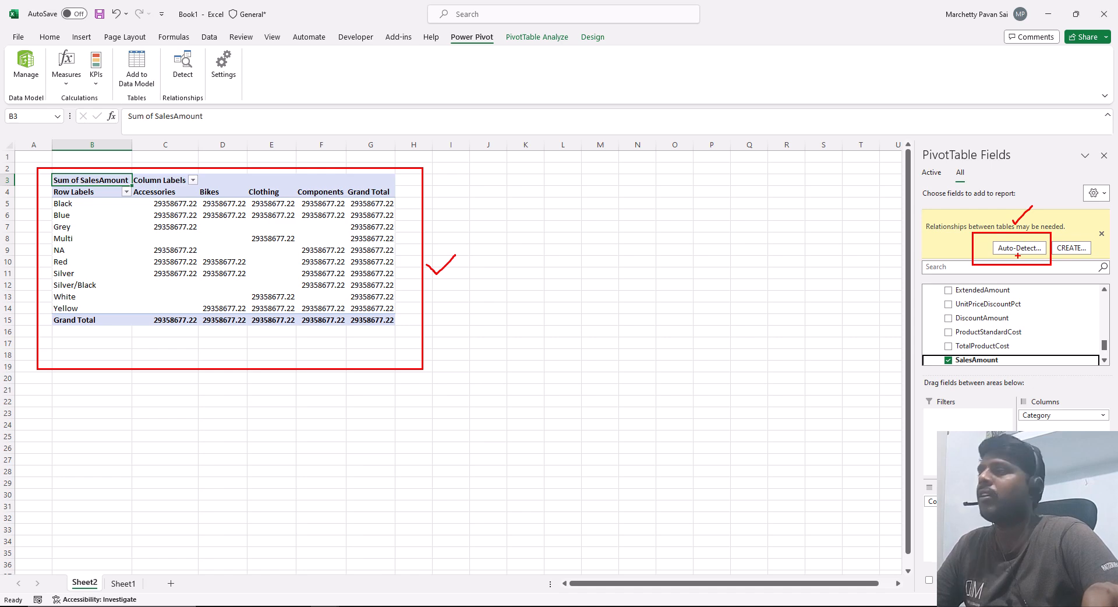
pyautogui.press('Escape')
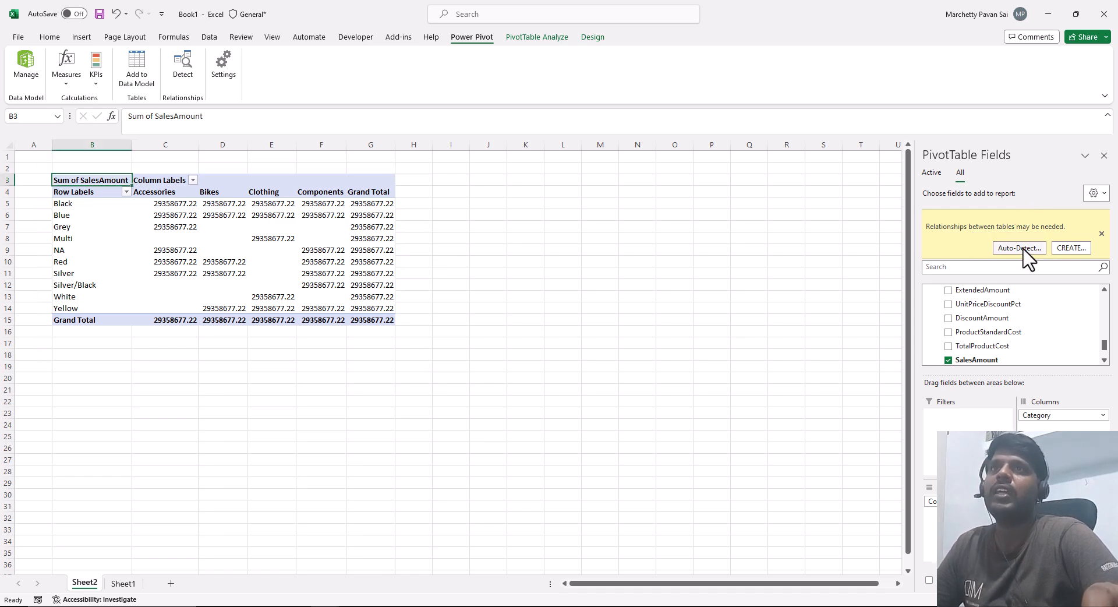
# Step: Auto-detect the missing table relationships for the PivotTable and review them in Manage Relationships
pyautogui.click(1020, 248)
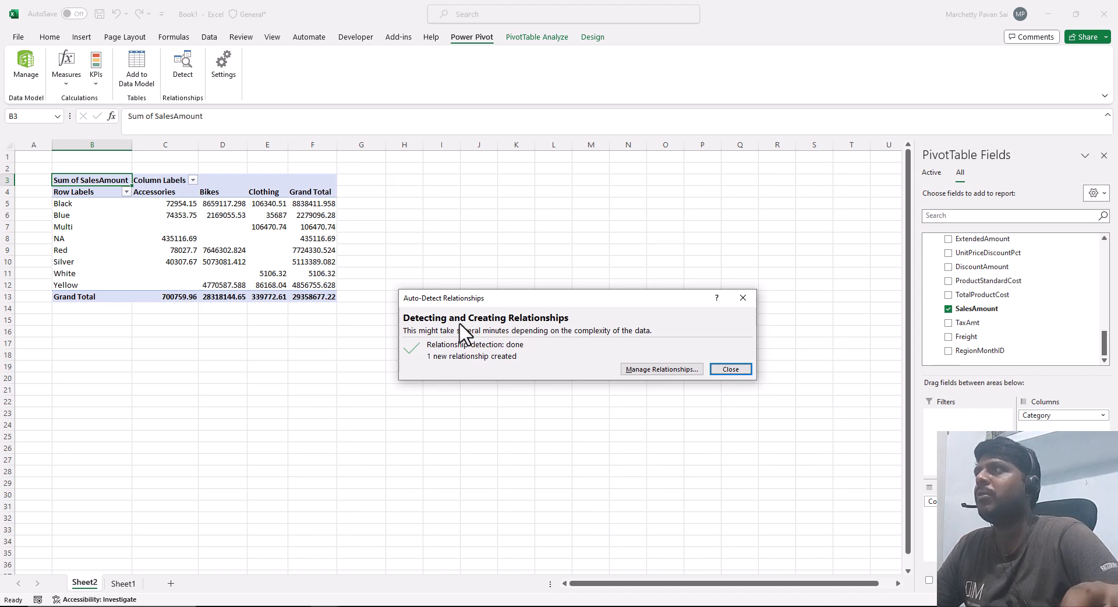
pyautogui.moveTo(34, 169)
pyautogui.mouseDown()
pyautogui.moveTo(185, 214)
pyautogui.moveTo(346, 309)
pyautogui.mouseUp()
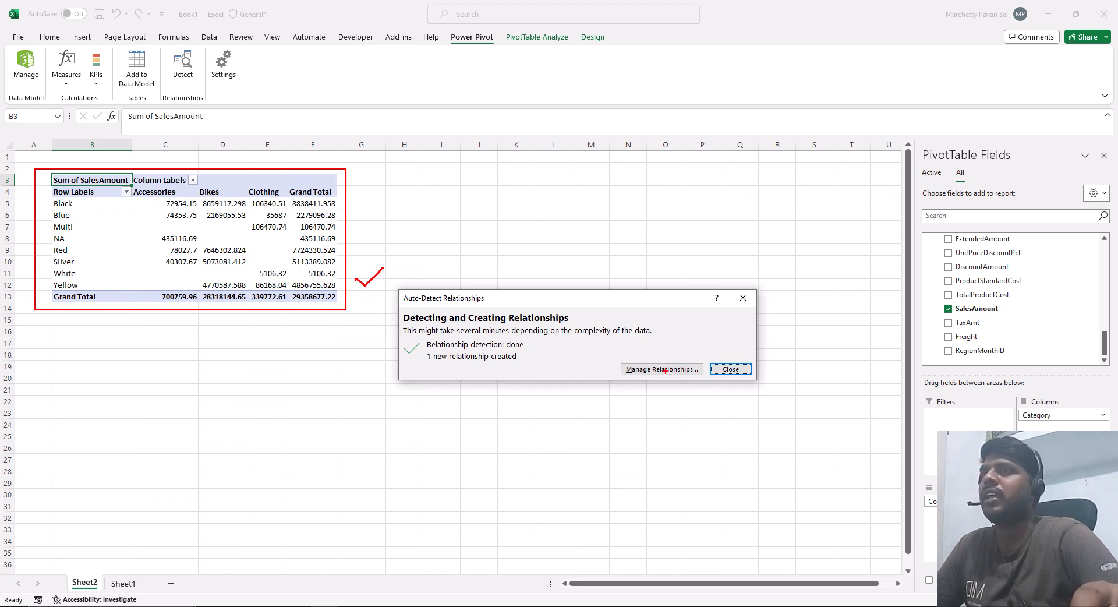
pyautogui.click(663, 369)
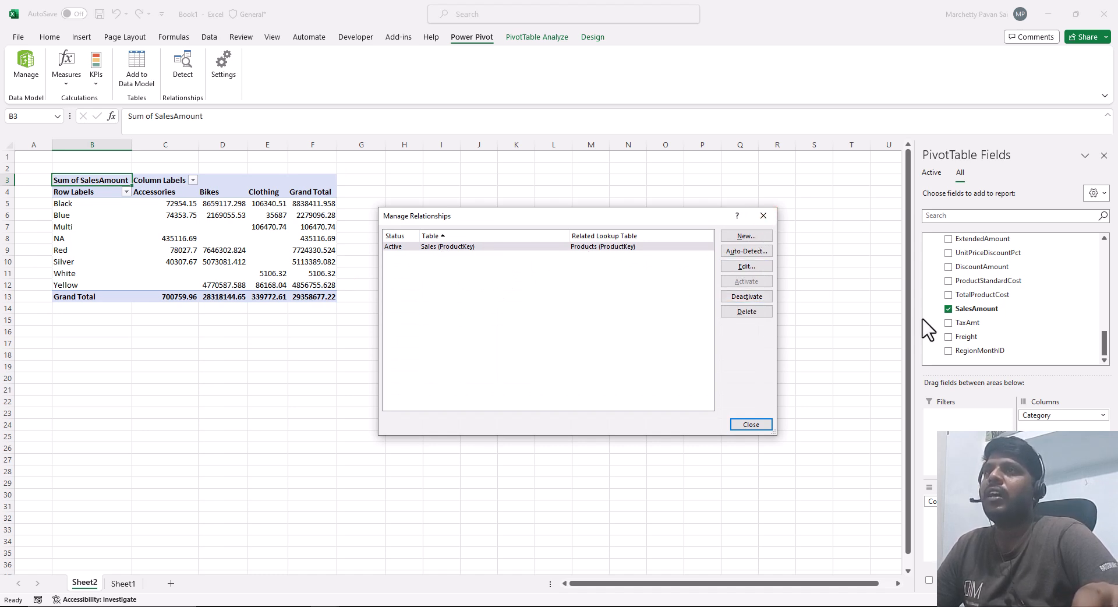
pyautogui.click(763, 215)
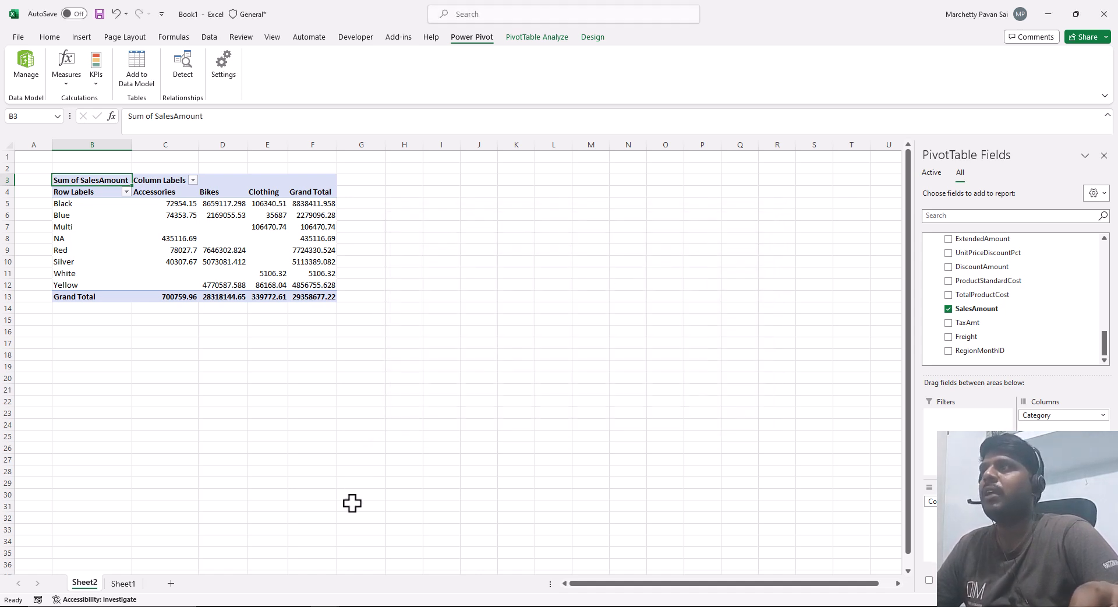
# Step: Switch to the Power Pivot window and inspect the relationship line between Products and Sales in the diagram
pyautogui.click(325, 606)
pyautogui.click(379, 560)
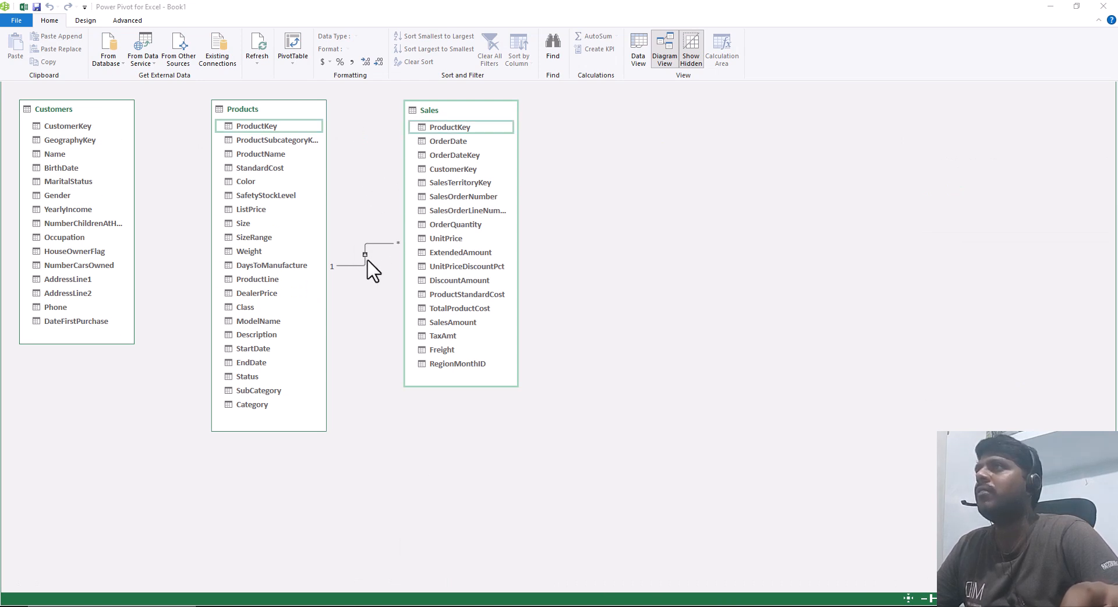
pyautogui.click(366, 255)
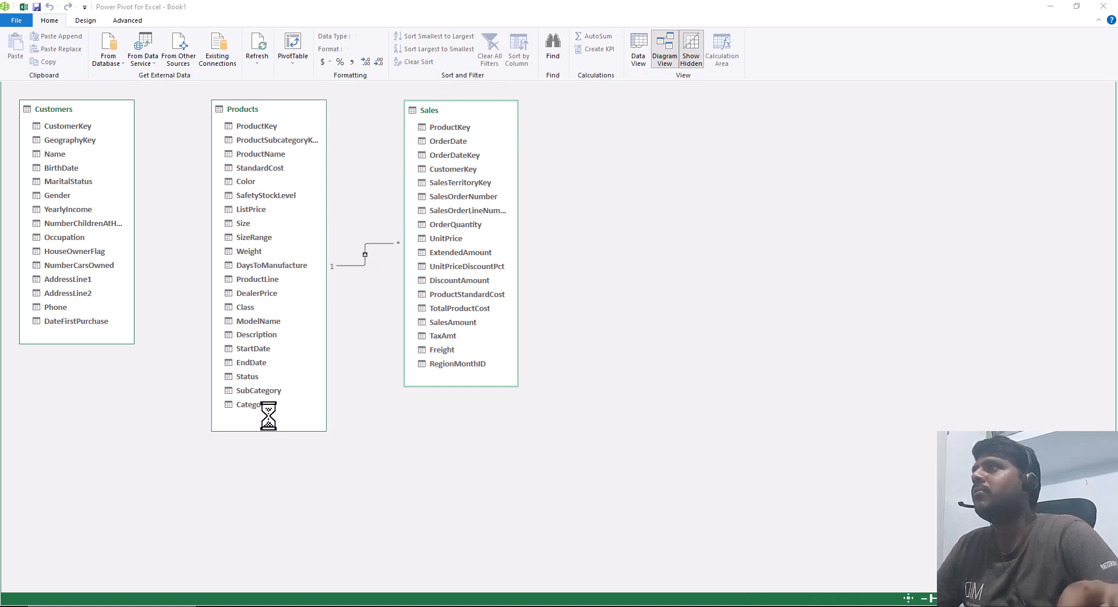
# Step: Shorten the Products and Customers boxes to about seven visible fields and move the Sales box below Products
pyautogui.moveTo(266, 430); pyautogui.dragTo(291, 224)
pyautogui.moveTo(469, 117); pyautogui.dragTo(266, 307)
pyautogui.moveTo(60, 344); pyautogui.dragTo(80, 222)
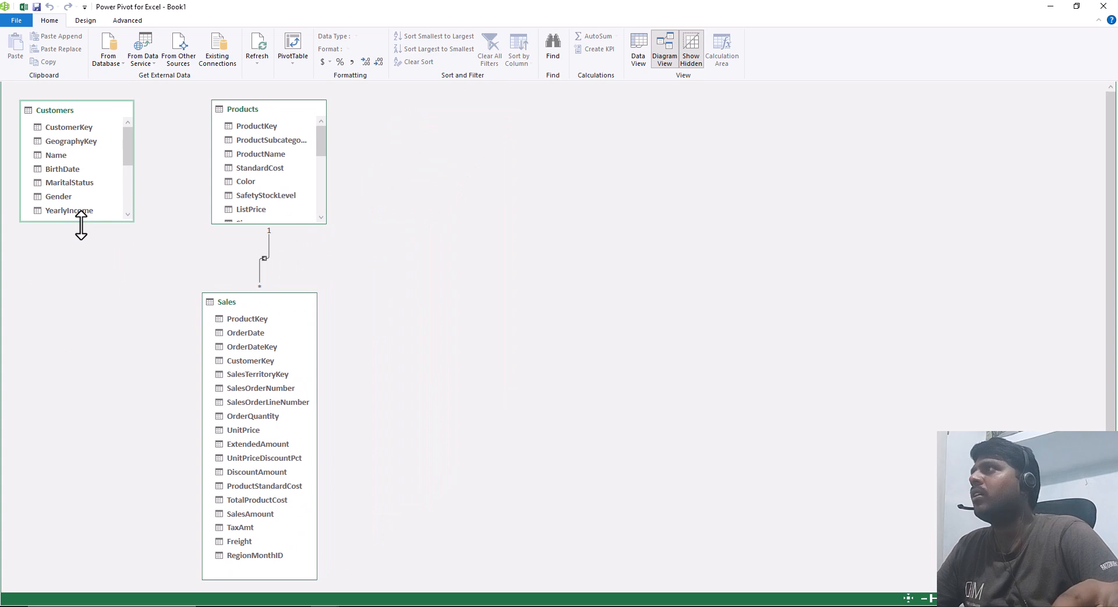
# Step: Delete the relationship between Products and Sales from the model
pyautogui.click(269, 252)
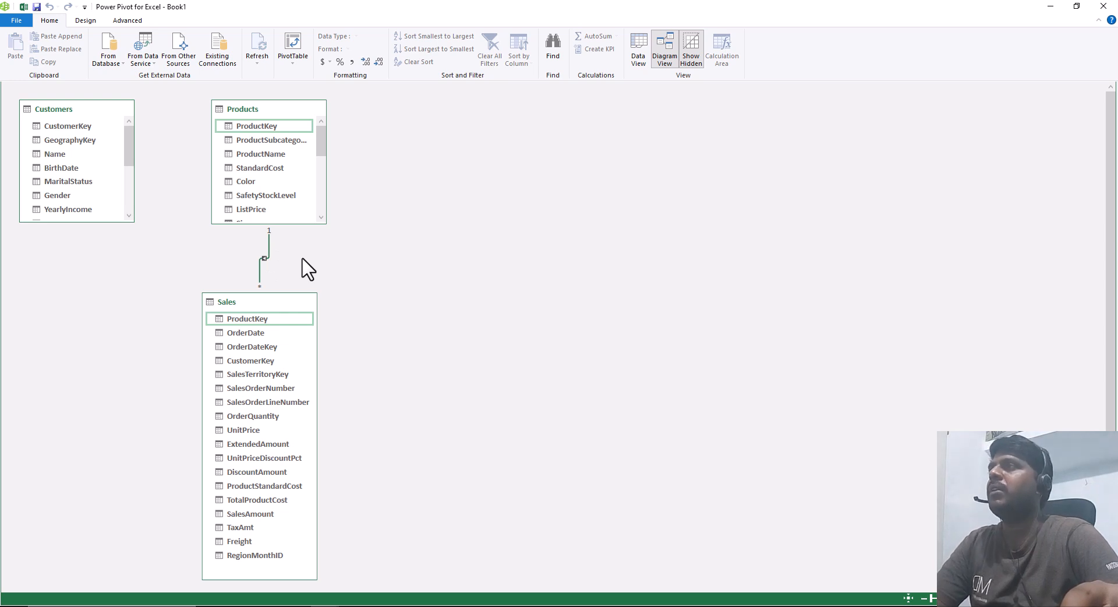
pyautogui.press('Delete')
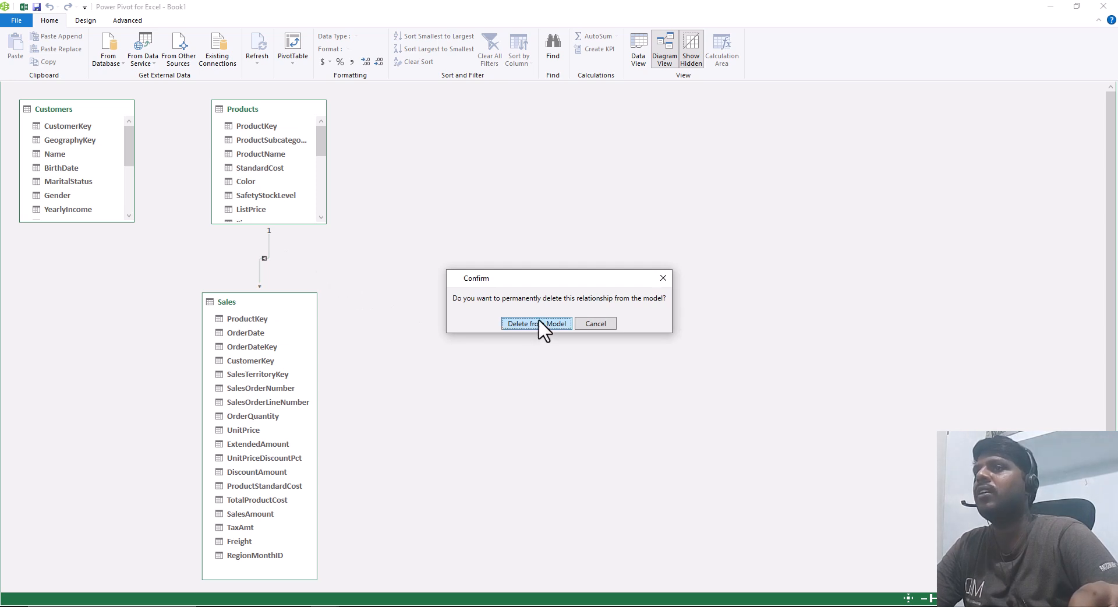
pyautogui.click(531, 324)
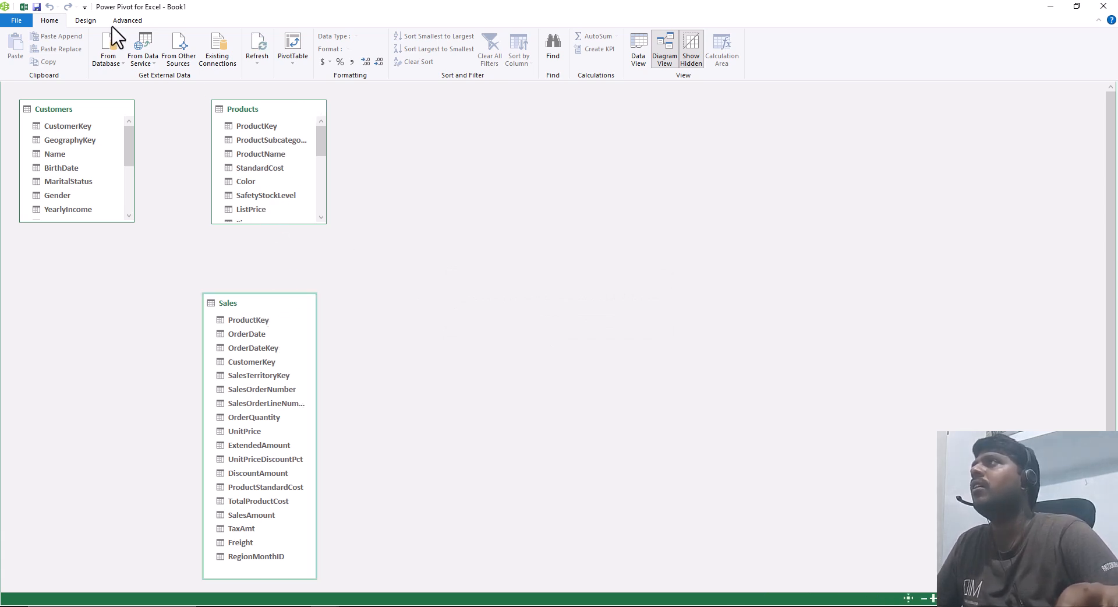
# Step: Examine the Create Relationship and Manage Relationships dialogs without defining a relationship
pyautogui.click(87, 21)
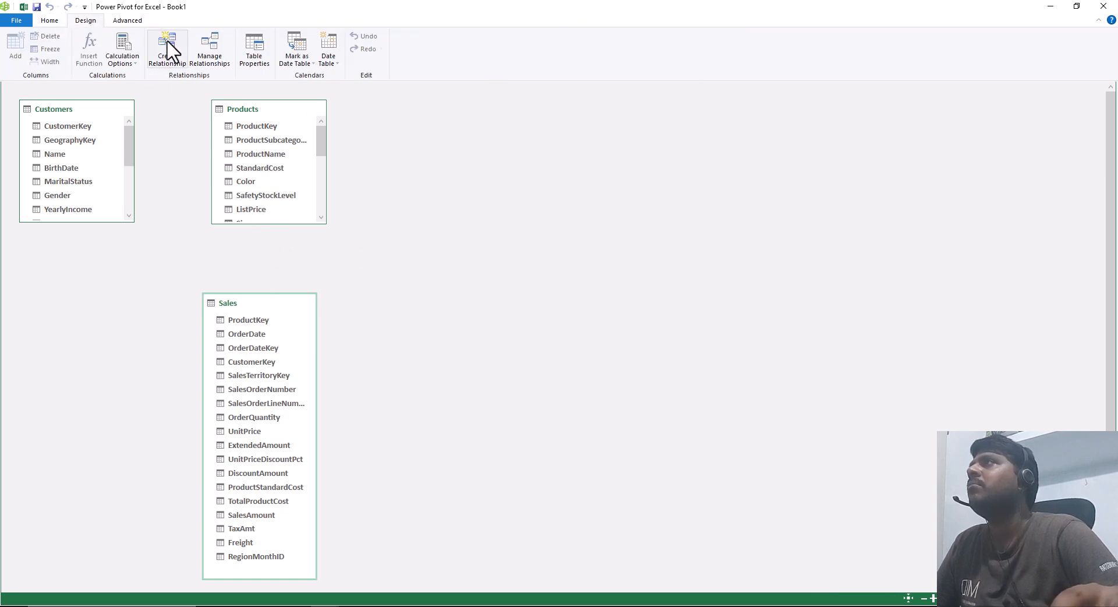
pyautogui.click(168, 54)
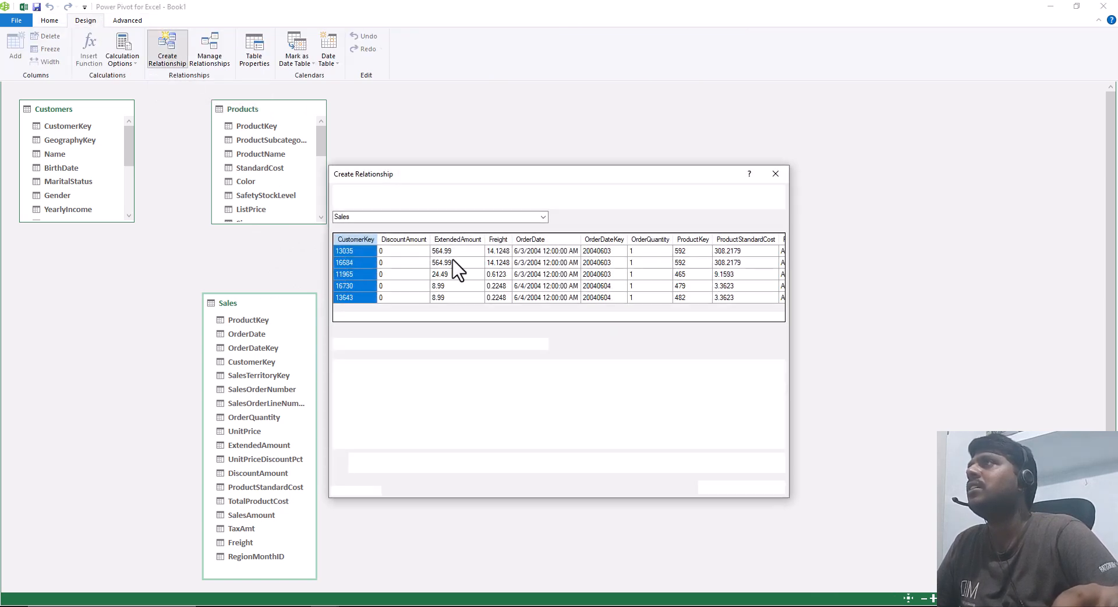
pyautogui.click(776, 174)
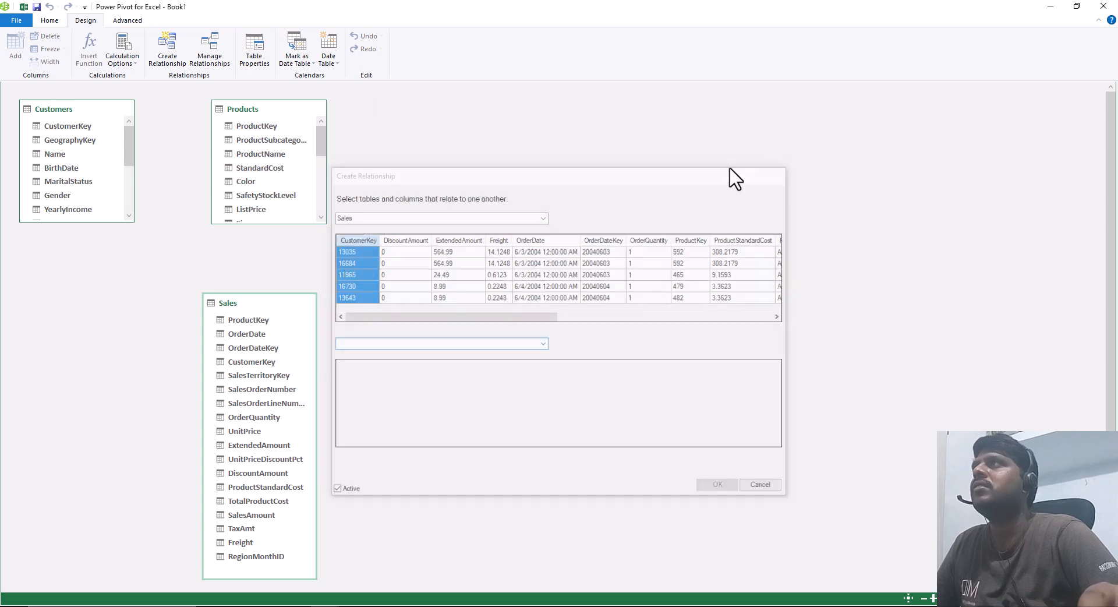
pyautogui.click(208, 41)
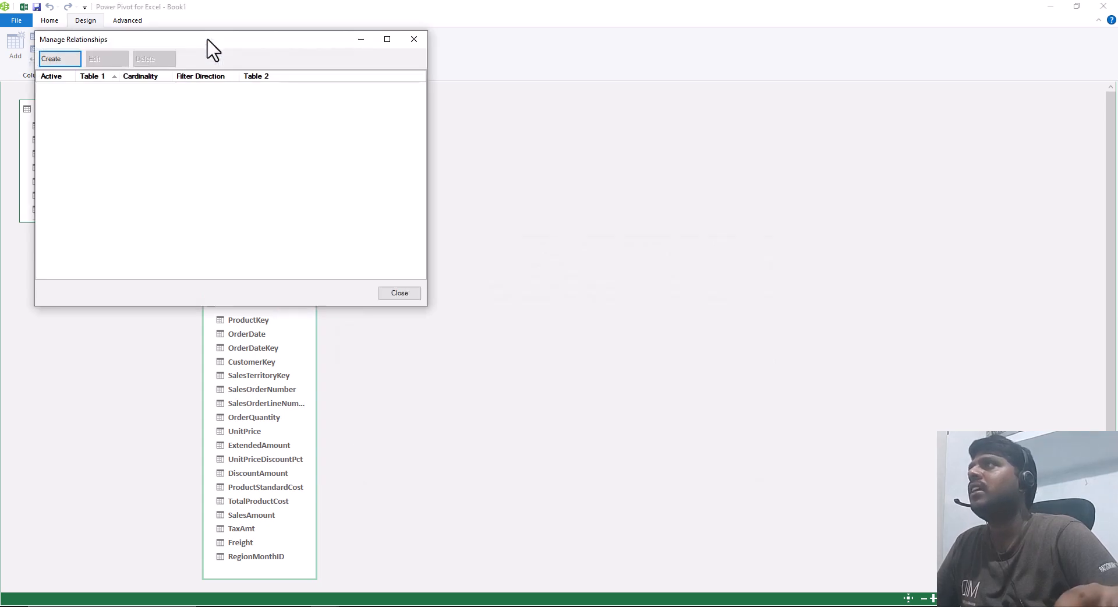
pyautogui.click(56, 58)
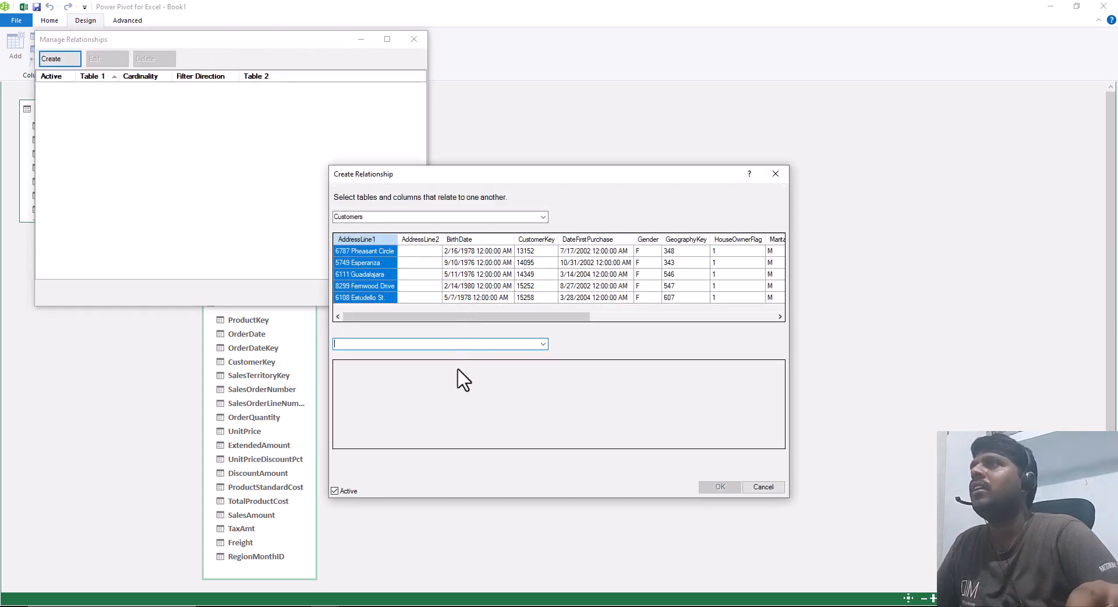
pyautogui.click(777, 173)
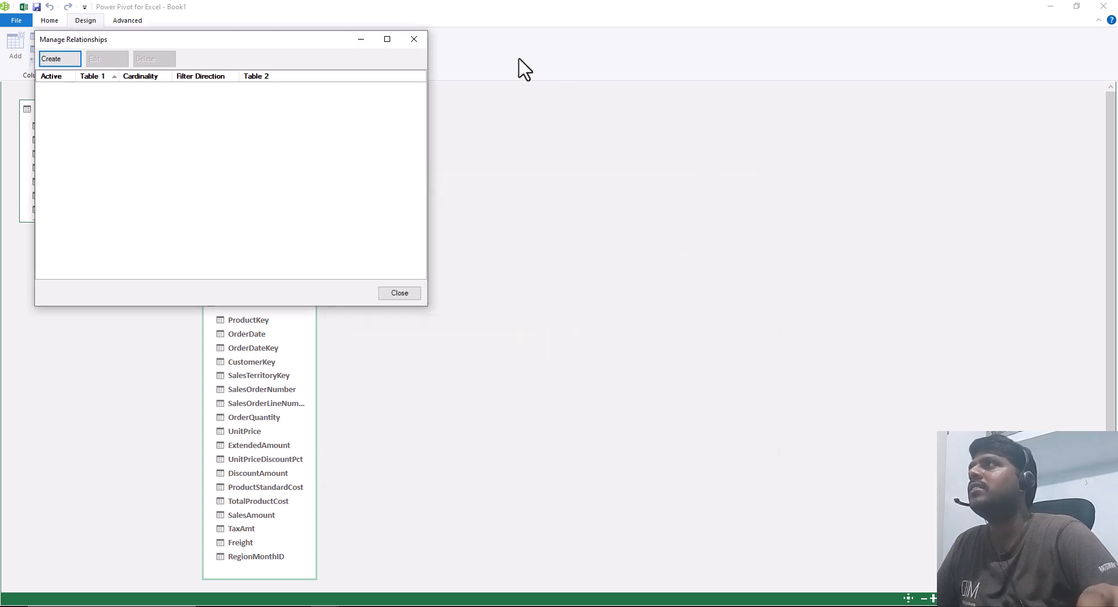
pyautogui.click(414, 39)
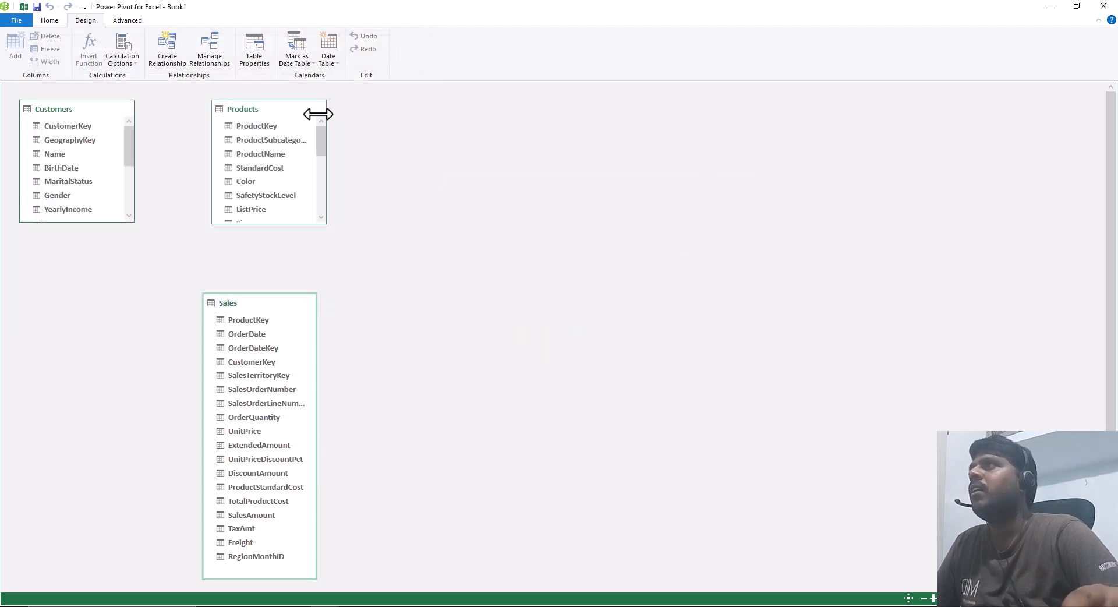
# Step: Relate the Products table's ProductKey field to ProductKey in the Sales table within the diagram
pyautogui.click(256, 126)
pyautogui.moveTo(271, 137); pyautogui.dragTo(253, 323)
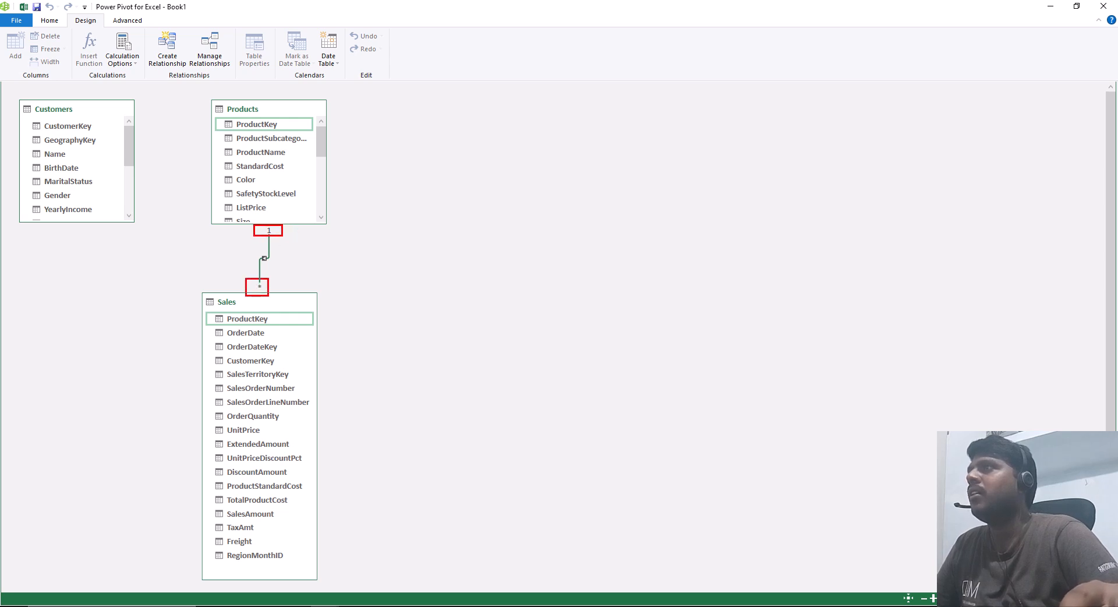
pyautogui.press('Escape')
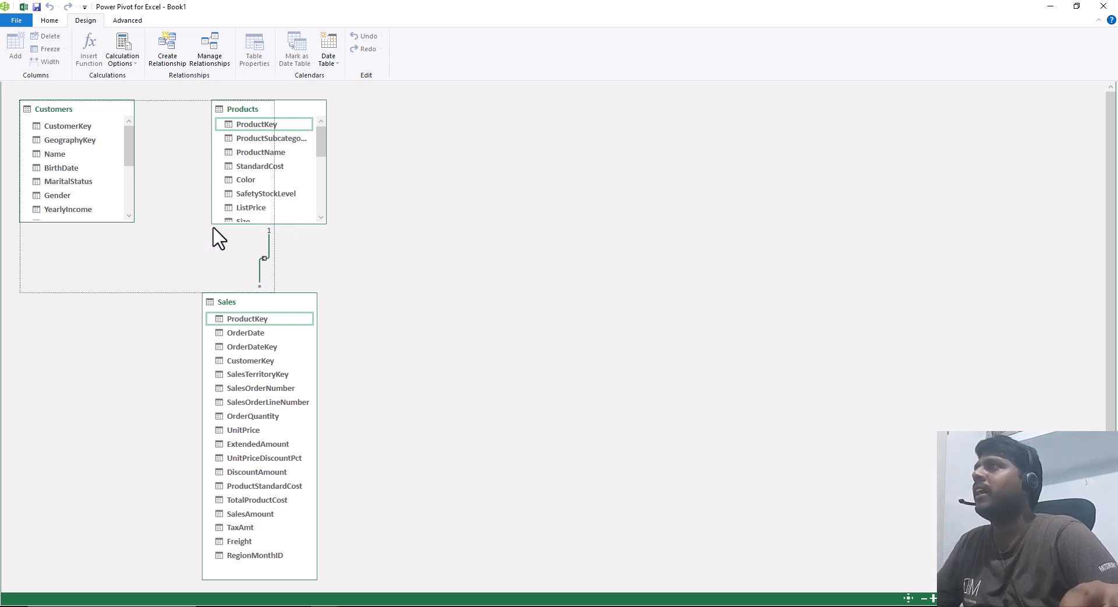
# Step: Relate the Customers table's CustomerKey field to CustomerKey in the Sales table within the diagram
pyautogui.click(80, 128)
pyautogui.moveTo(117, 151); pyautogui.dragTo(249, 364)
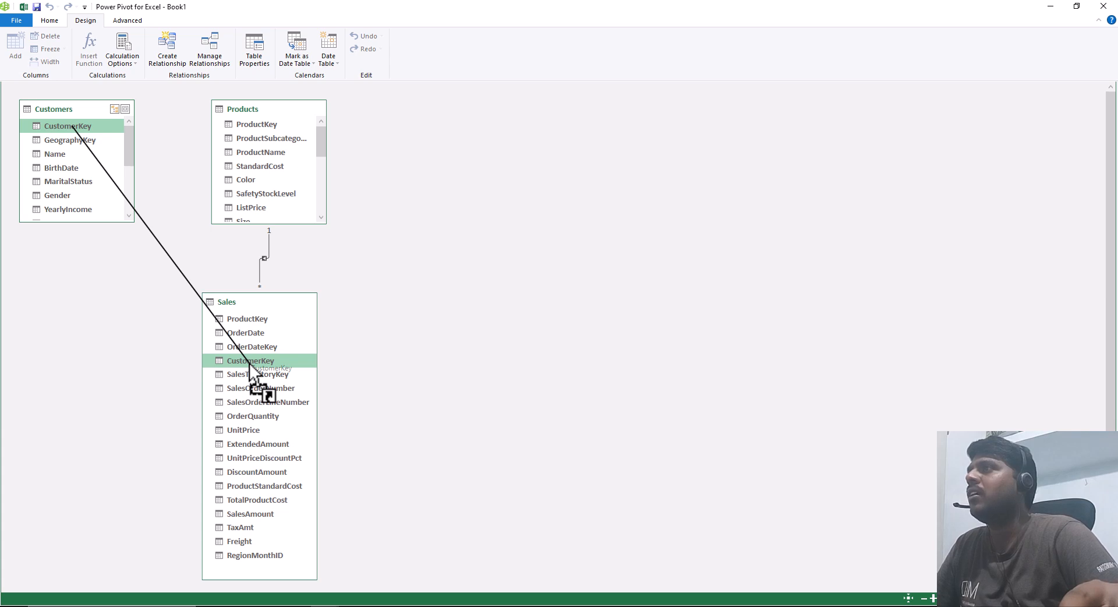
pyautogui.moveTo(249, 365); pyautogui.dragTo(244, 356)
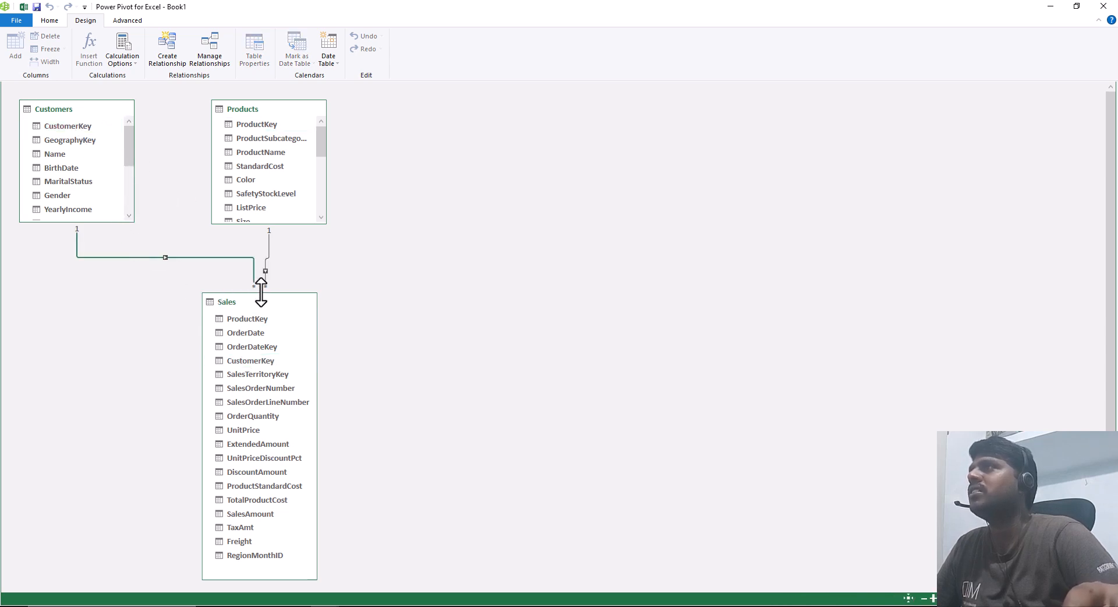
# Step: Return to Data View and import the Territory table through the existing Access AdventureWorks connection
pyautogui.click(50, 21)
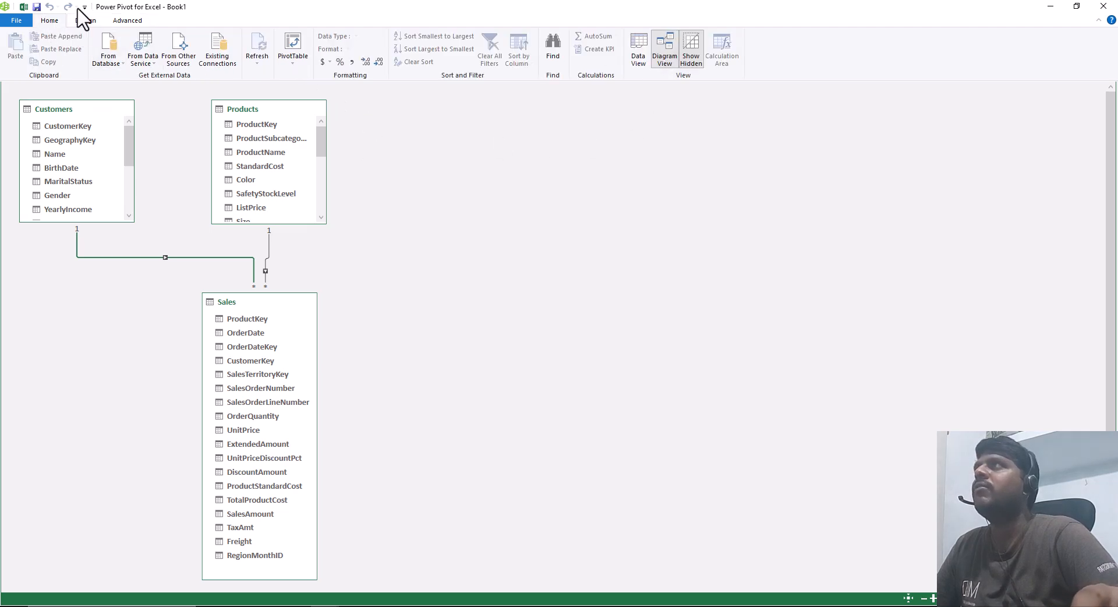
pyautogui.click(639, 51)
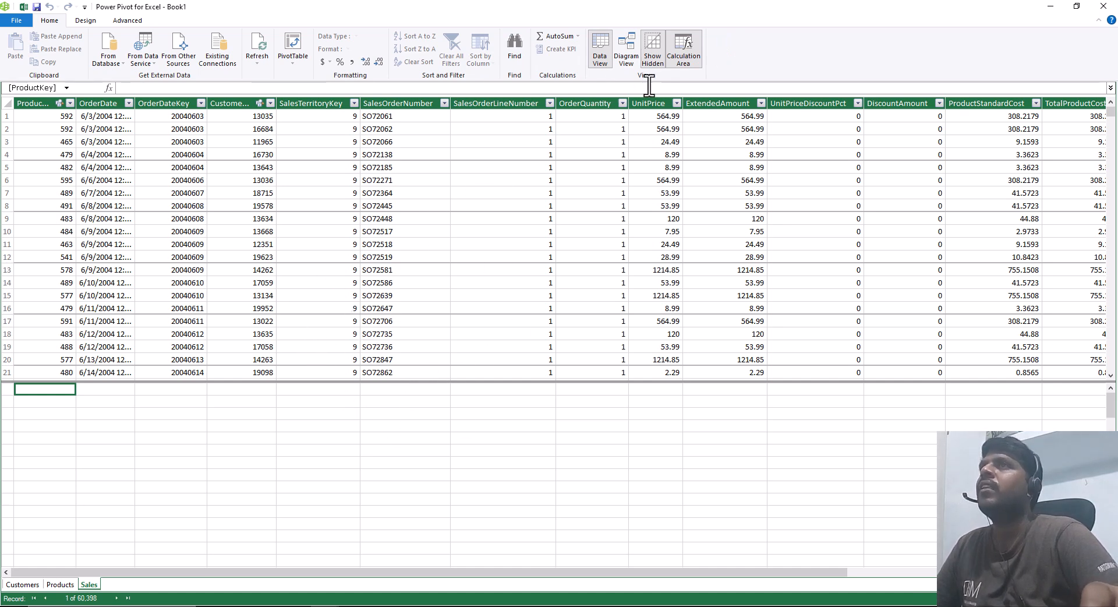
pyautogui.click(219, 58)
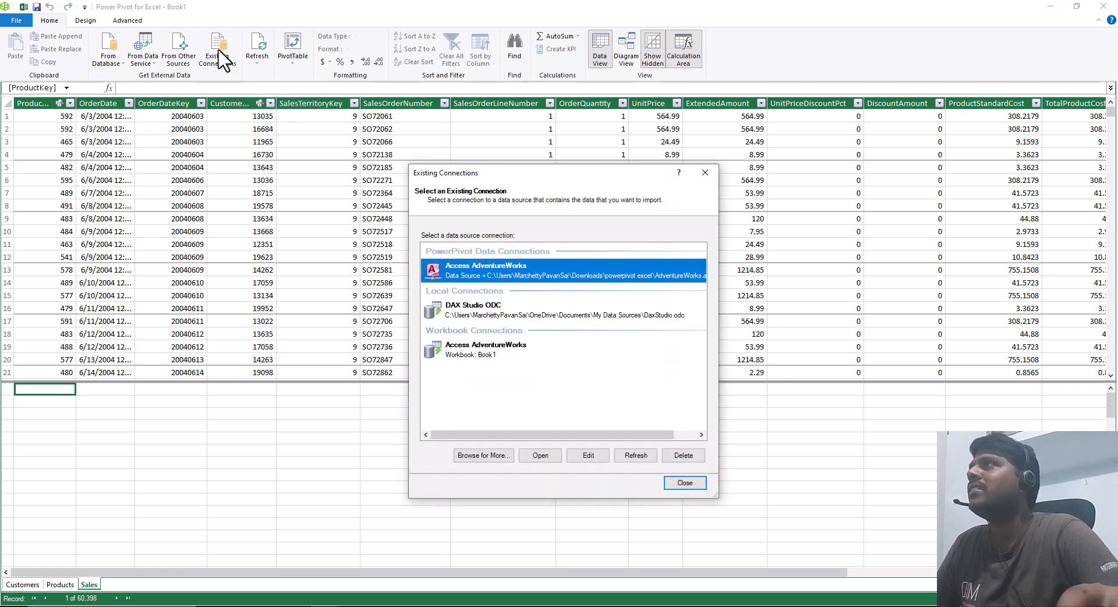
pyautogui.click(535, 458)
pyautogui.click(589, 482)
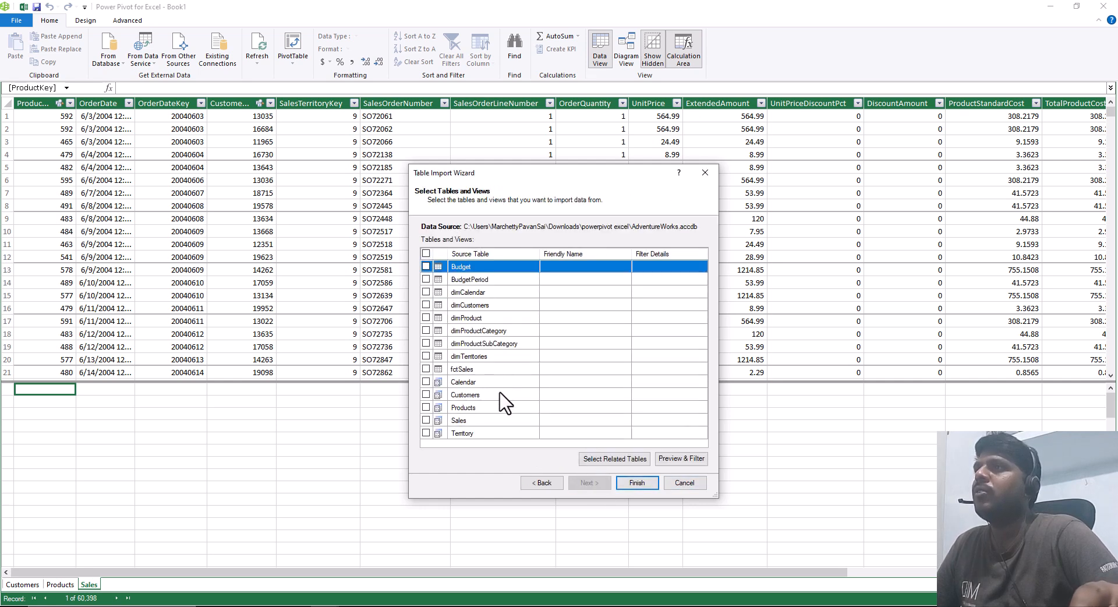
pyautogui.click(426, 433)
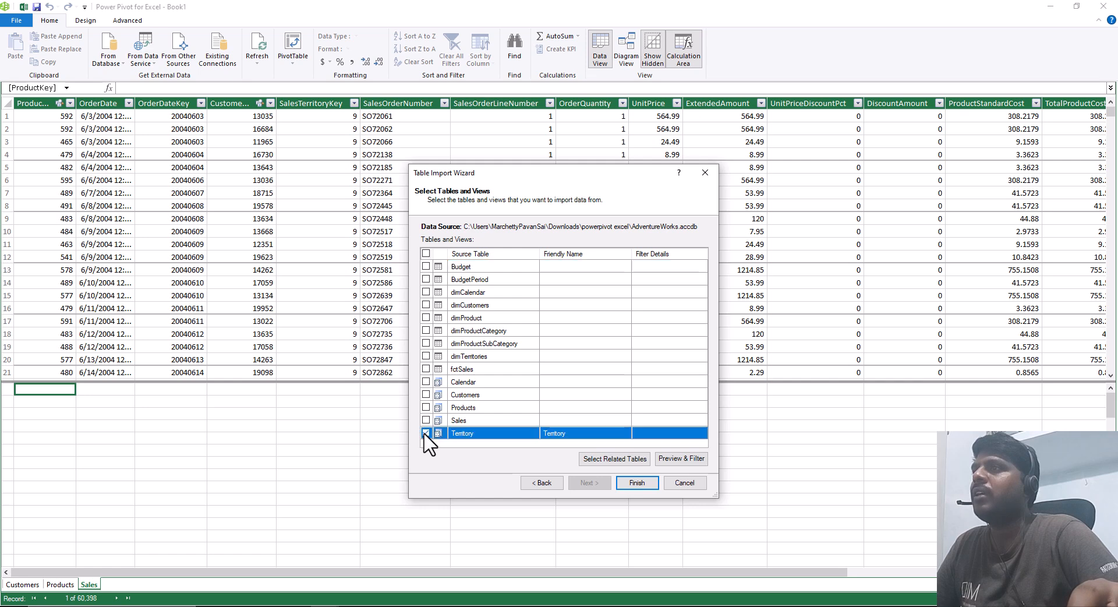
pyautogui.click(644, 484)
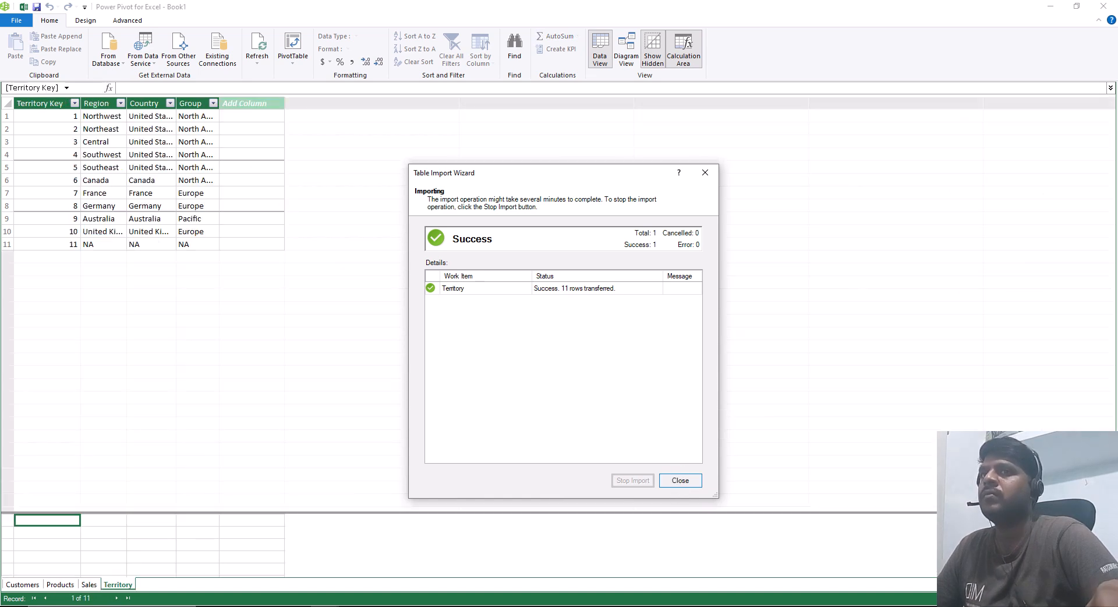
pyautogui.click(680, 480)
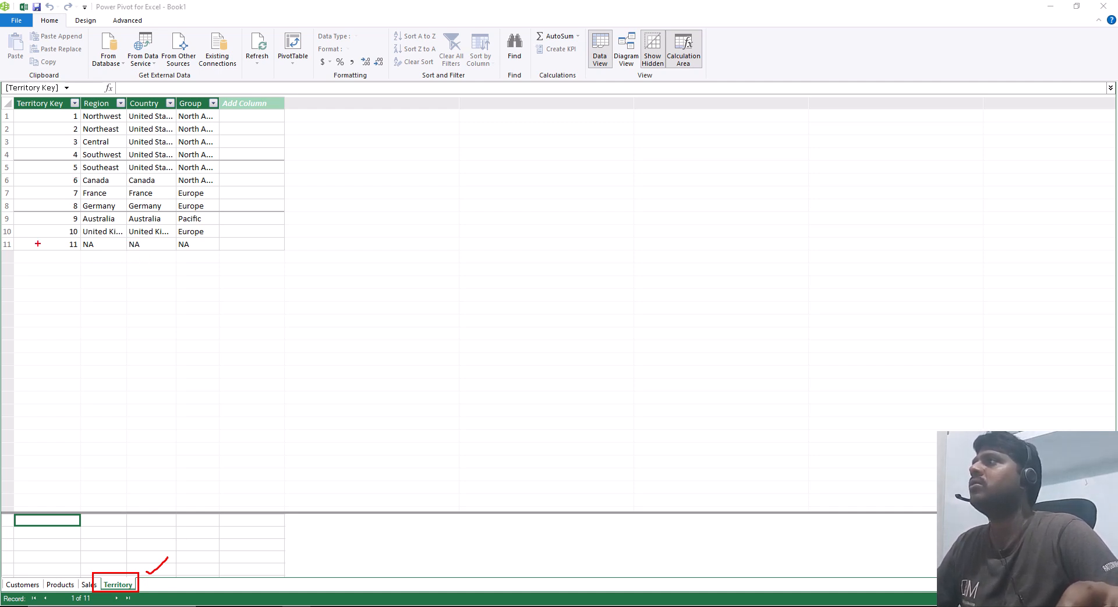
# Step: Switch to Diagram View and place the Territory table beside the Products table, above Sales
pyautogui.press('Escape')
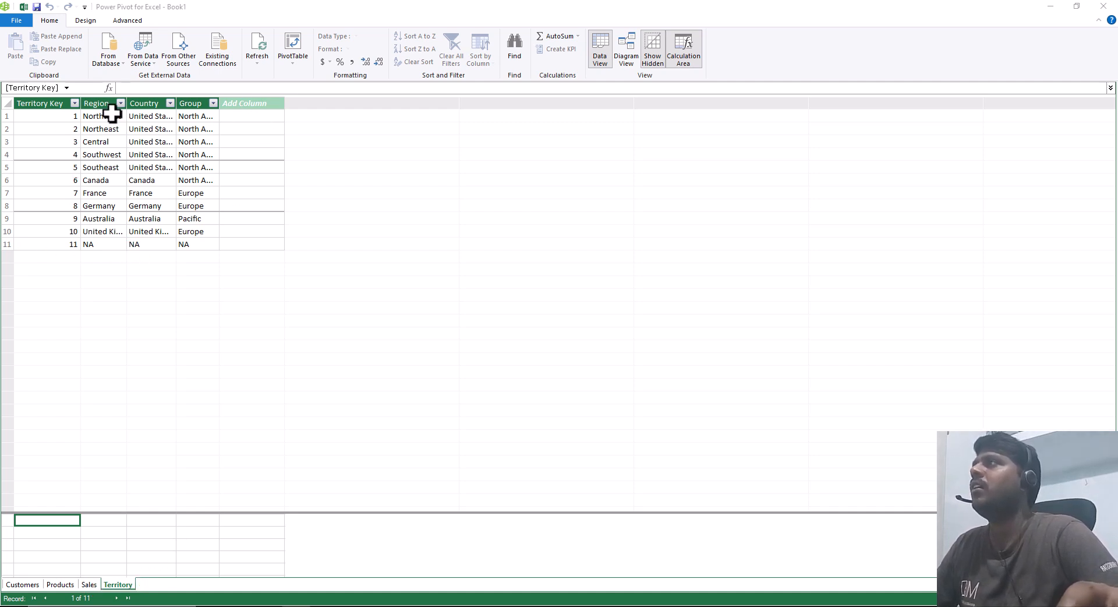
pyautogui.click(630, 55)
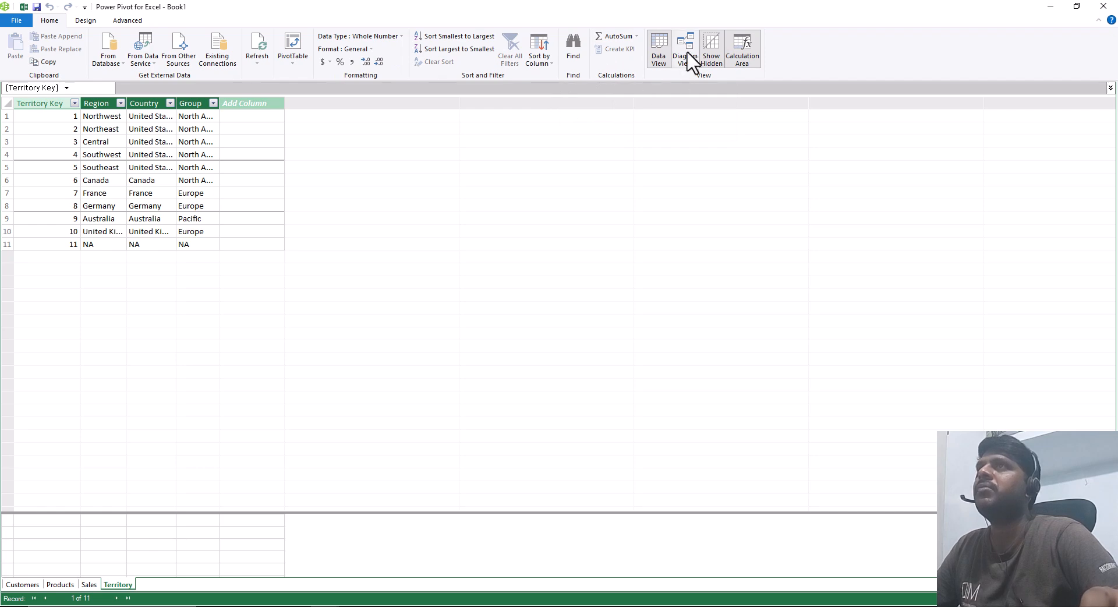
pyautogui.click(685, 59)
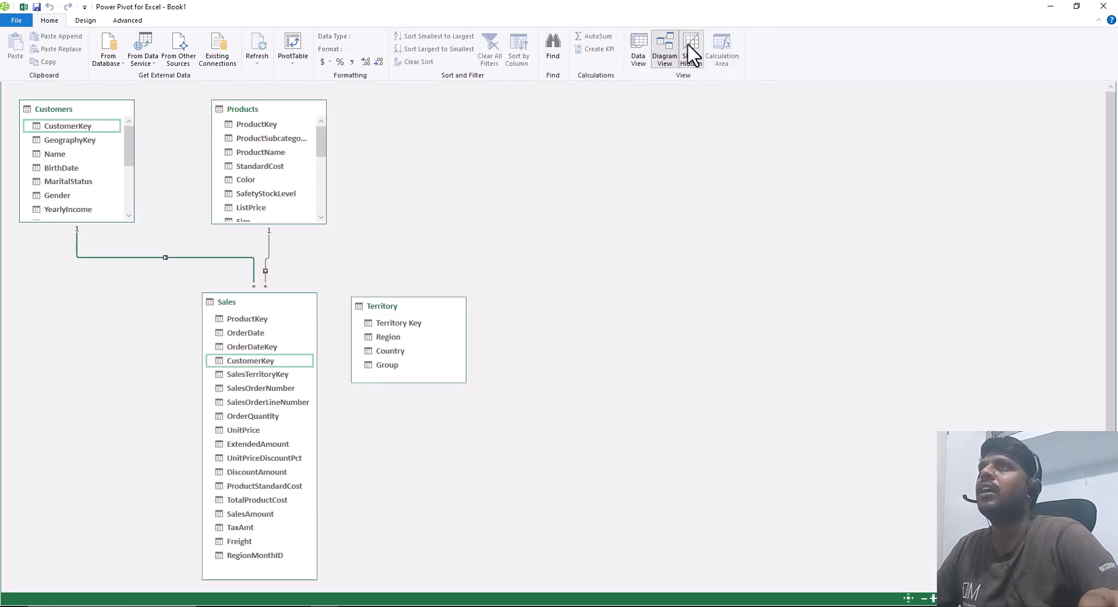
pyautogui.moveTo(407, 306); pyautogui.dragTo(426, 112)
pyautogui.moveTo(419, 191)
pyautogui.mouseDown()
pyautogui.moveTo(419, 233)
pyautogui.moveTo(419, 210)
pyautogui.mouseUp()
# Step: Relate the Territory table's Territory Key field to SalesTerritoryKey in the Sales table
pyautogui.click(431, 130)
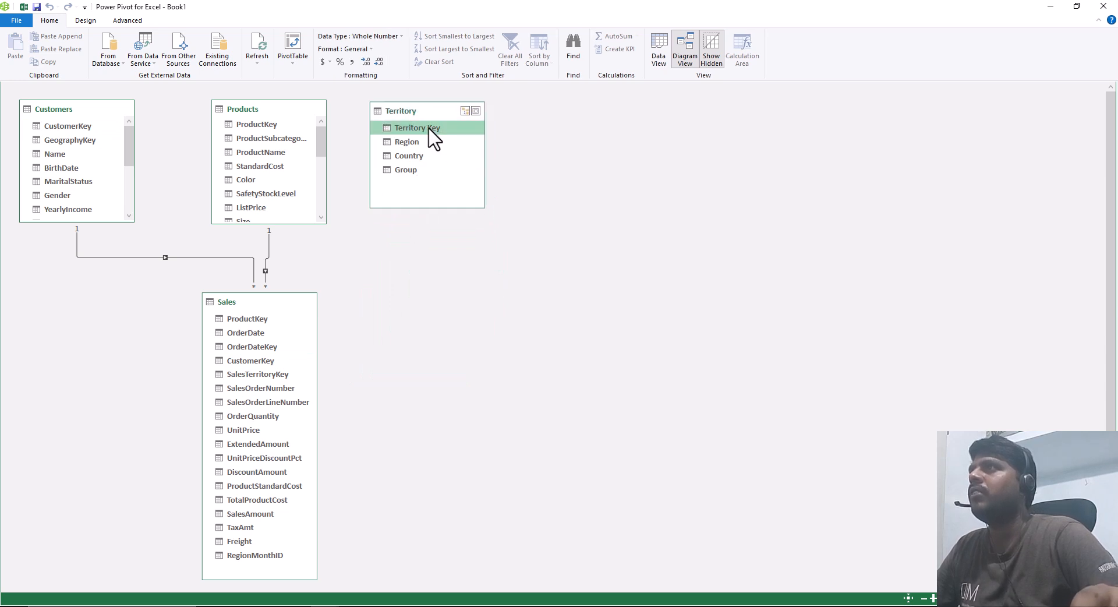
pyautogui.moveTo(422, 154); pyautogui.dragTo(267, 378)
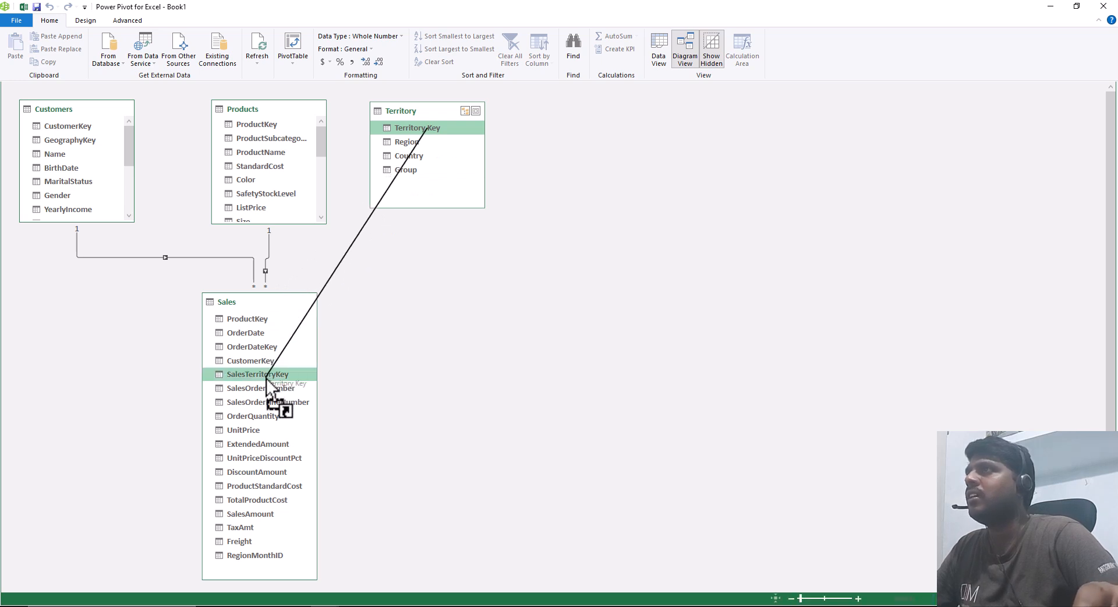
pyautogui.moveTo(267, 379); pyautogui.dragTo(266, 379)
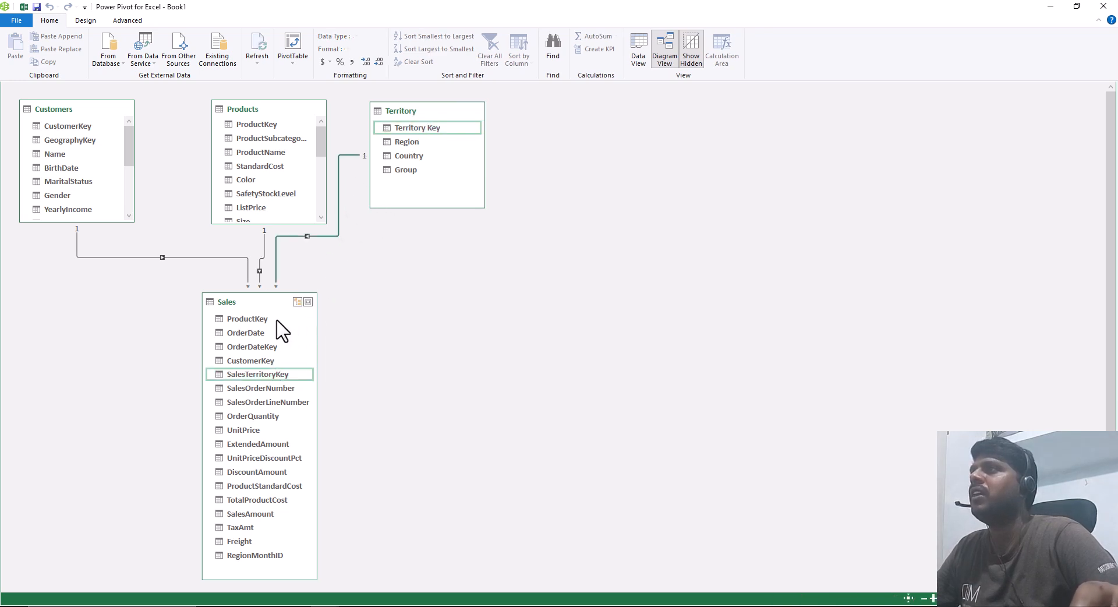
# Step: Hide the Territory Key, Region and Group fields of the Territory table from client tools
pyautogui.click(421, 127)
pyautogui.keyDown('ctrl'); pyautogui.click(408, 142); pyautogui.keyUp('ctrl')
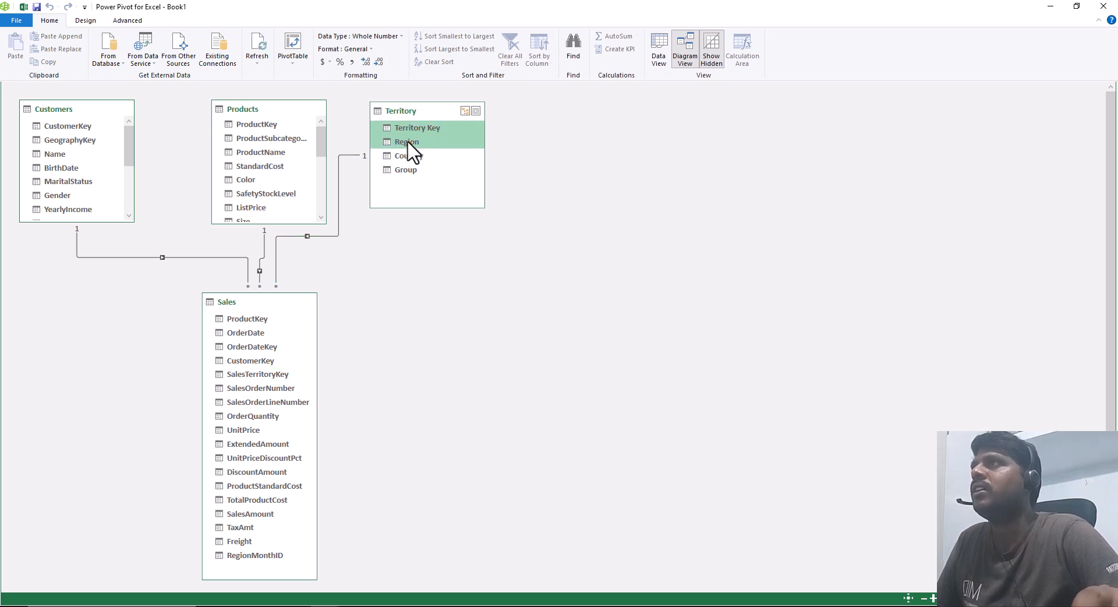
pyautogui.keyDown('ctrl'); pyautogui.click(409, 171); pyautogui.keyUp('ctrl')
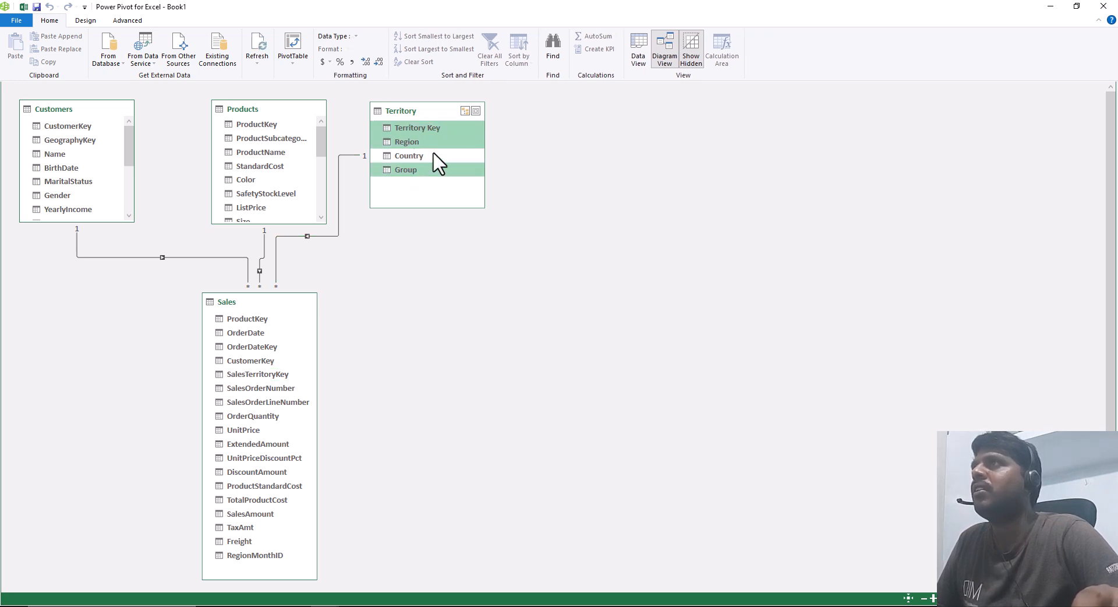
pyautogui.rightClick(414, 127)
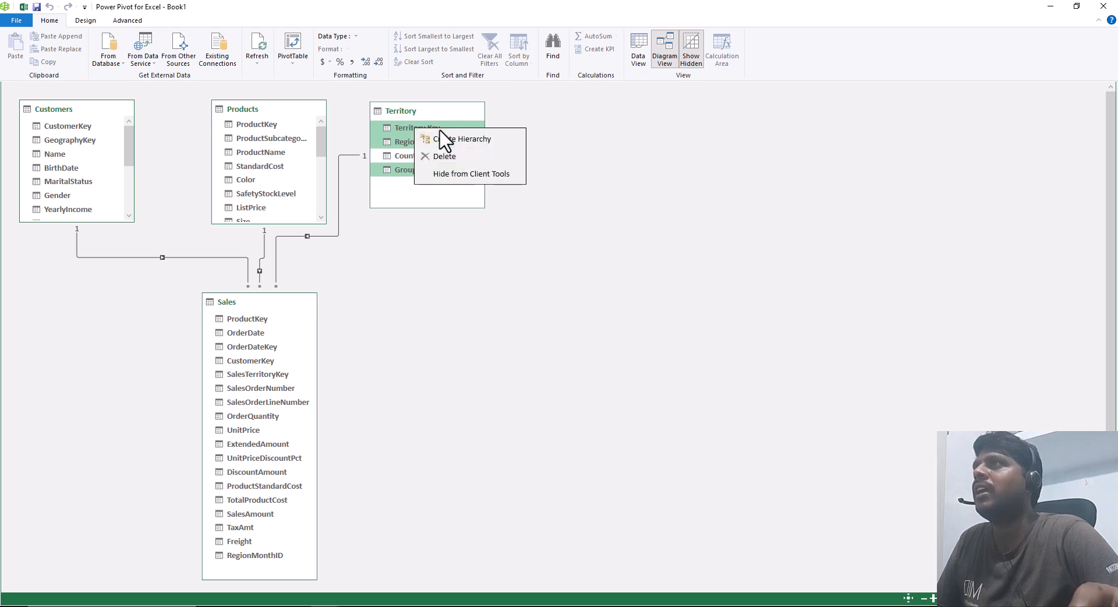
pyautogui.click(472, 174)
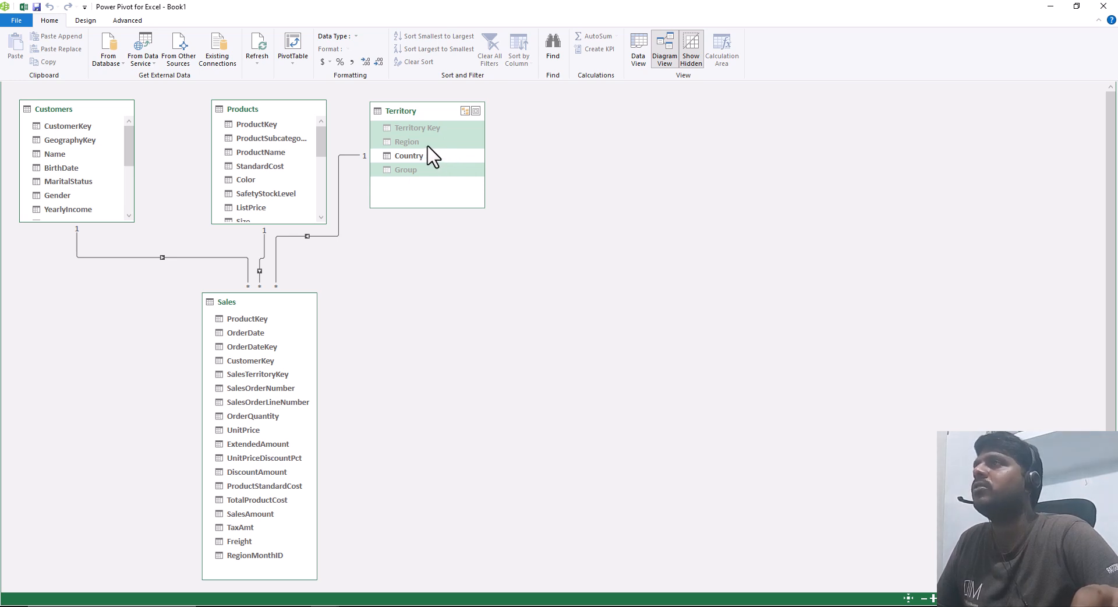
# Step: Switch to the Excel workbook and examine which Territory fields the PivotTable field list offers, collapsing the Products and Sales tables
pyautogui.click(23, 7)
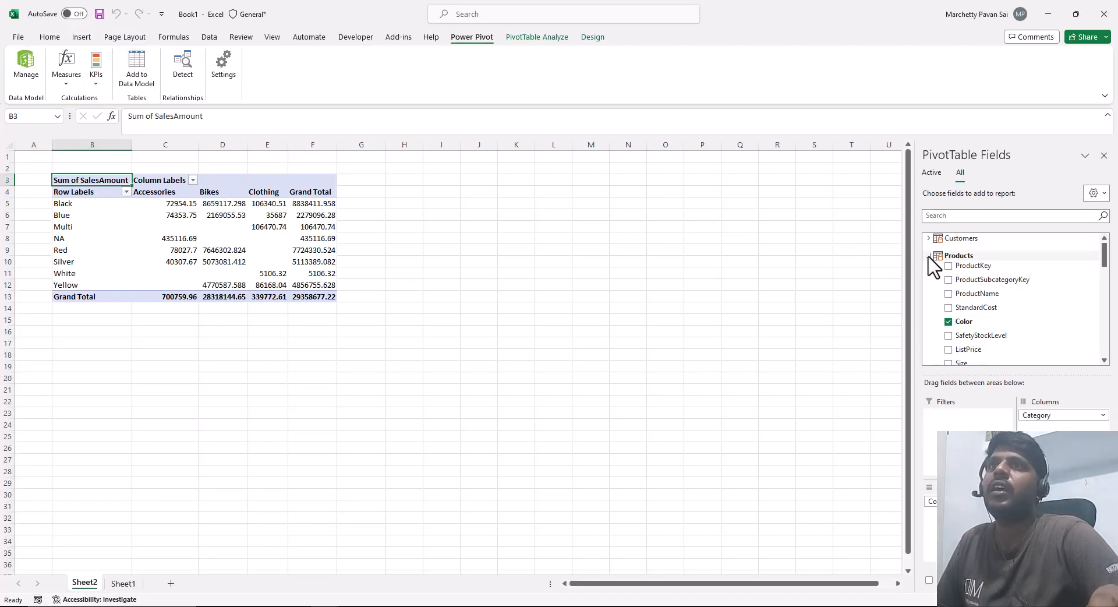
pyautogui.click(929, 255)
pyautogui.click(929, 274)
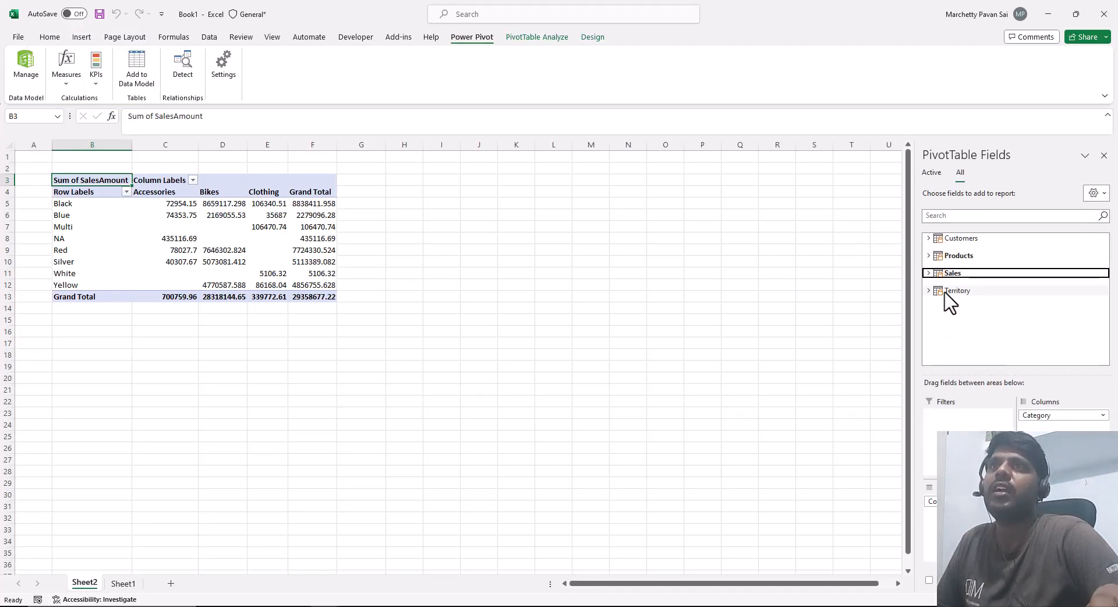
pyautogui.click(931, 291)
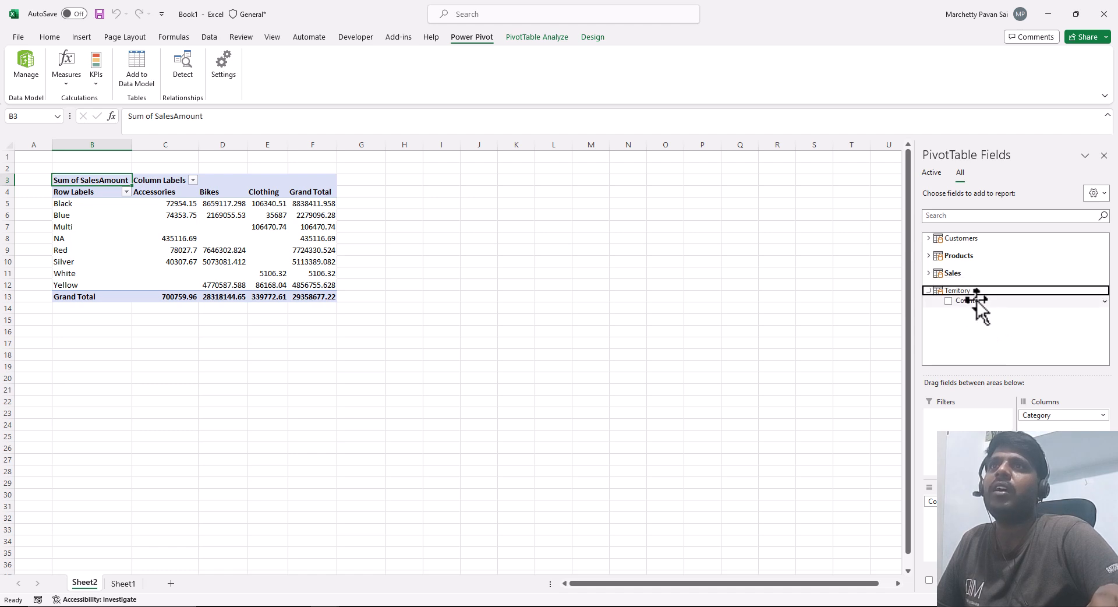
pyautogui.hotkey('ctrl', '2')
pyautogui.moveTo(931, 286); pyautogui.dragTo(997, 312)
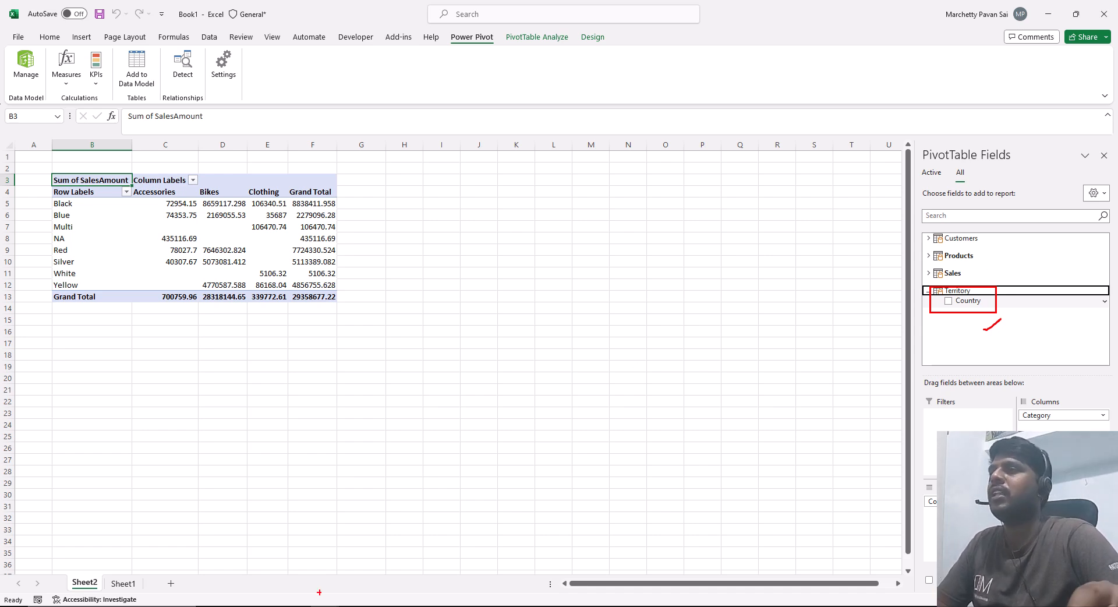
pyautogui.press('Escape')
# Step: Return to Power Pivot's Data View, unhide the Territory table's Region column from client tools and hide it again
pyautogui.moveTo(367, 591)
pyautogui.click(380, 571)
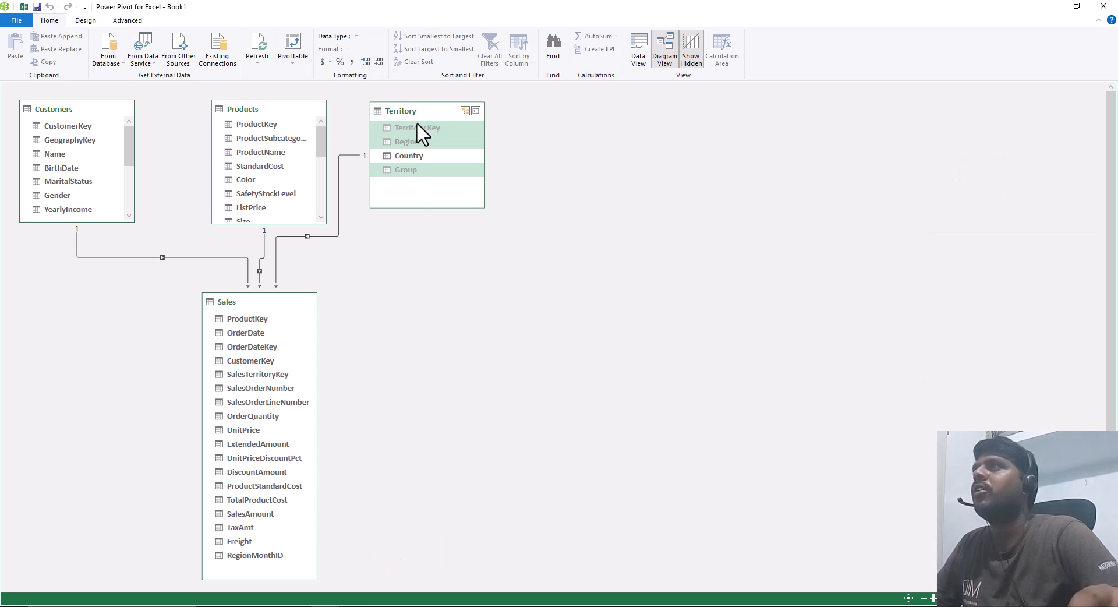
pyautogui.click(641, 50)
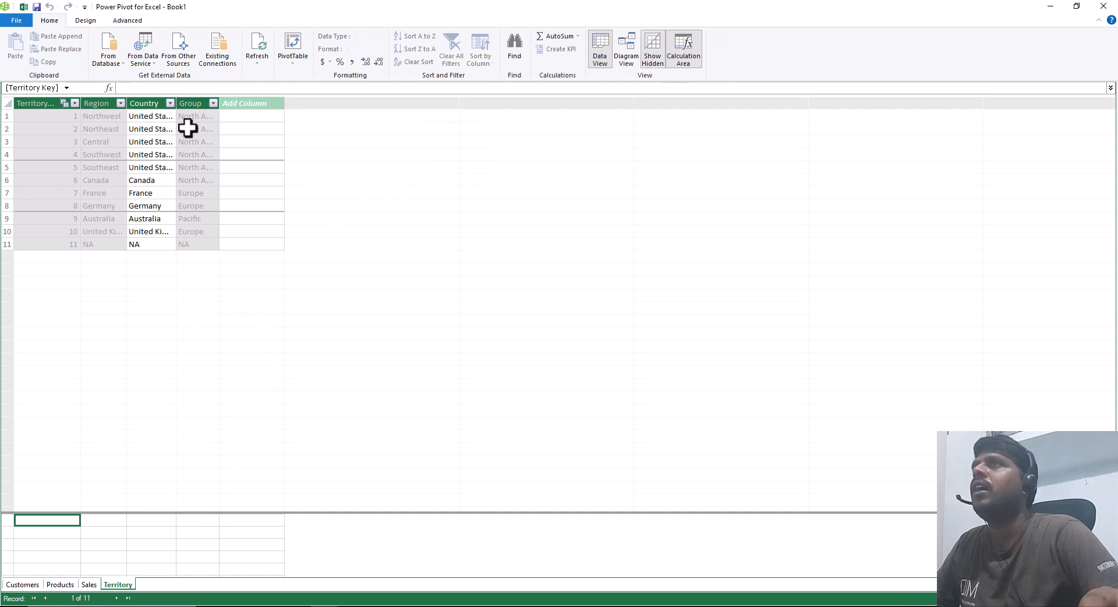
pyautogui.rightClick(95, 103)
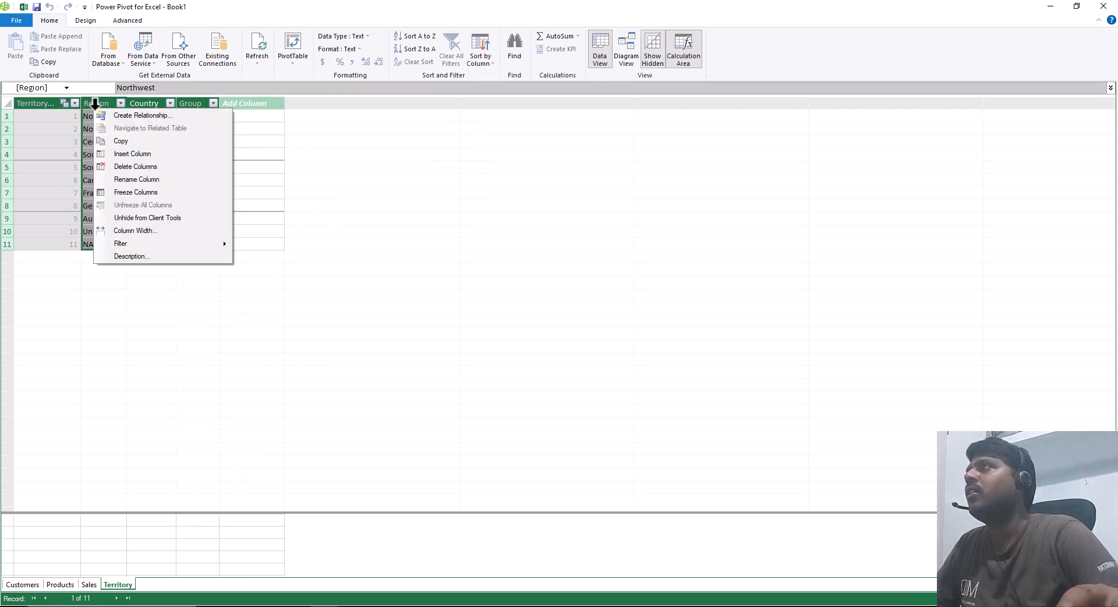
pyautogui.click(129, 219)
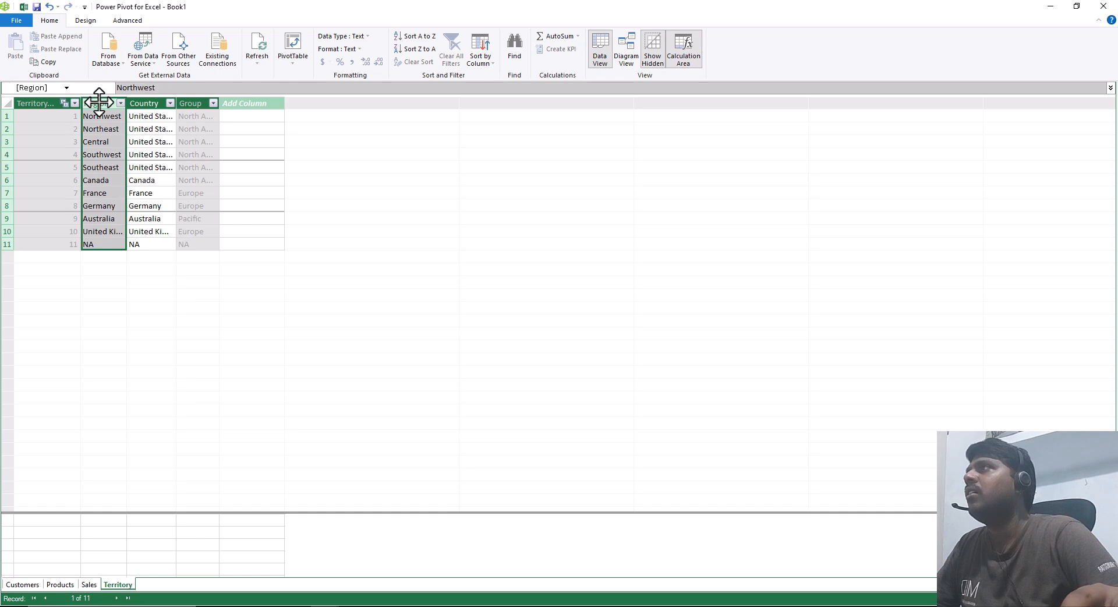
pyautogui.rightClick(99, 103)
pyautogui.click(137, 212)
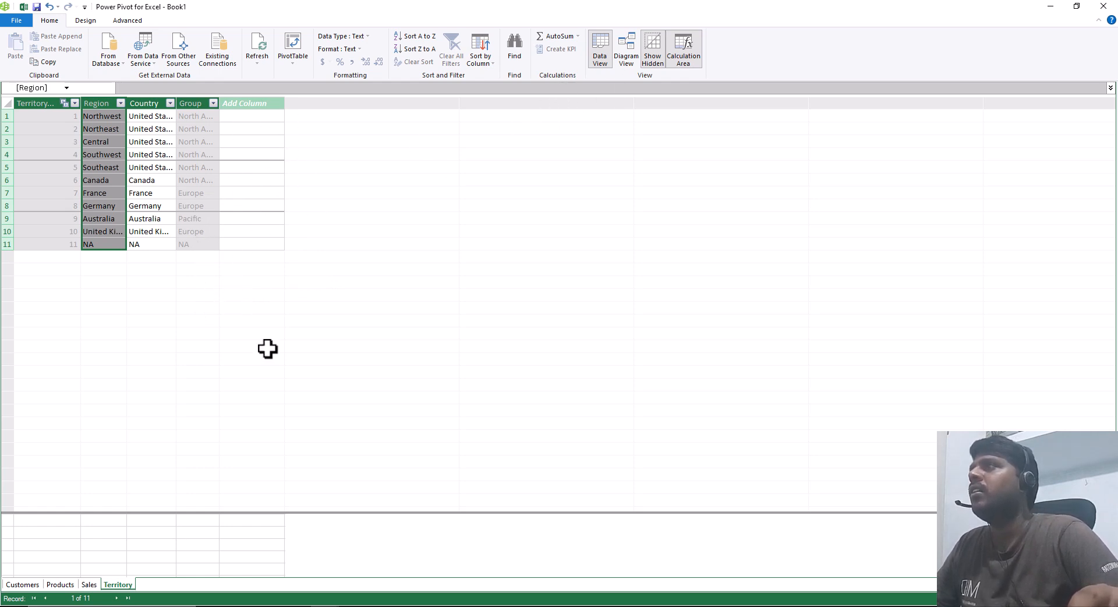
# Step: Switch back to the Excel workbook and check the Territory table's fields in the PivotTable field list
pyautogui.click(24, 7)
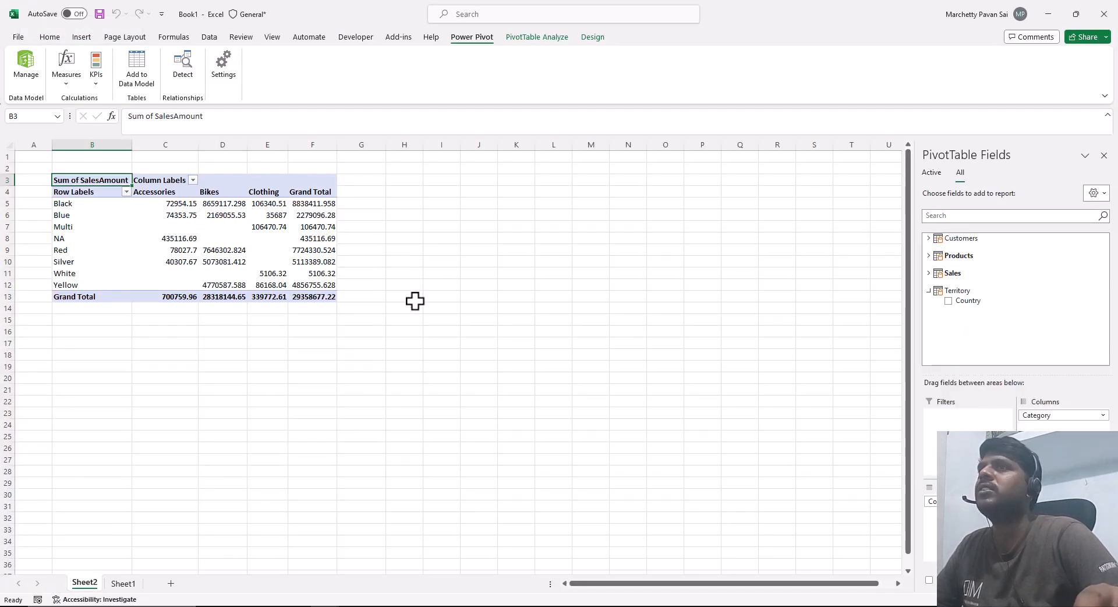
pyautogui.moveTo(265, 229)
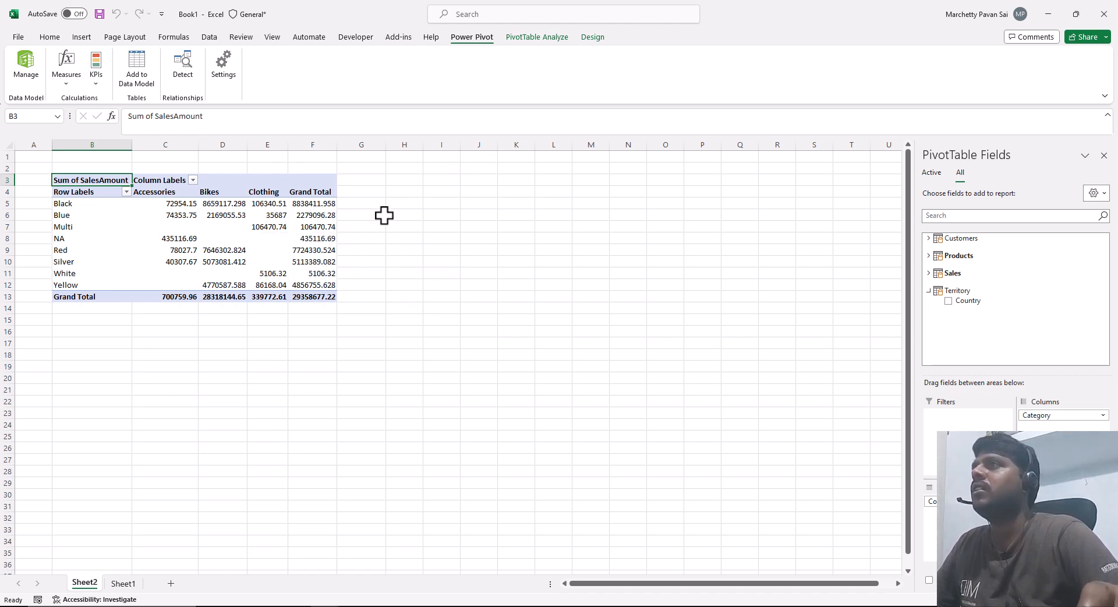